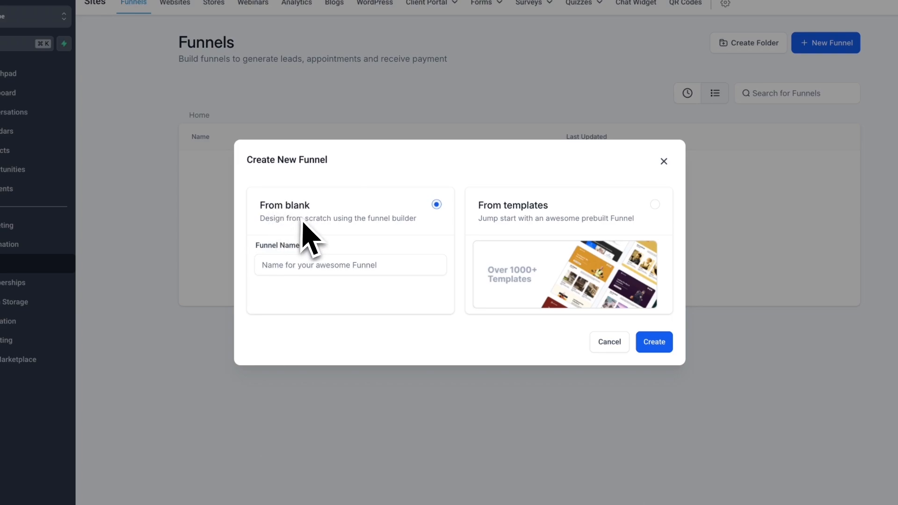
Create a new funnel from blank named "test".
click(286, 265)
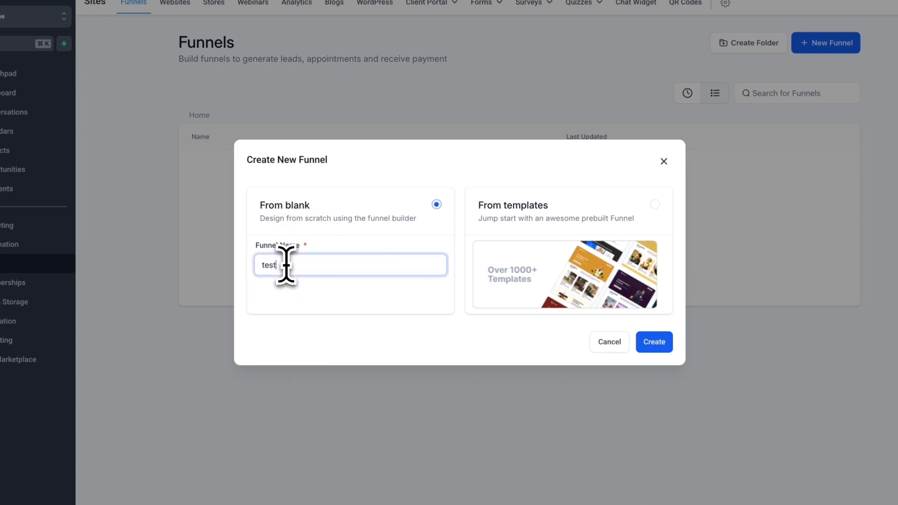
click(654, 343)
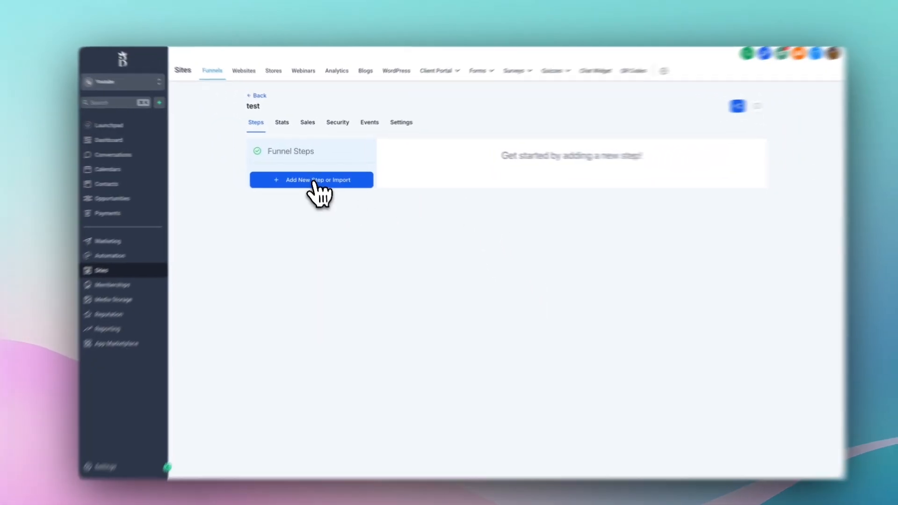
Add a funnel step named "Offer" and start its control page from blank.
click(319, 178)
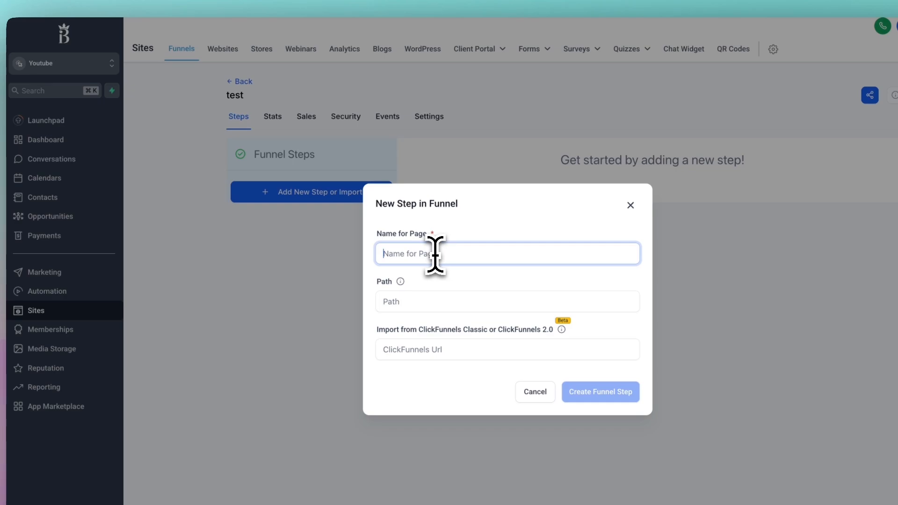
text(Offer)
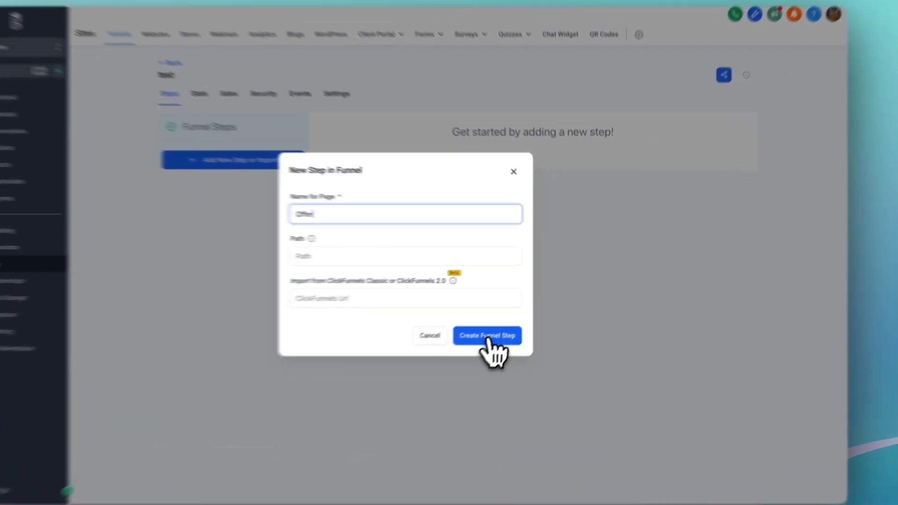
click(514, 319)
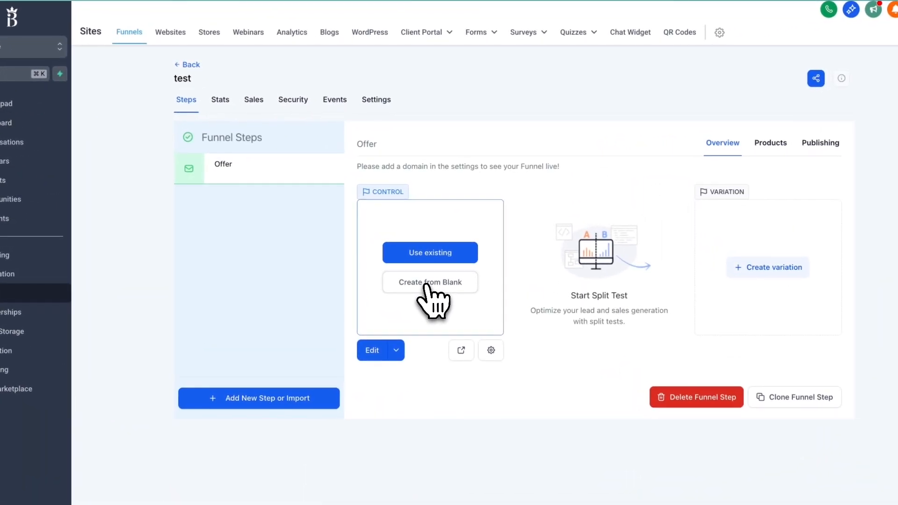
click(436, 251)
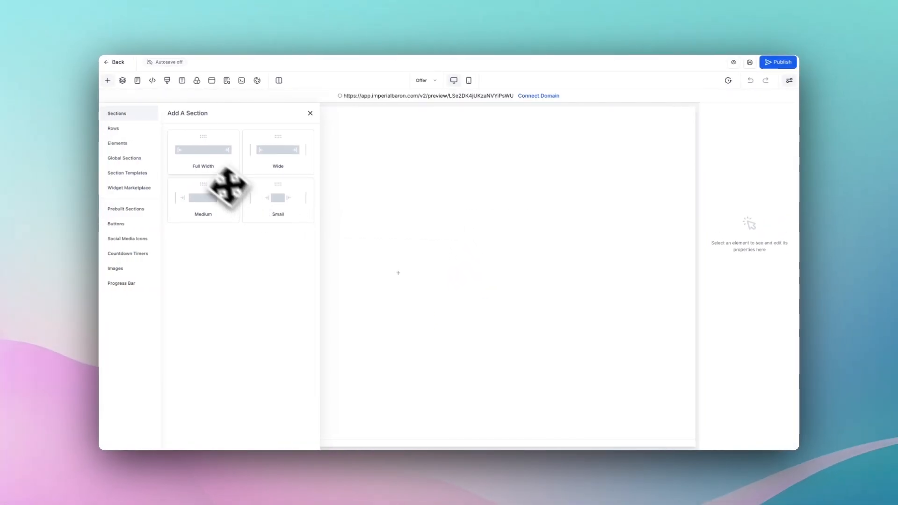
Add a full-width section to the blank page and save it as a global section named "Header".
click(203, 156)
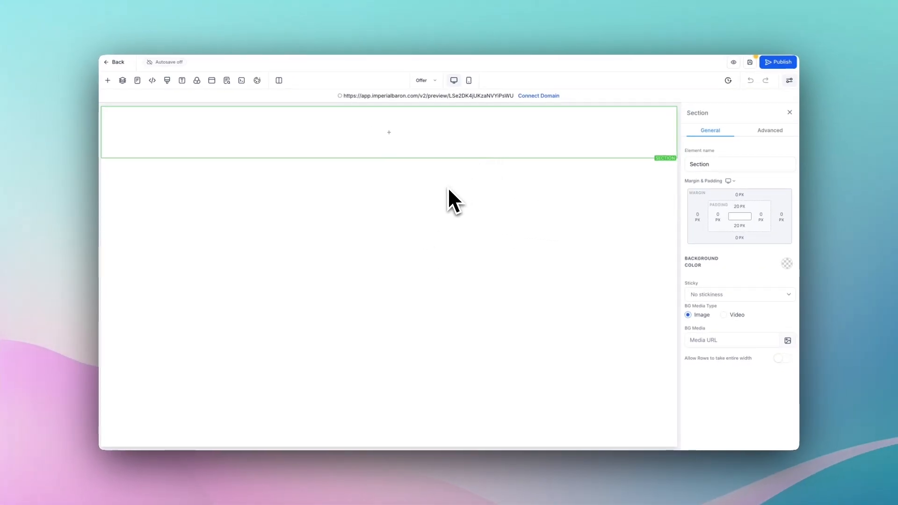
mouse_move(456, 165)
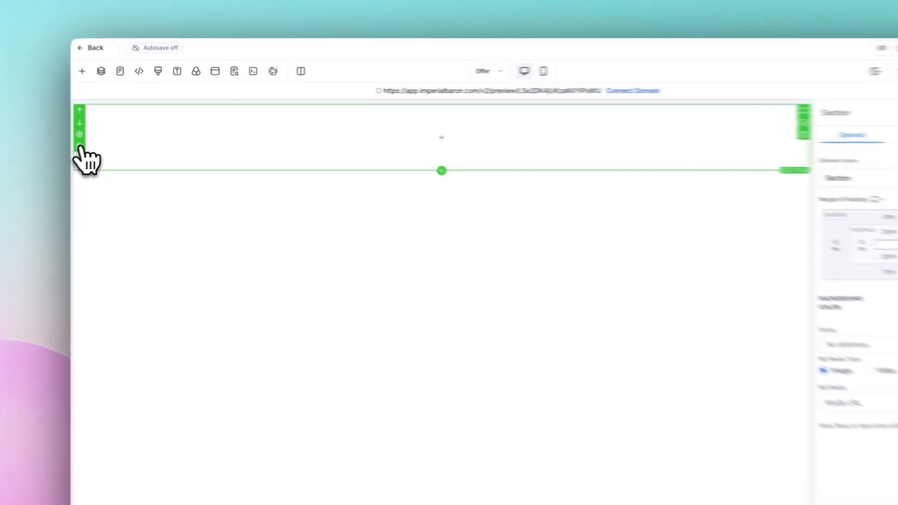
click(106, 139)
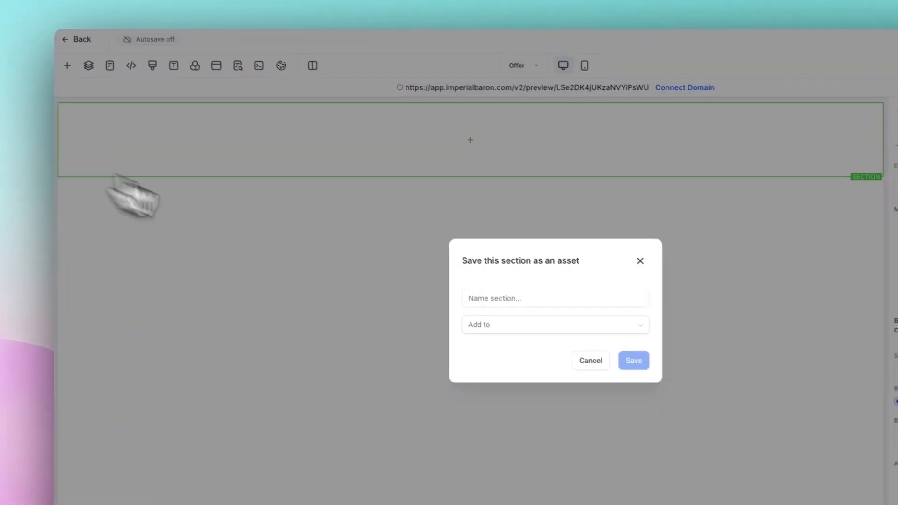
click(494, 298)
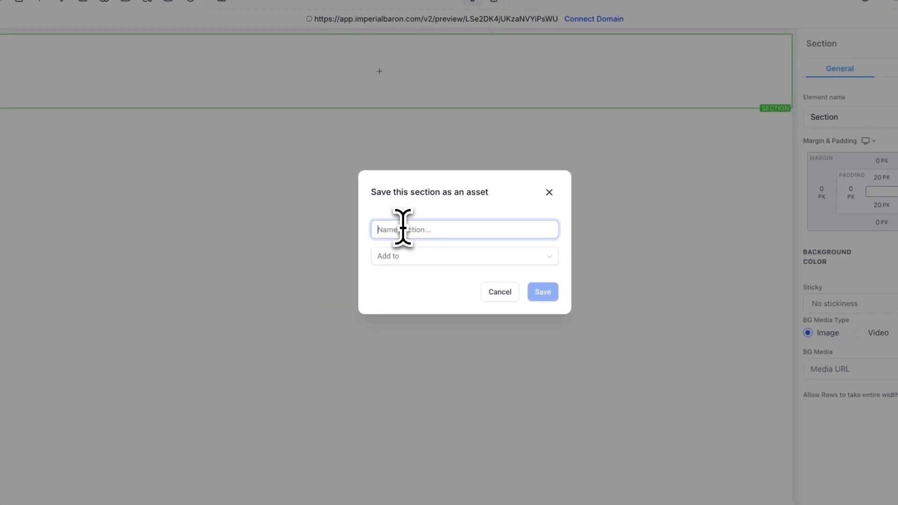
text(Header)
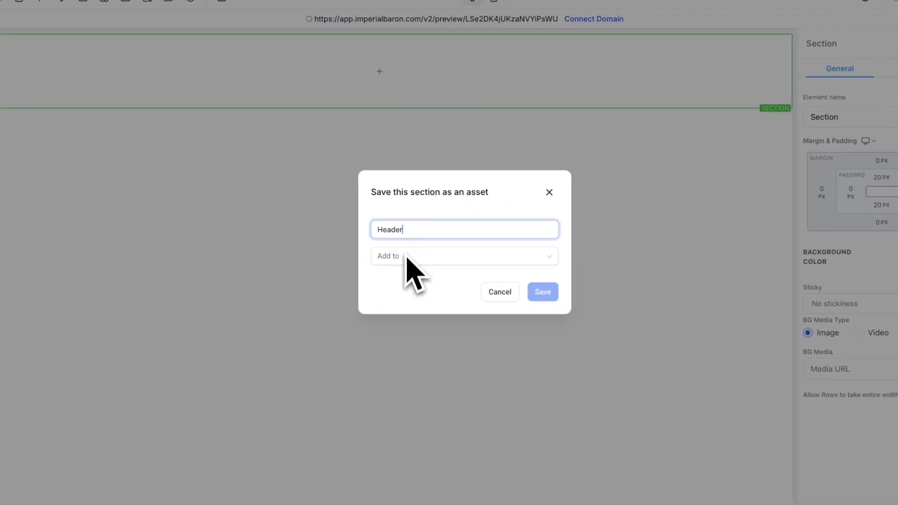
click(412, 262)
click(411, 301)
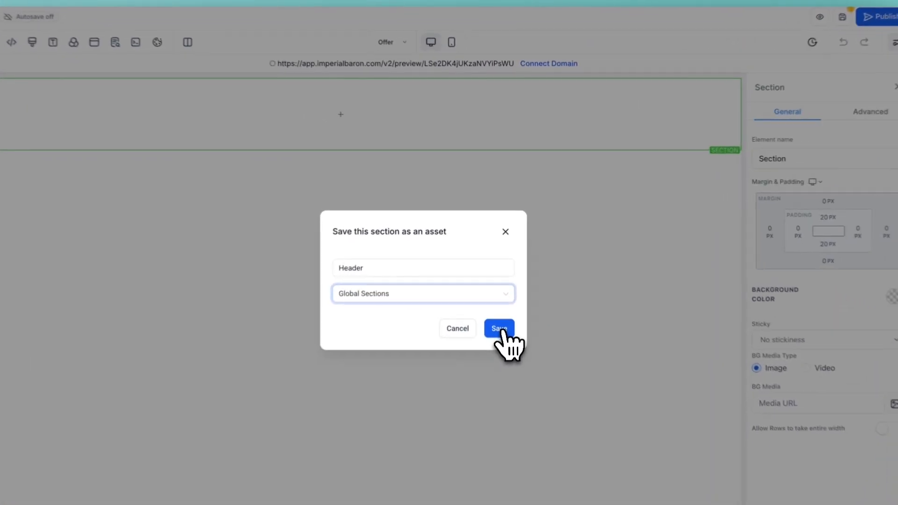
click(503, 287)
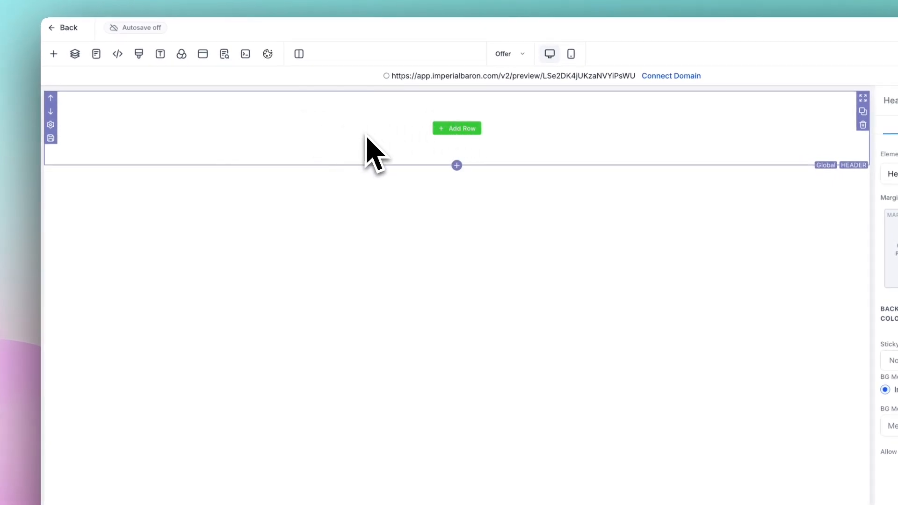
Add a one-column row to the header section and place an image element in it.
click(443, 134)
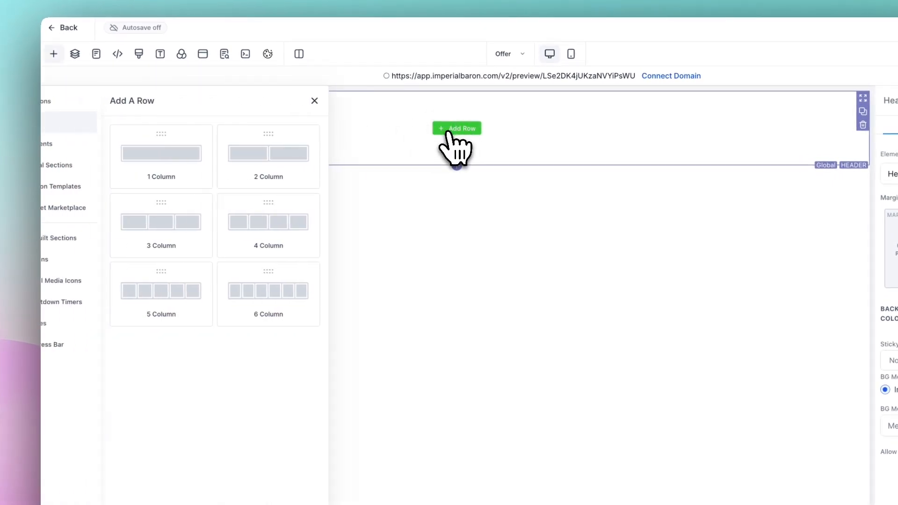
click(192, 163)
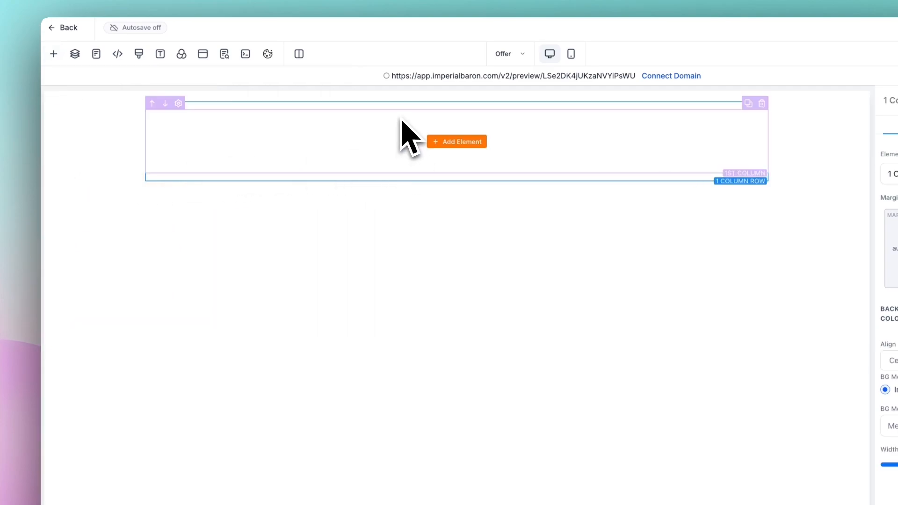
click(438, 142)
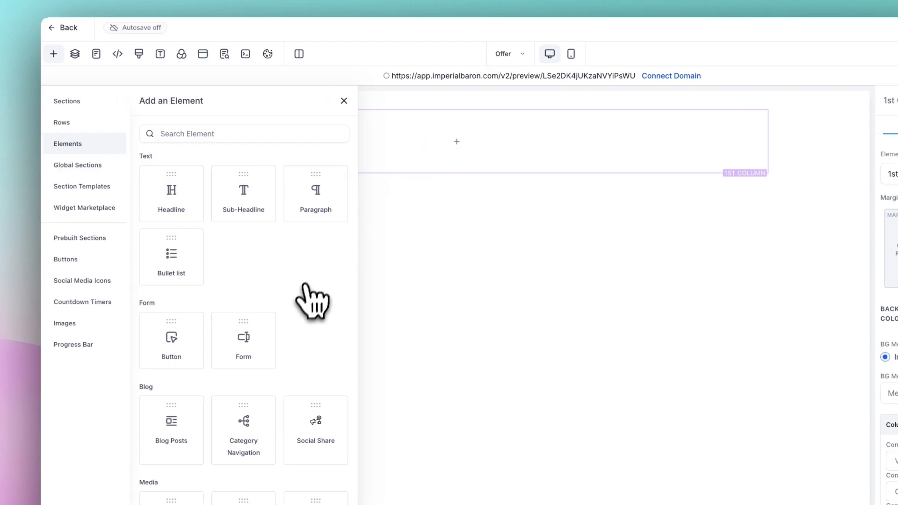
scroll(301, 299, down, 2)
scroll(301, 299, down, 1)
click(304, 435)
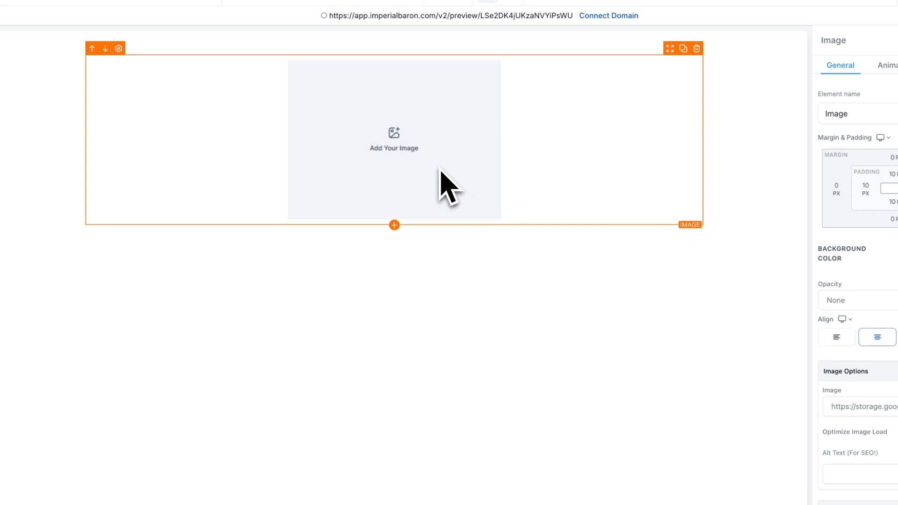
Fill the image element with the Business Name logo from media storage and set its height to 100 px.
click(819, 379)
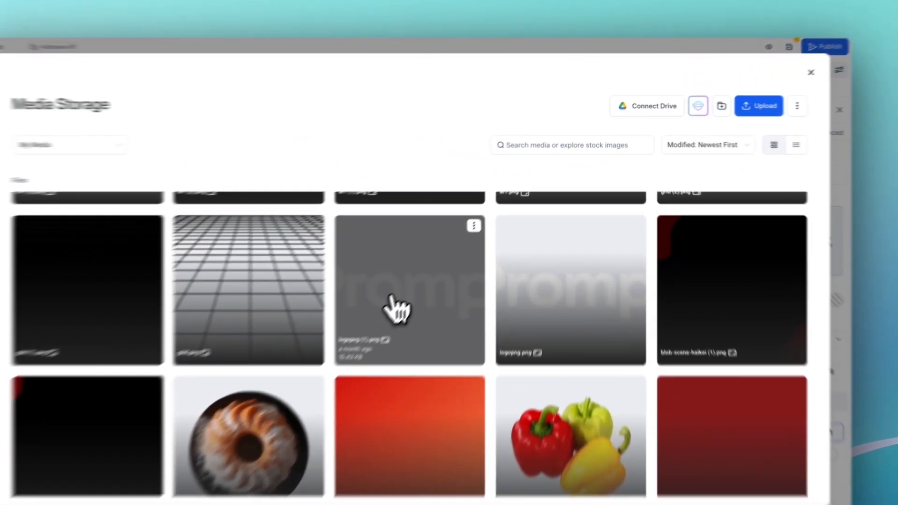
click(421, 287)
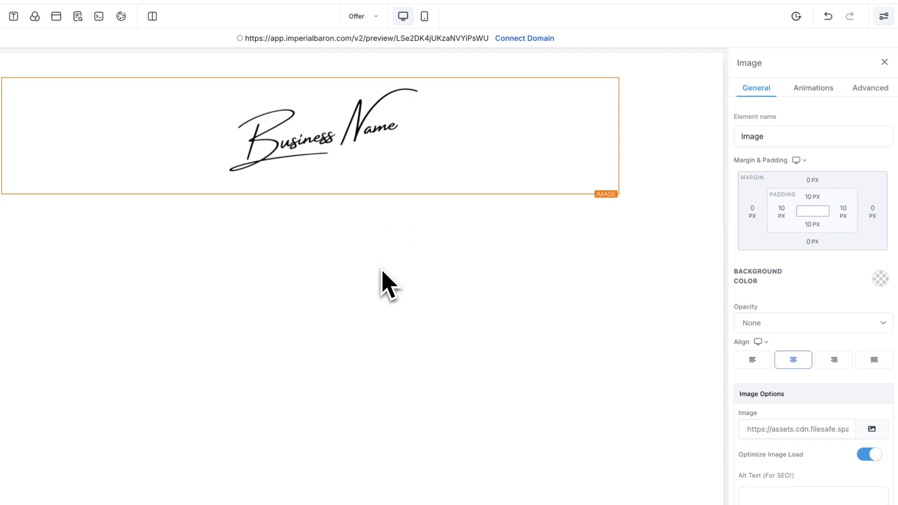
scroll(802, 472, down, 3)
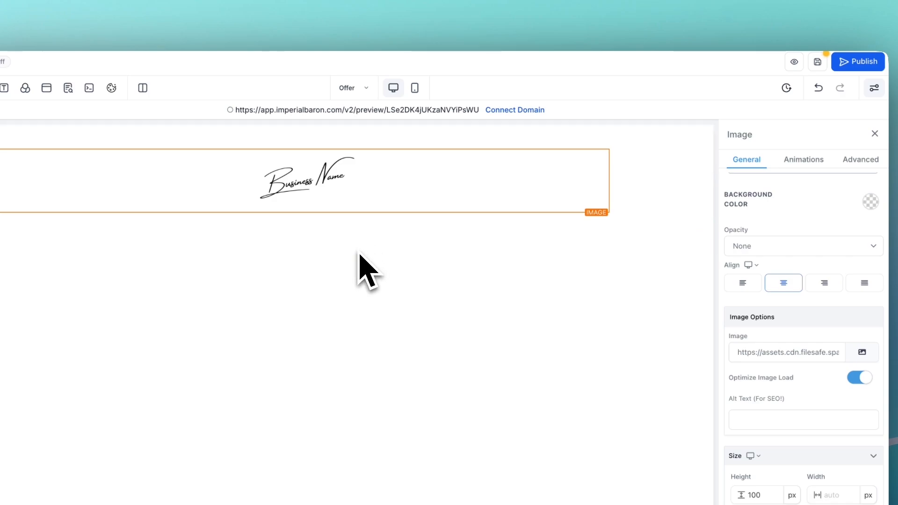
Set the top and bottom padding of the logo's one-column row to 1 px each.
click(411, 147)
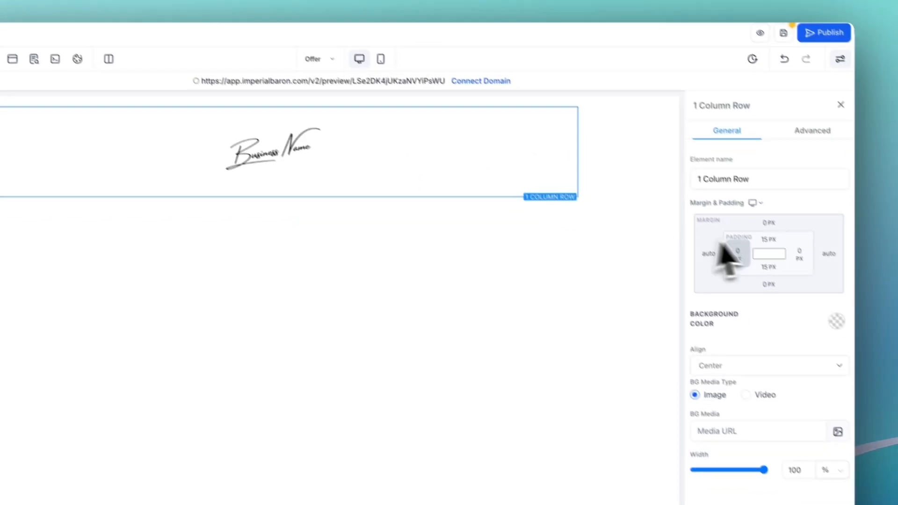
click(801, 268)
drag(790, 254, 758, 253)
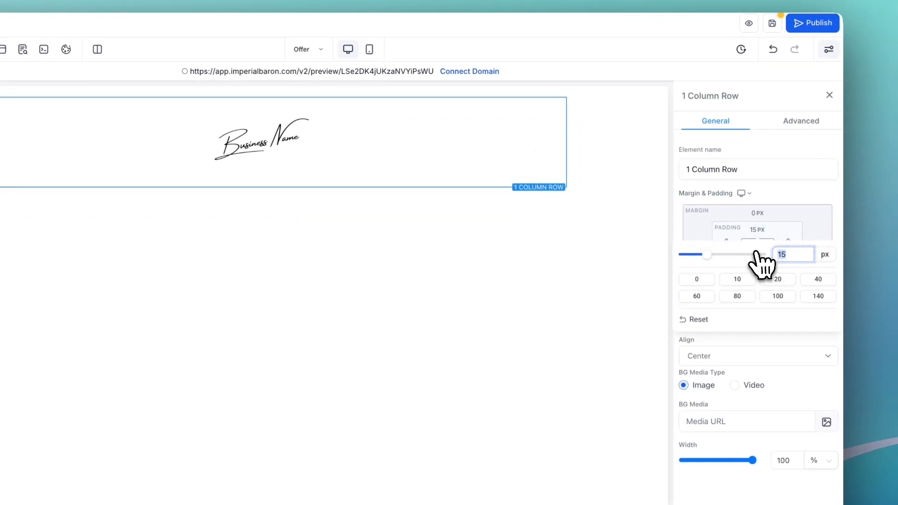
text(1)
click(809, 219)
click(758, 258)
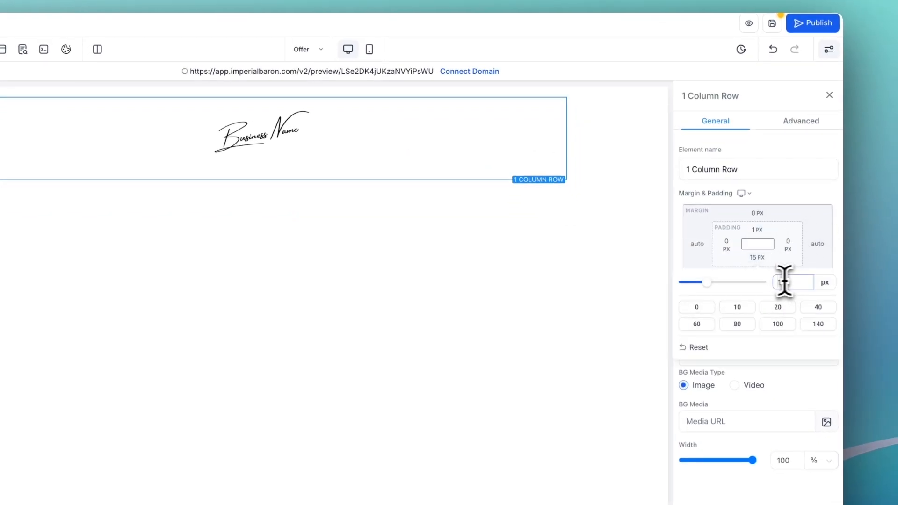
drag(786, 281, 771, 282)
text(1)
click(808, 226)
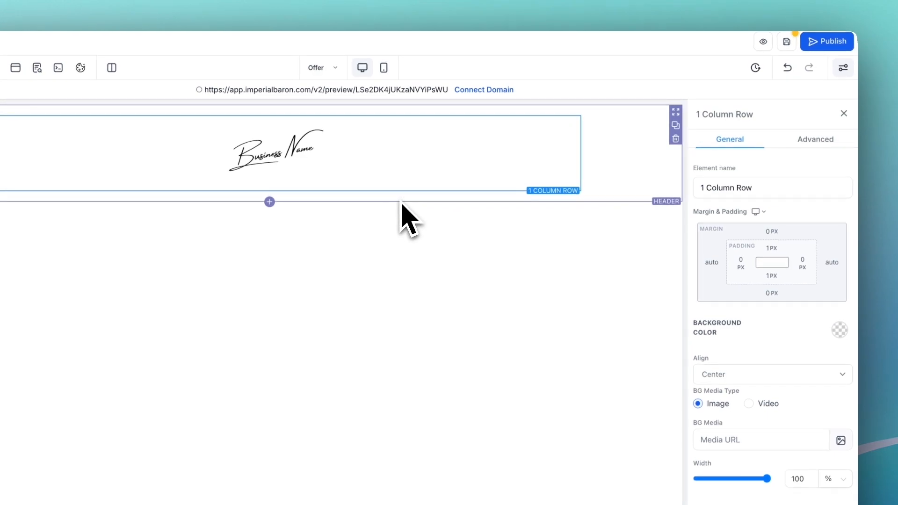
Set the top and bottom padding of the header section to 2 px each.
click(389, 182)
click(759, 230)
drag(787, 242, 774, 260)
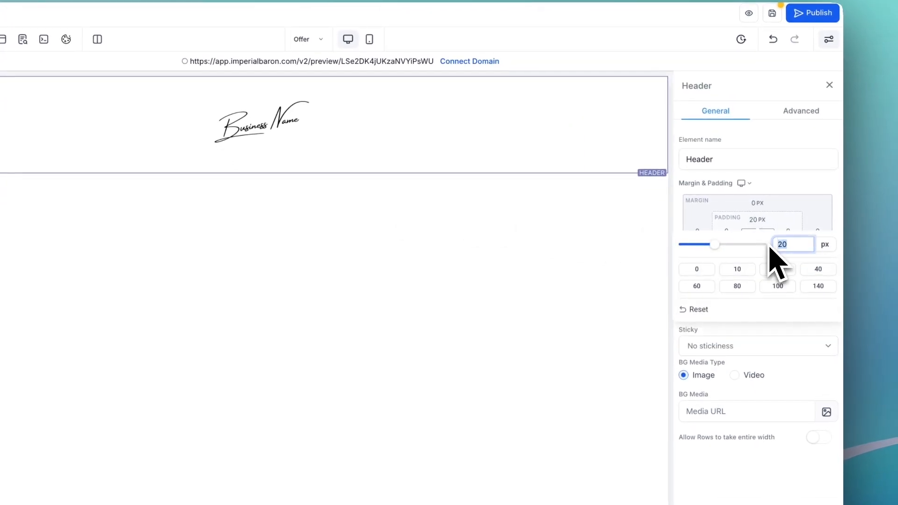
text(2)
click(790, 209)
click(757, 247)
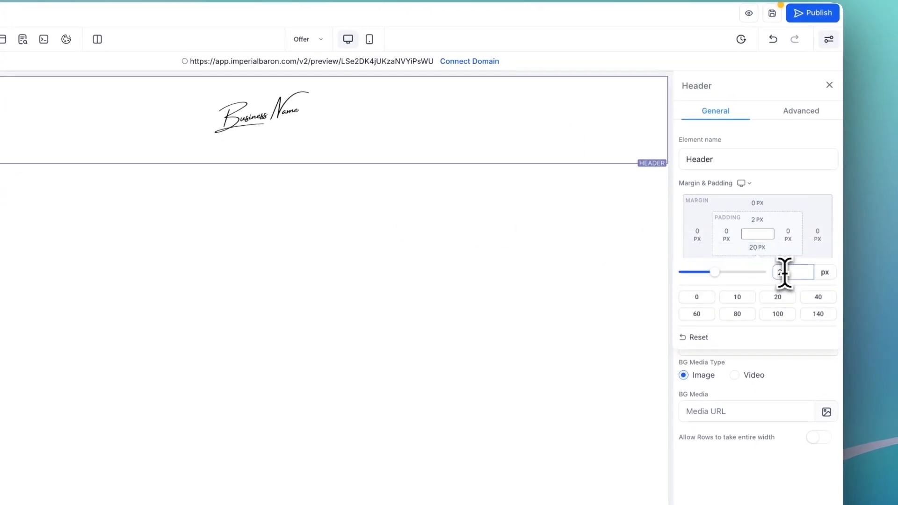
double_click(785, 271)
text(2)
click(808, 221)
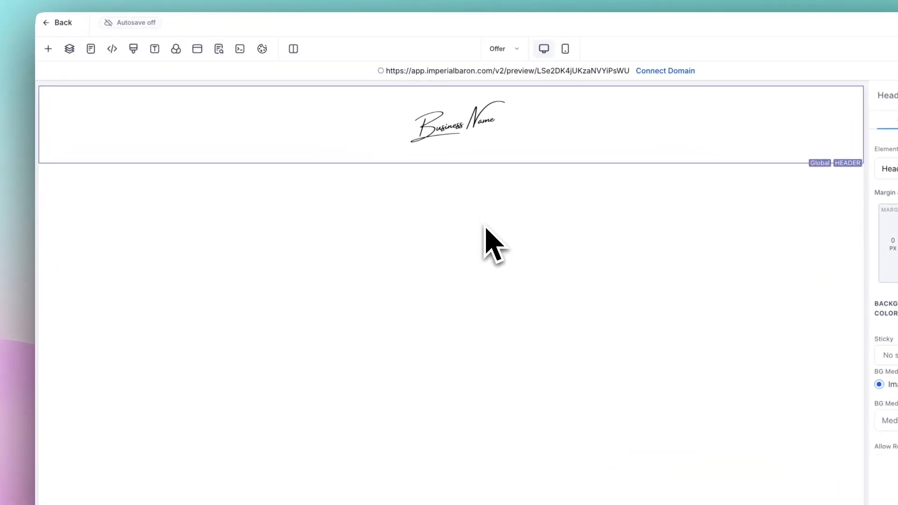
Add a full-width section below the header and give it the custom background color #ECECEC.
click(451, 165)
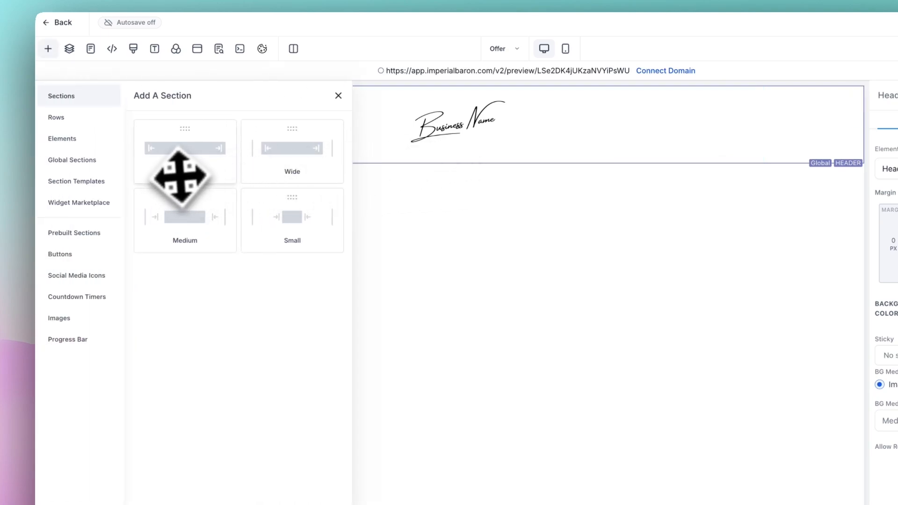
drag(186, 164, 261, 200)
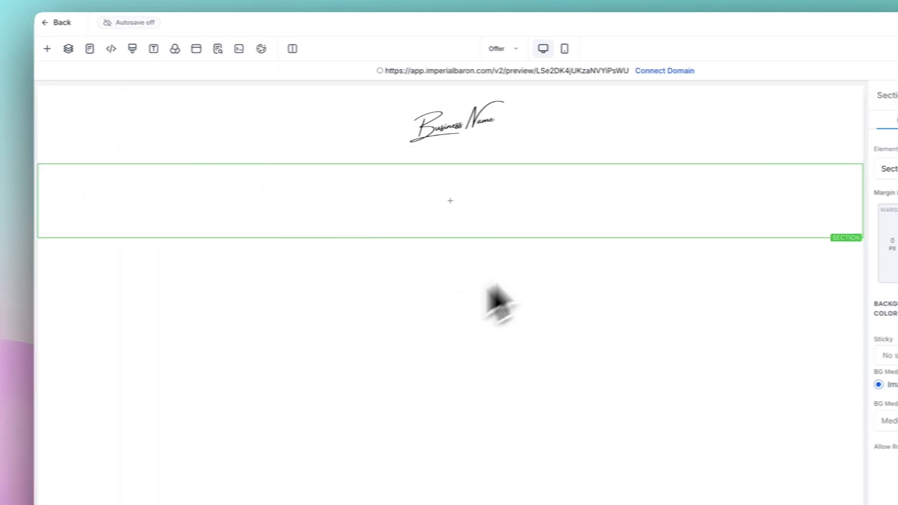
click(877, 313)
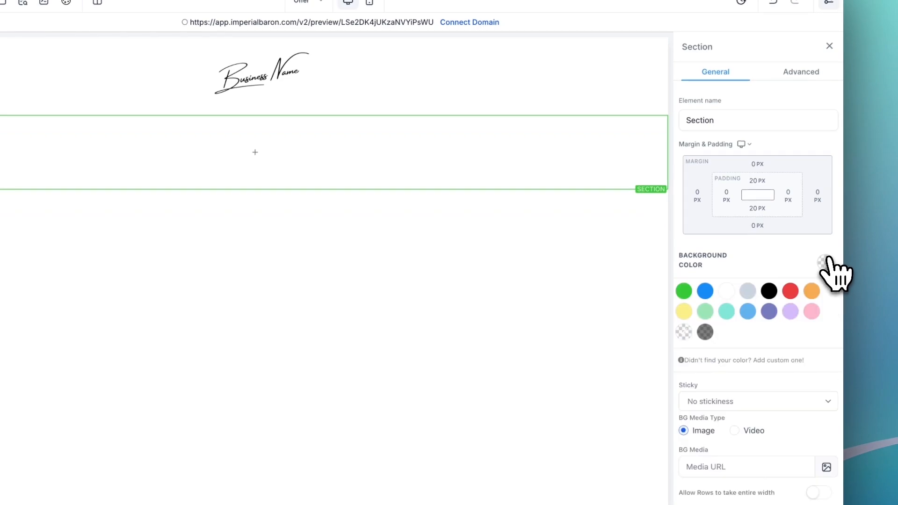
click(749, 291)
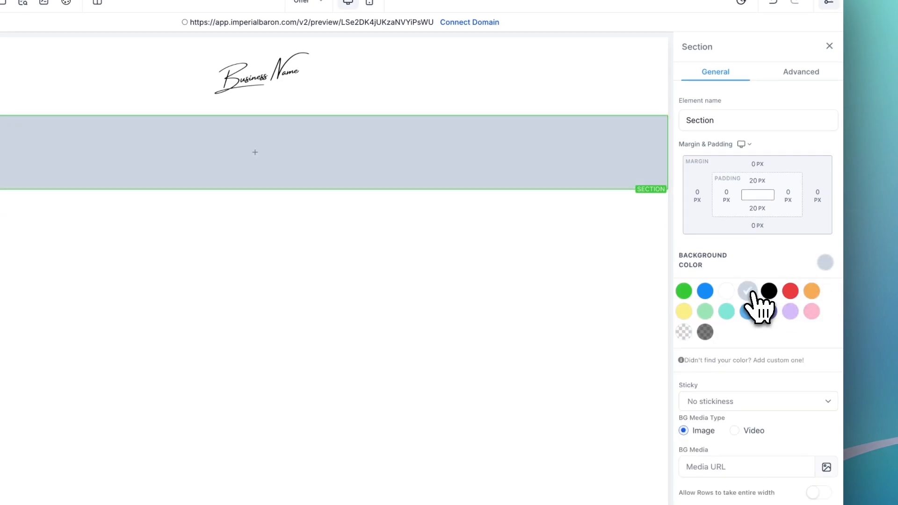
click(725, 361)
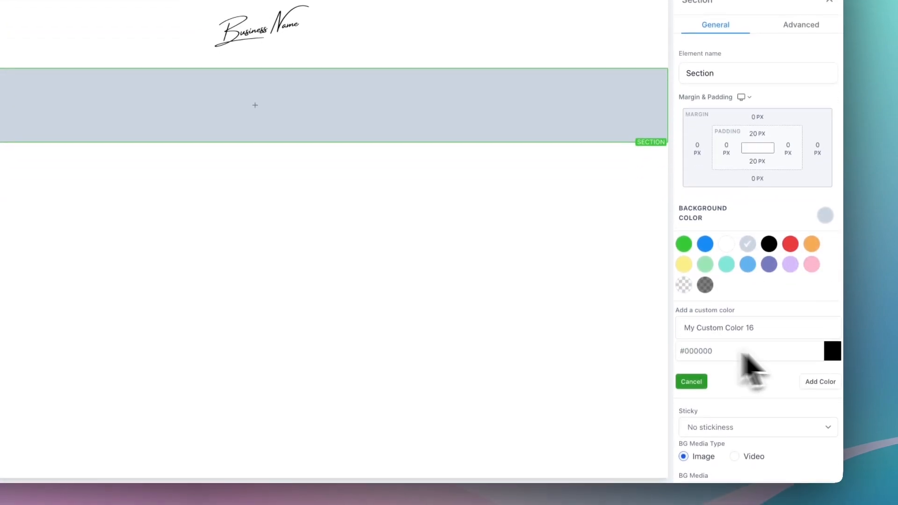
click(833, 351)
click(710, 383)
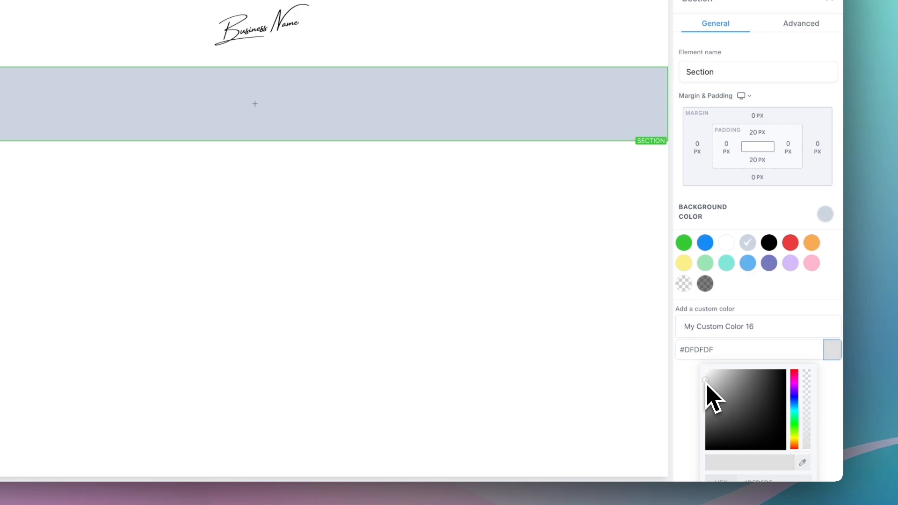
scroll(749, 355, down, 4)
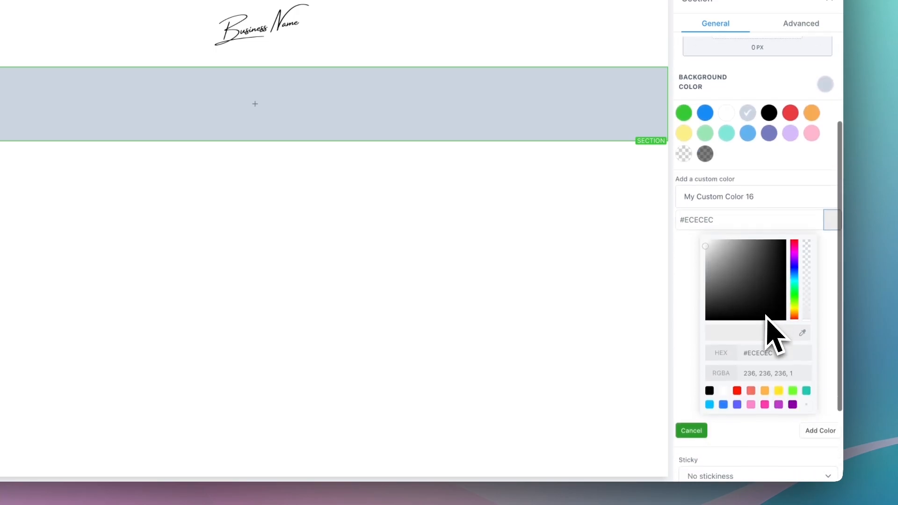
click(806, 406)
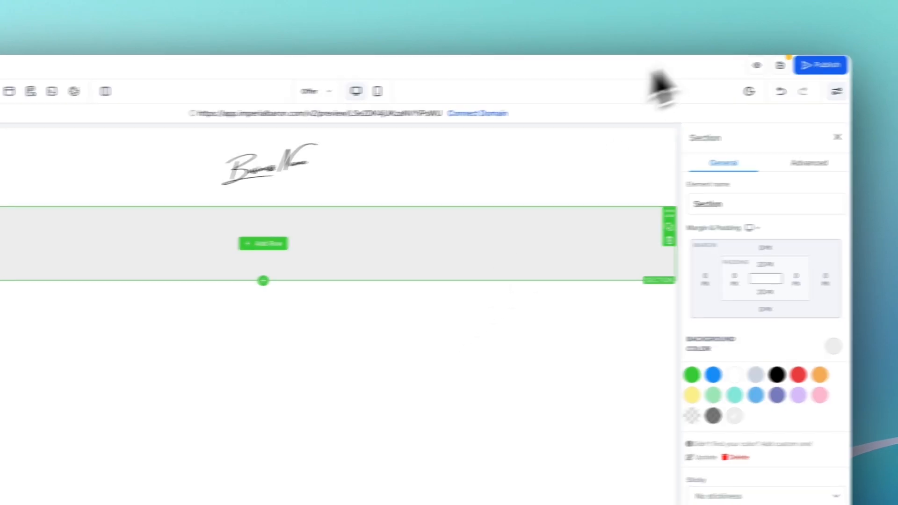
Add a one-column row to the grey section with a headline reading "GET A FREE WEBSITE DESIGN FOR YOUR HOME IMPROVEMENT COMPANY...".
click(429, 237)
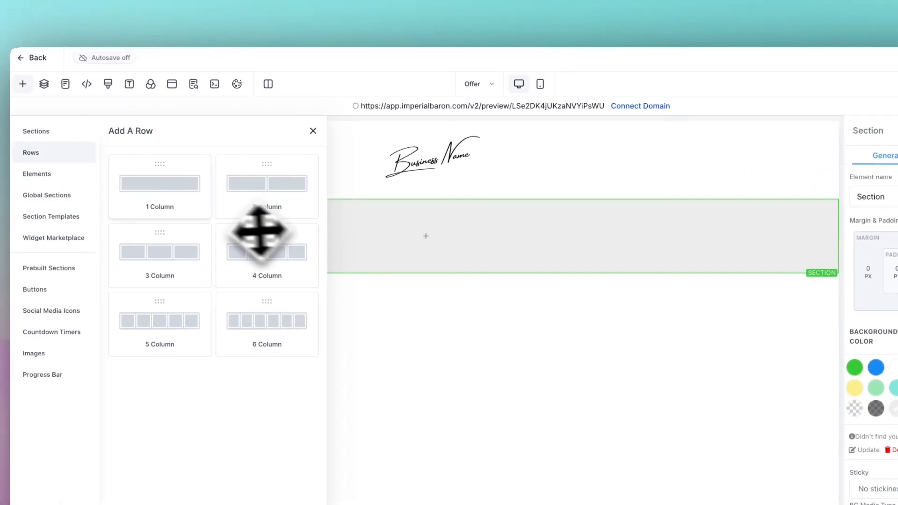
click(178, 199)
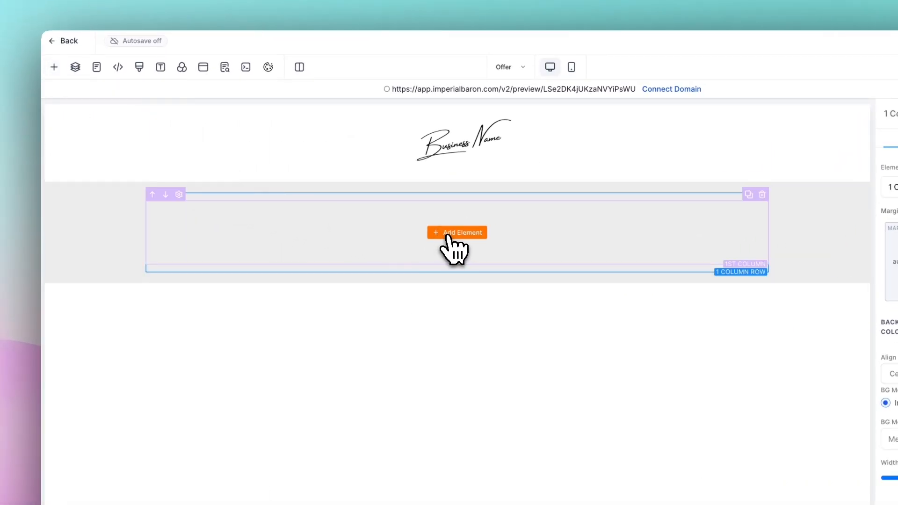
click(449, 234)
drag(172, 208, 487, 231)
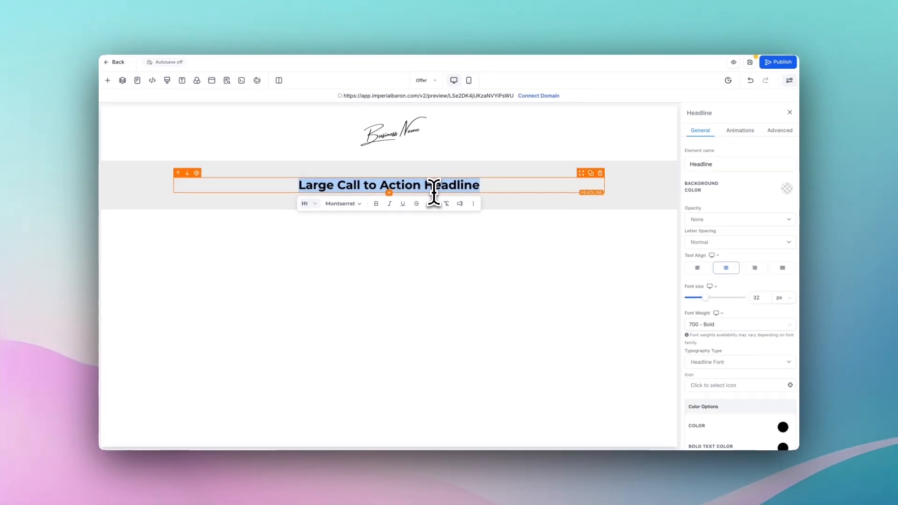
text(GET A FREE WEBSITE DESIGN FOR YOUR HOME IMPROVEMENT COMPANY...)
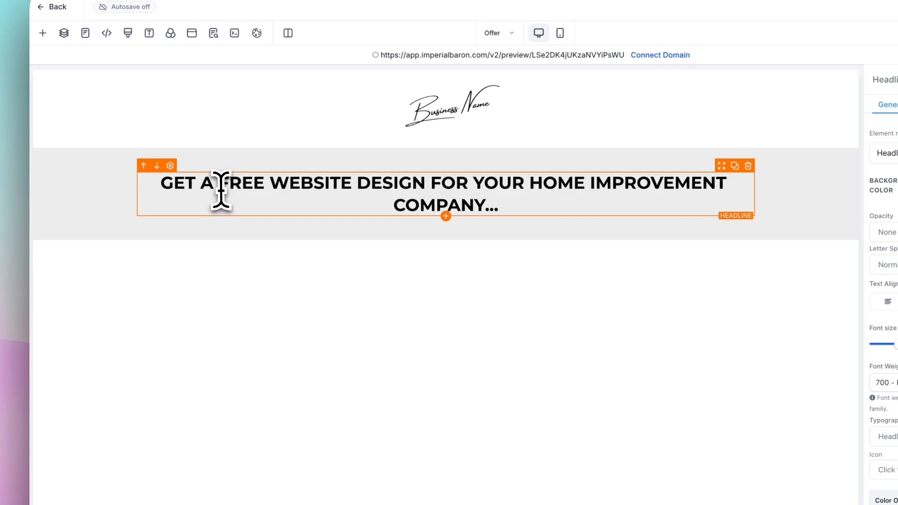
Underline the word "FREE" in the headline.
drag(220, 187, 264, 189)
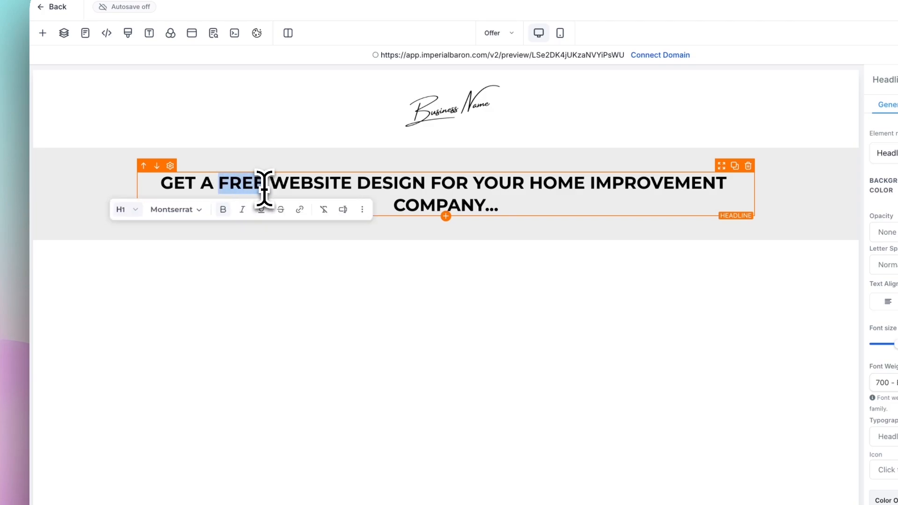
click(278, 276)
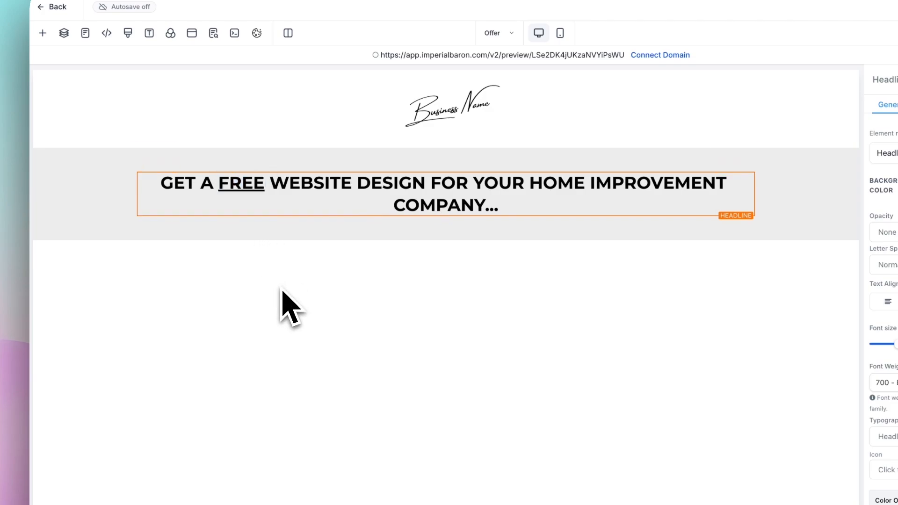
drag(249, 192, 264, 189)
click(257, 304)
click(266, 305)
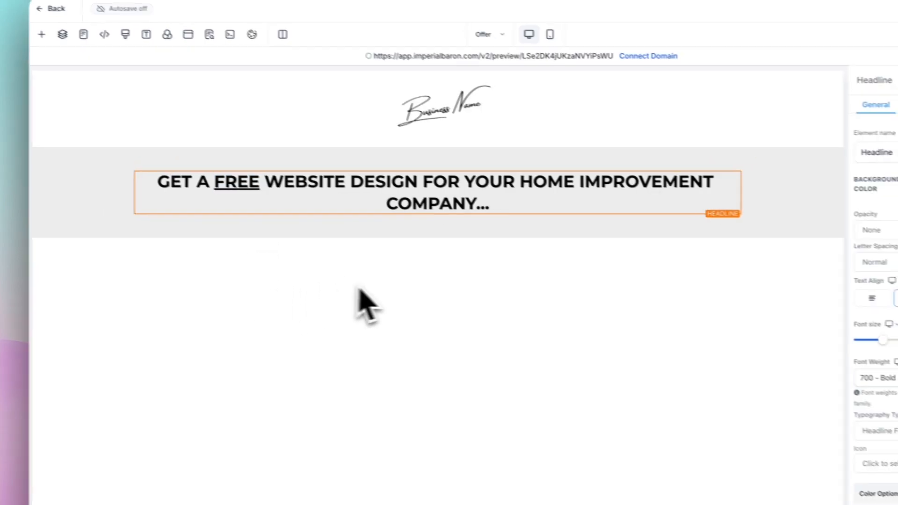
Add a sub-headline under the headline reading "Just 10 FREE designs available..." and remove its bold formatting.
click(446, 217)
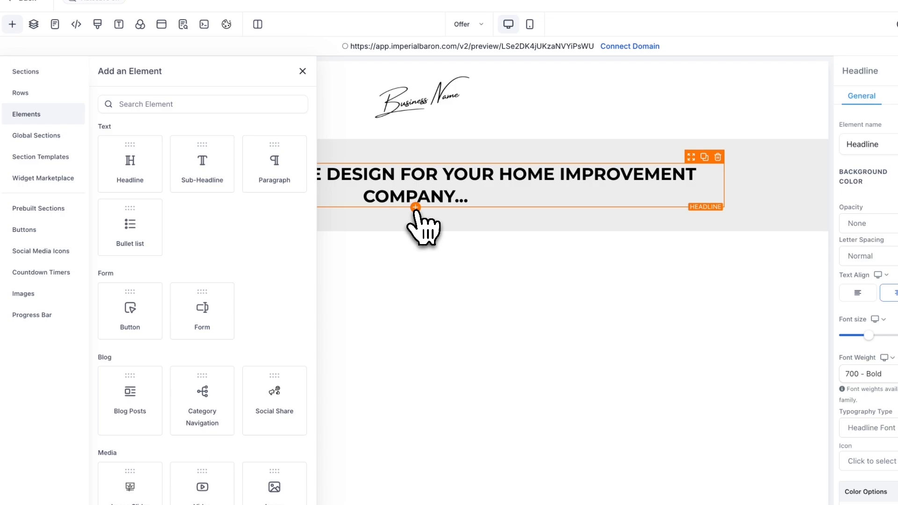
click(215, 181)
click(358, 226)
click(358, 222)
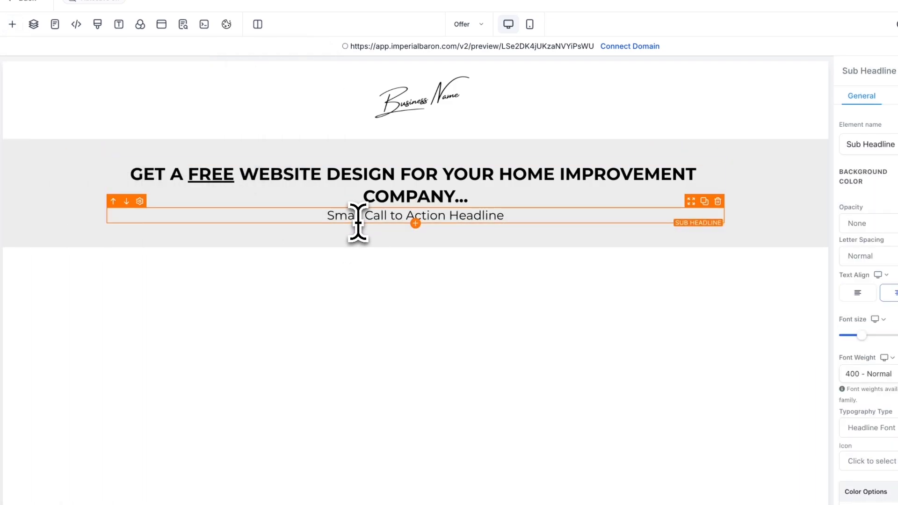
triple_click(358, 222)
text(Just 10 FREE designs available...)
click(321, 221)
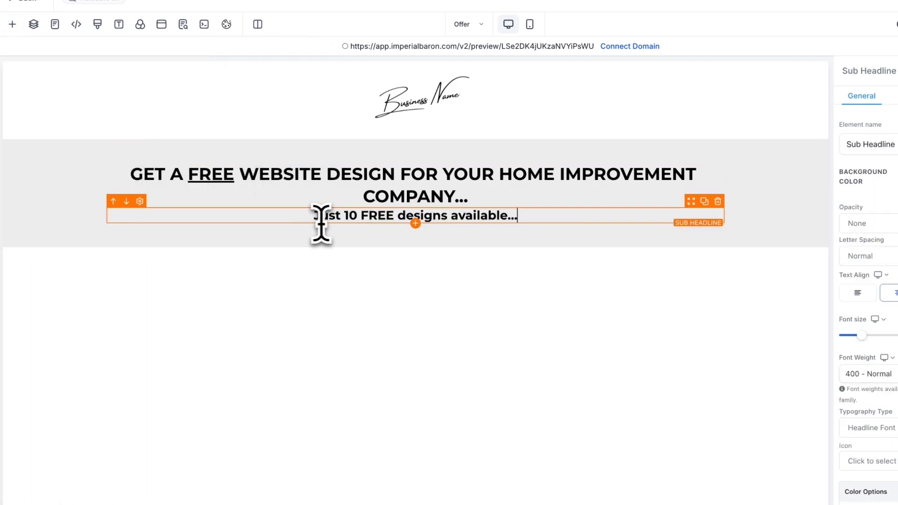
drag(500, 215, 304, 217)
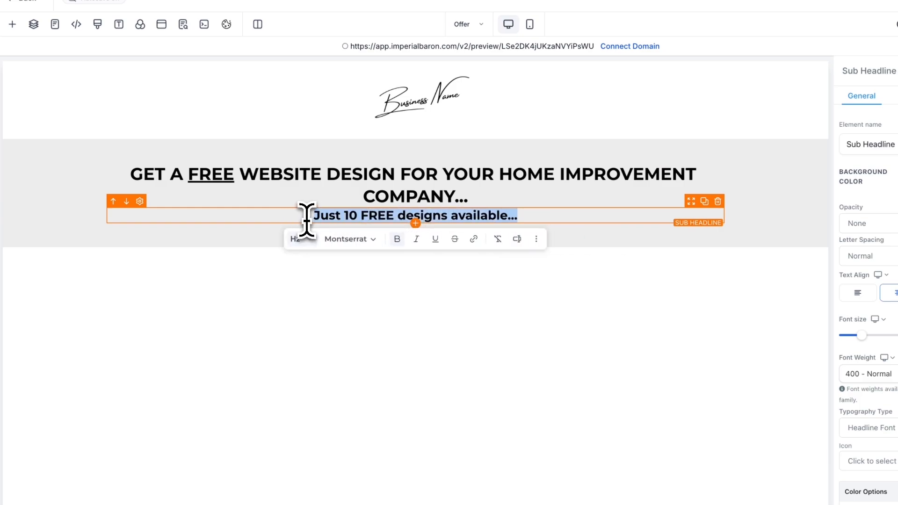
click(399, 239)
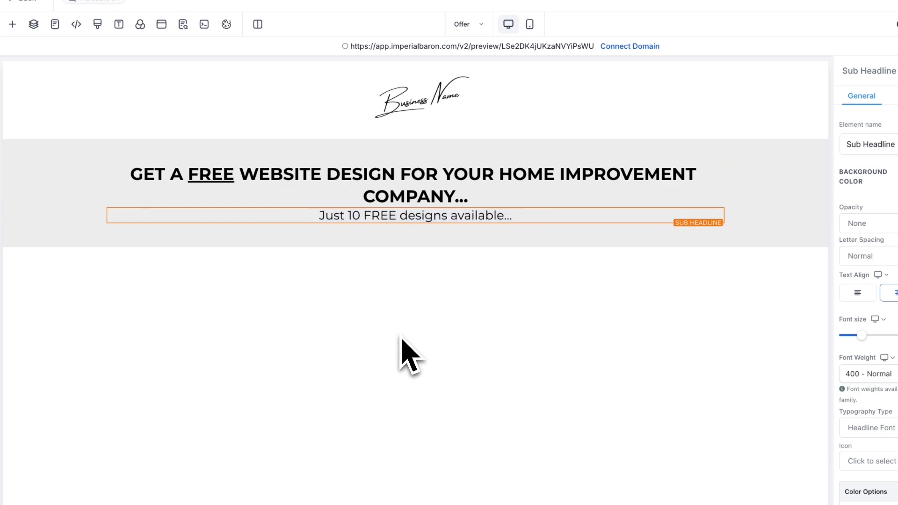
Set the headline's bottom margin to 10 px.
click(494, 201)
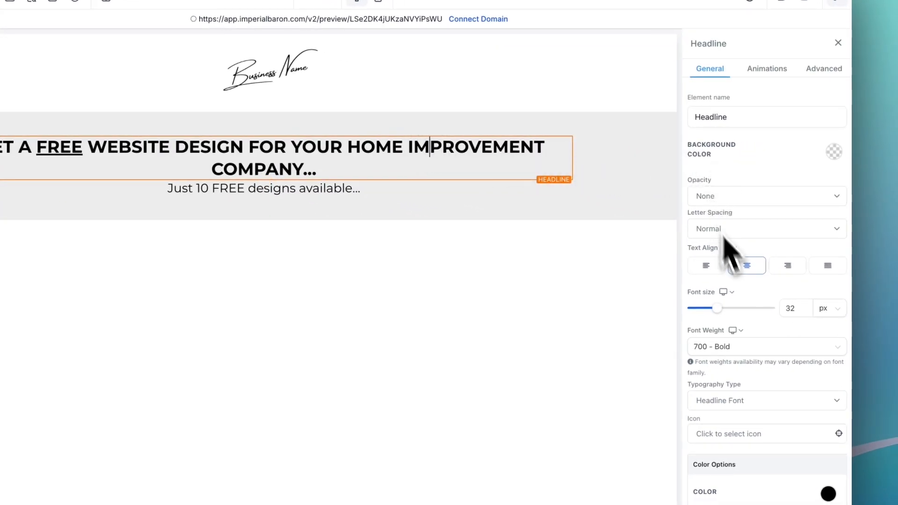
scroll(726, 251, down, 6)
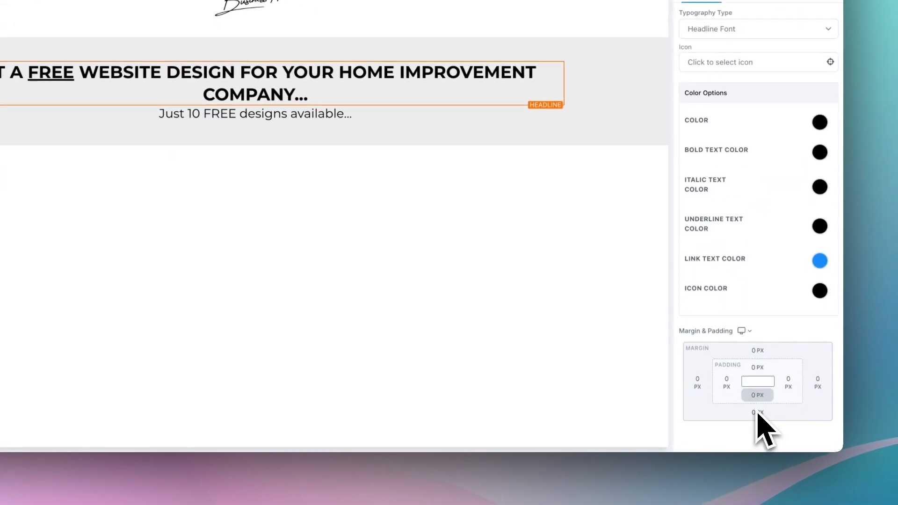
click(758, 413)
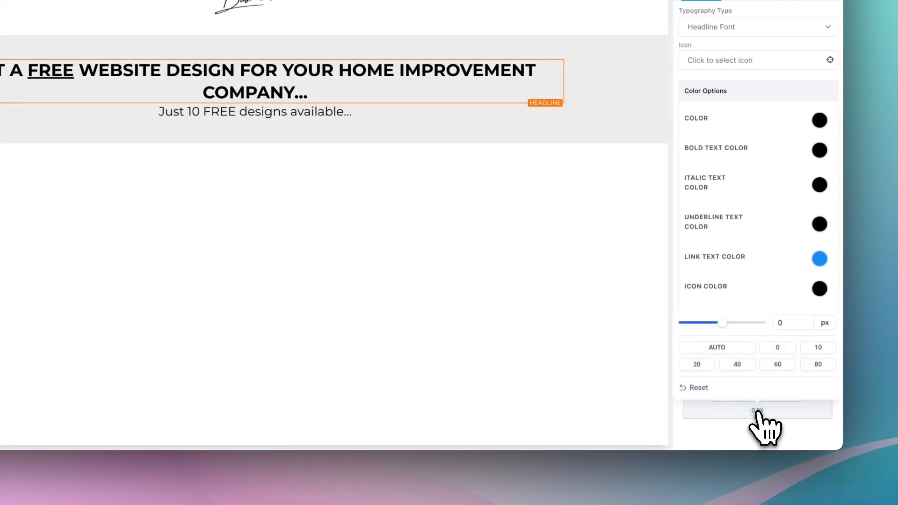
click(698, 365)
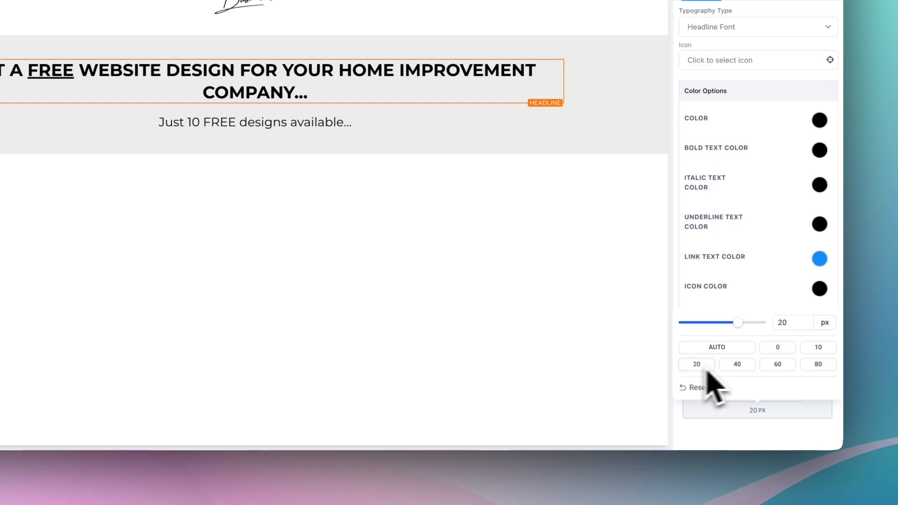
click(818, 348)
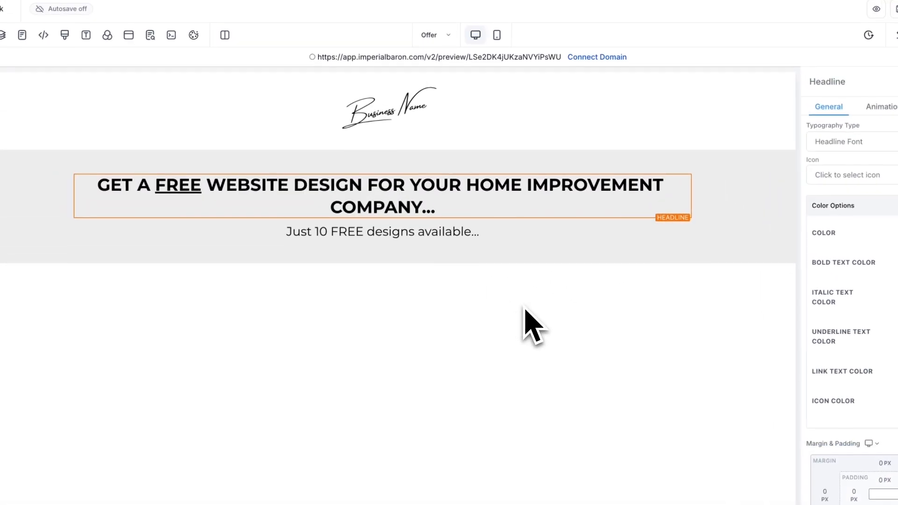
Add a button element below the sub-headline.
click(382, 236)
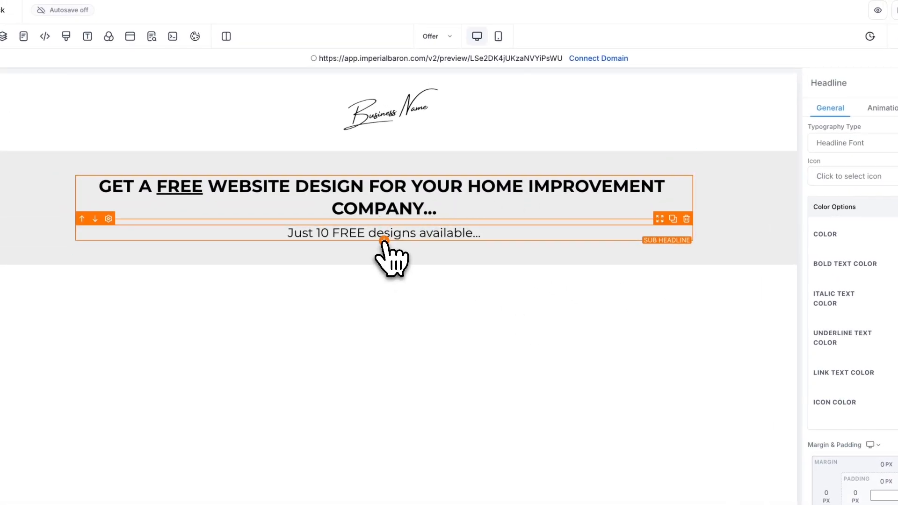
click(383, 240)
click(73, 323)
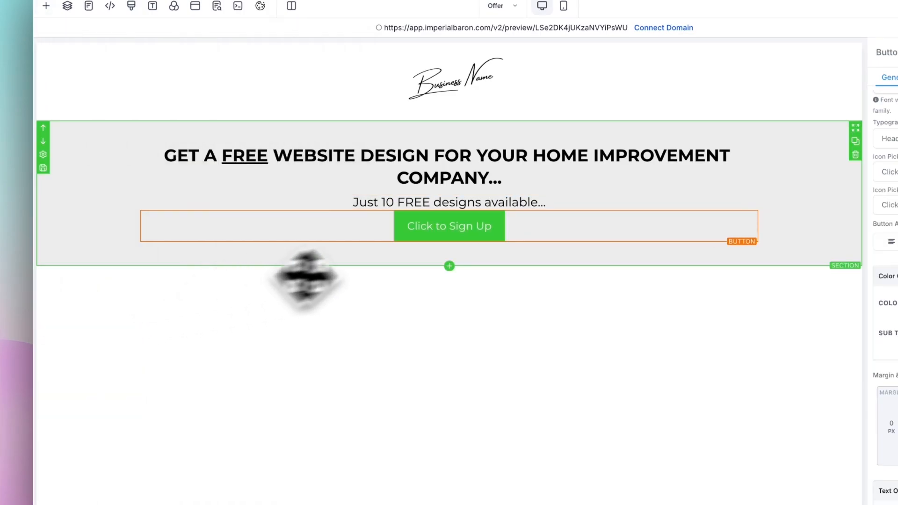
Set the sub-headline's bottom margin to 10 px.
click(506, 202)
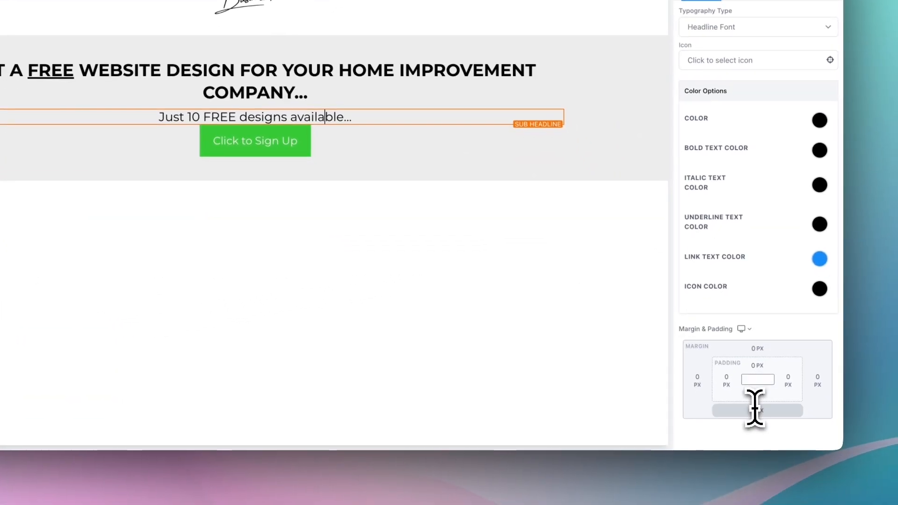
click(758, 411)
click(818, 347)
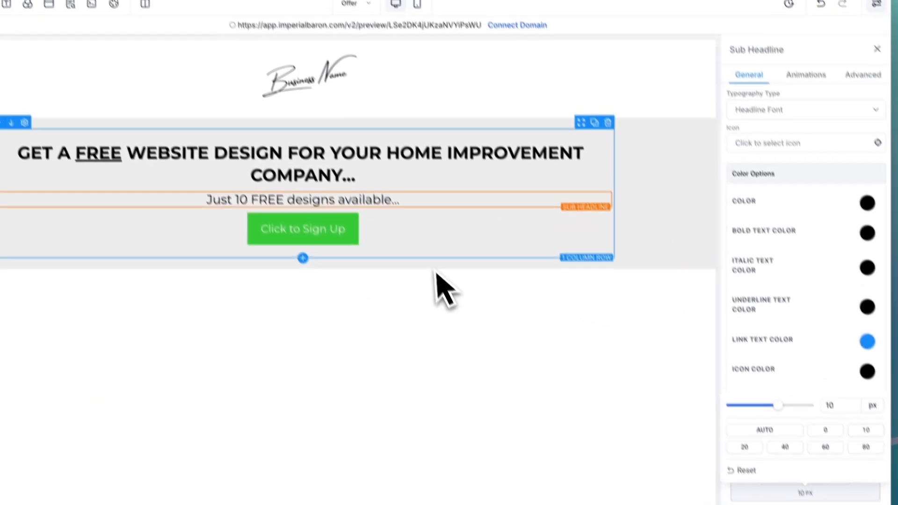
click(412, 279)
Change the sign-up button's background color to light green.
click(358, 260)
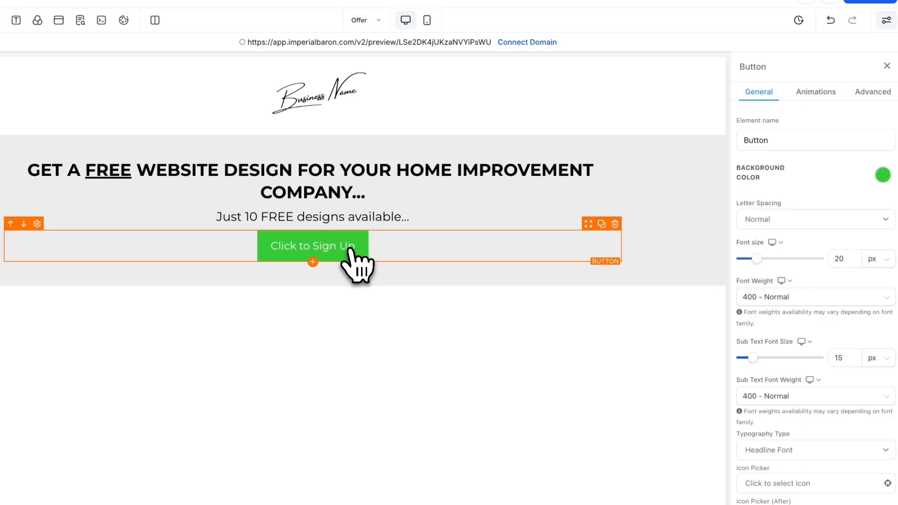
click(848, 186)
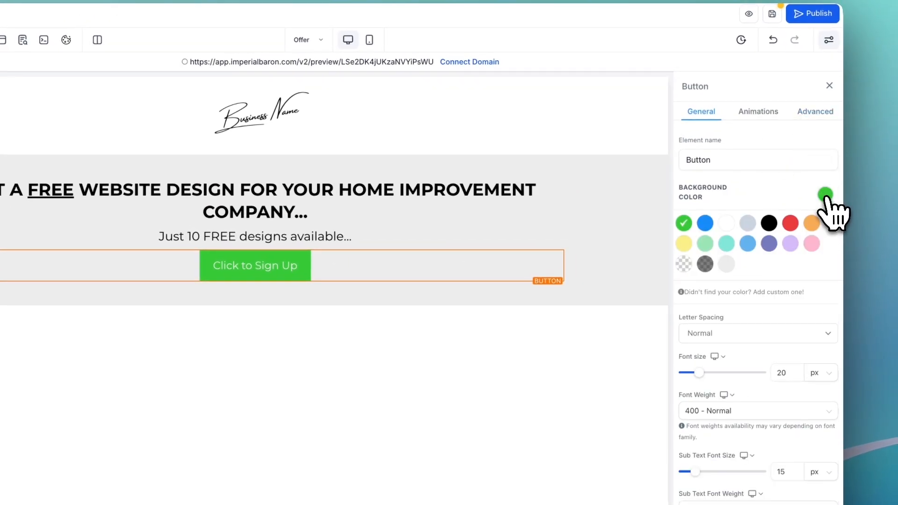
click(705, 244)
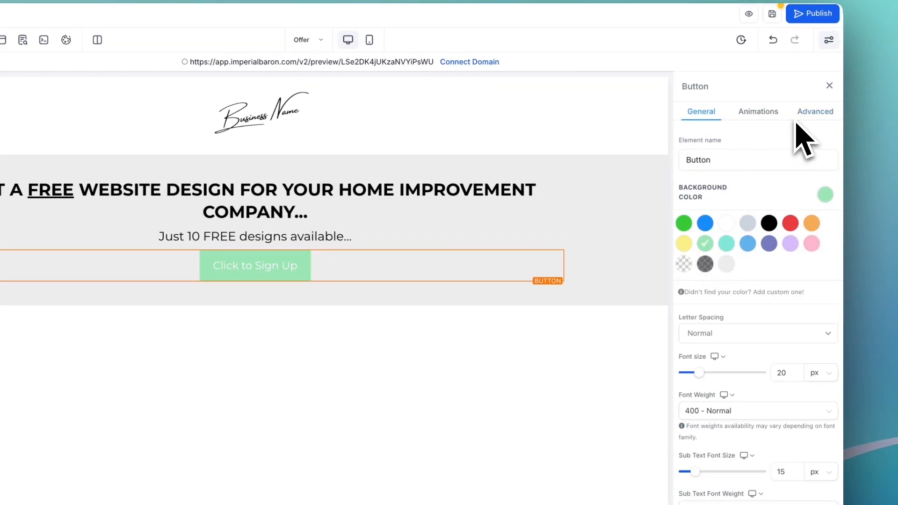
Give the button a full, solid 2 px border in white.
click(814, 115)
scroll(736, 328, down, 3)
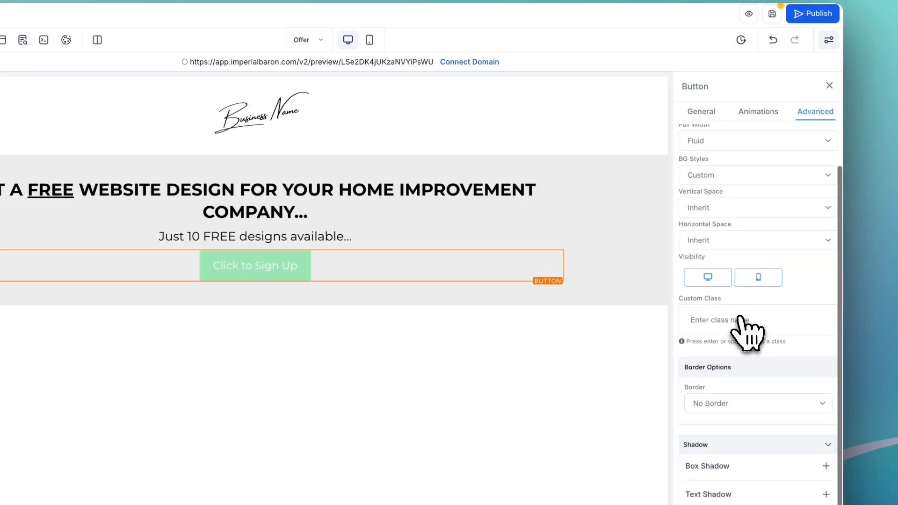
click(715, 318)
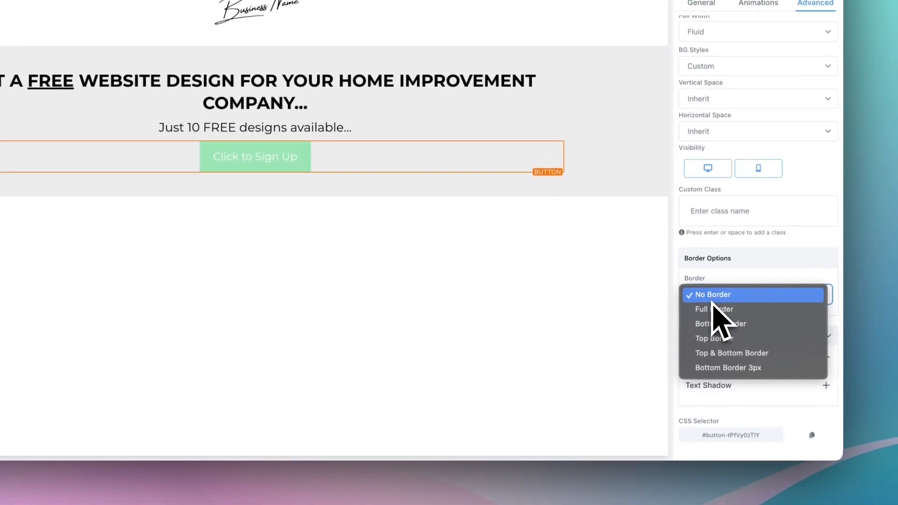
click(713, 309)
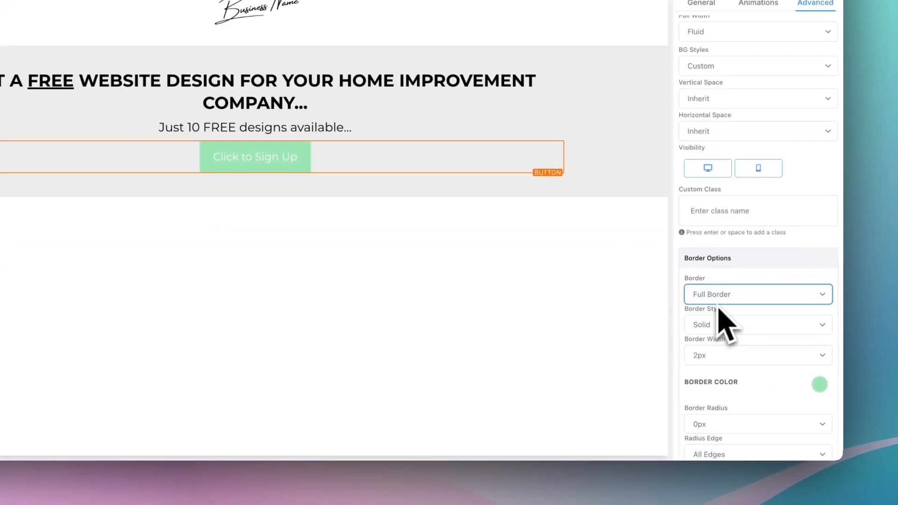
click(819, 386)
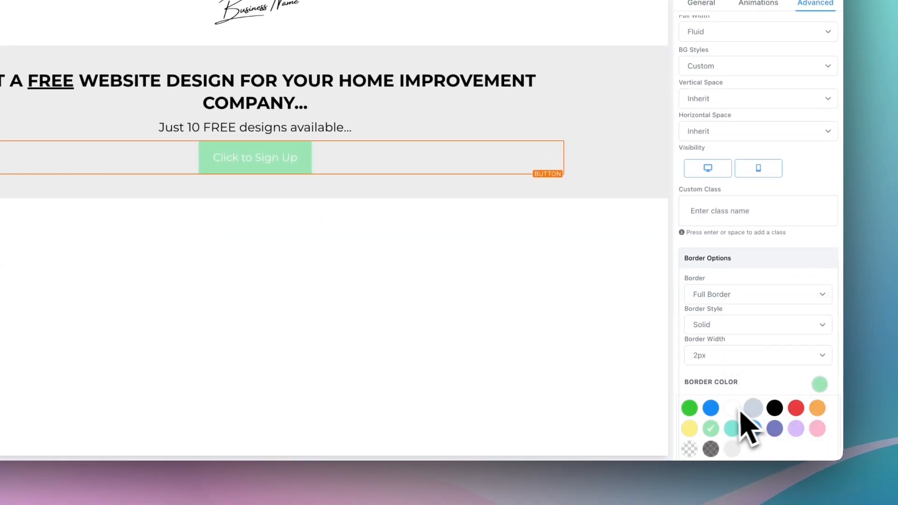
scroll(744, 356, down, 2)
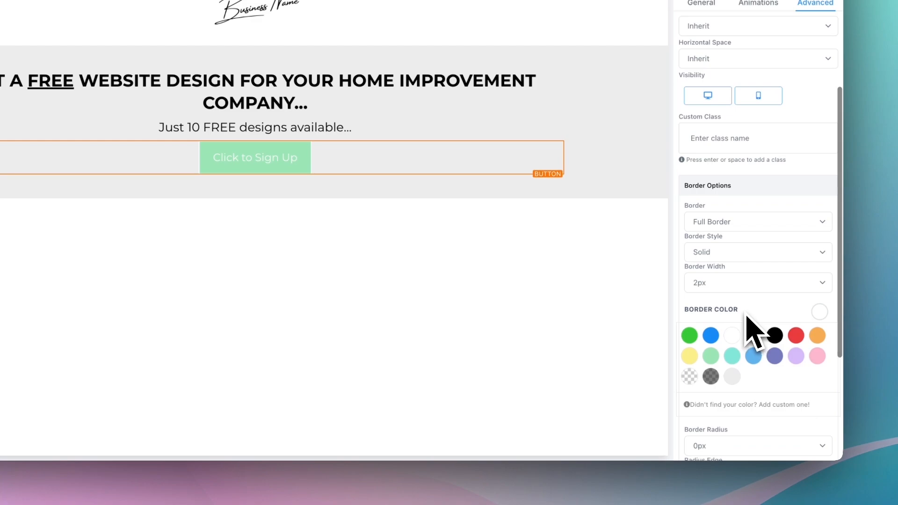
Round all of the button's corners, trying a 15 px border radius before choosing a larger one.
scroll(749, 330, down, 3)
click(729, 323)
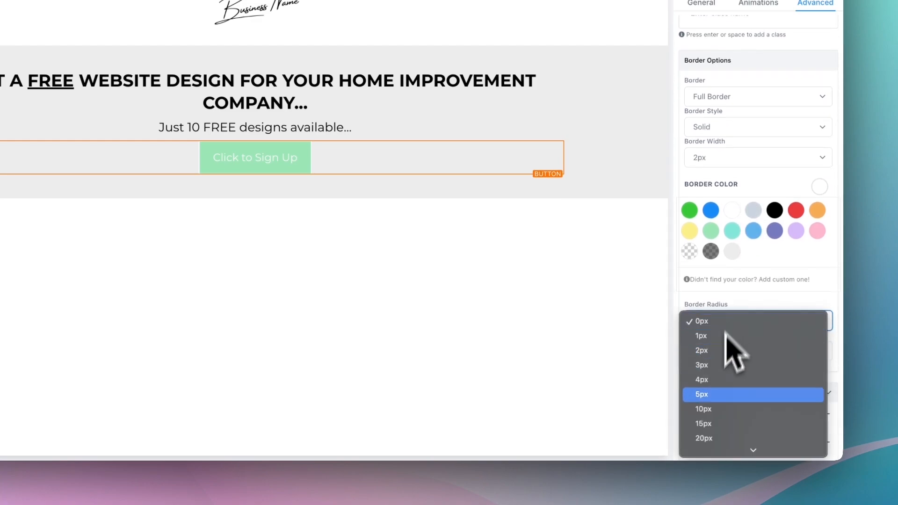
click(716, 424)
scroll(717, 428, down, 2)
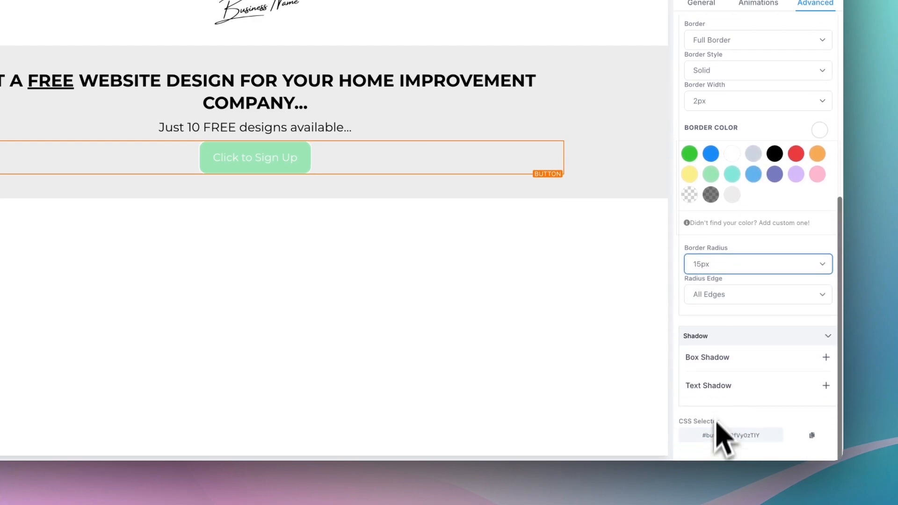
click(728, 265)
click(713, 296)
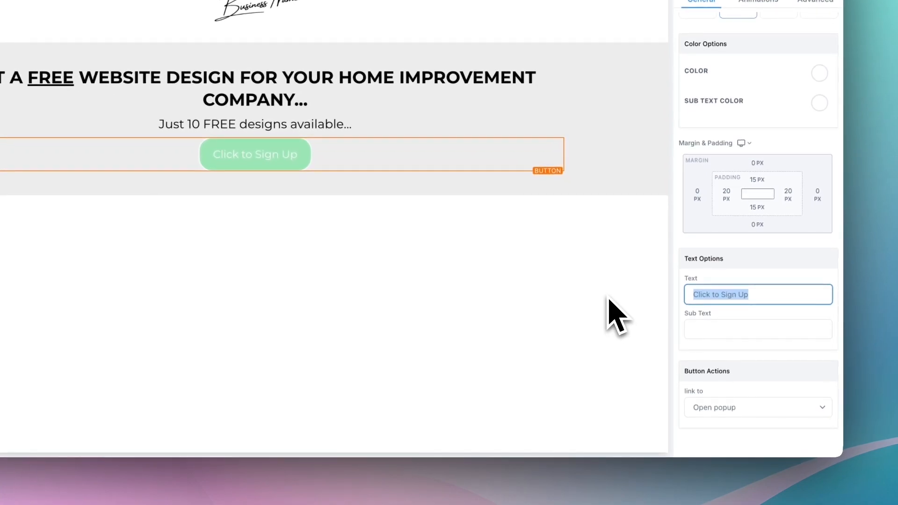
Change the button's text to "👉 GET MY FREE DESIGN" and color the text black.
text(👉 GET MY FREE DESIGN)
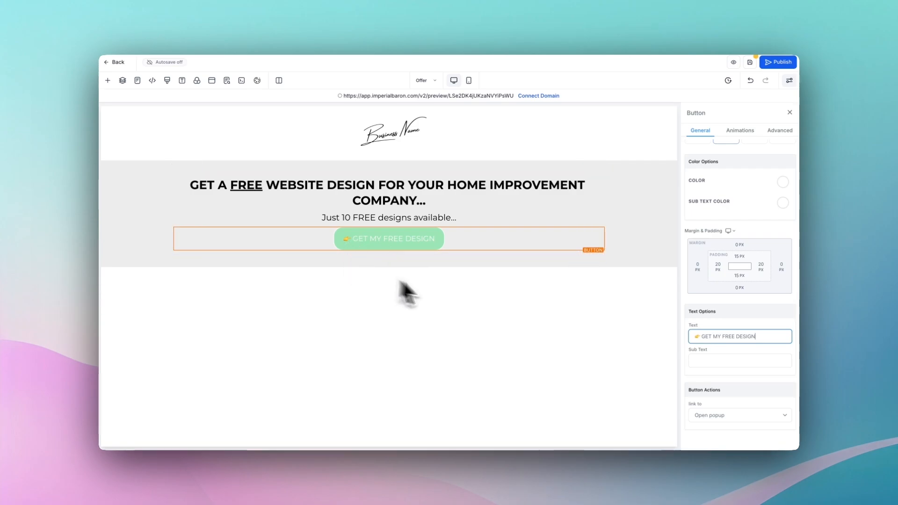
scroll(726, 314, up, 2)
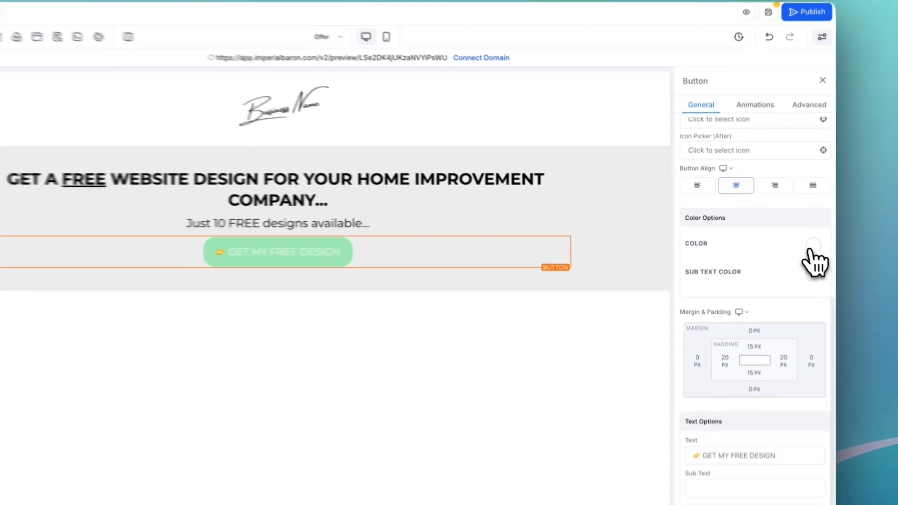
click(783, 234)
click(752, 253)
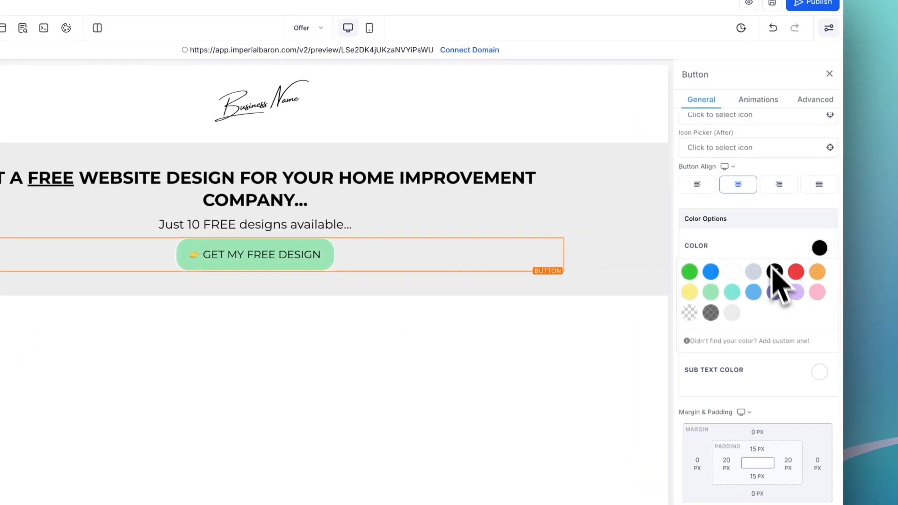
Set both the sub-text and main text font weights of the call-to-action button to 700 - Bold.
scroll(766, 251, up, 4)
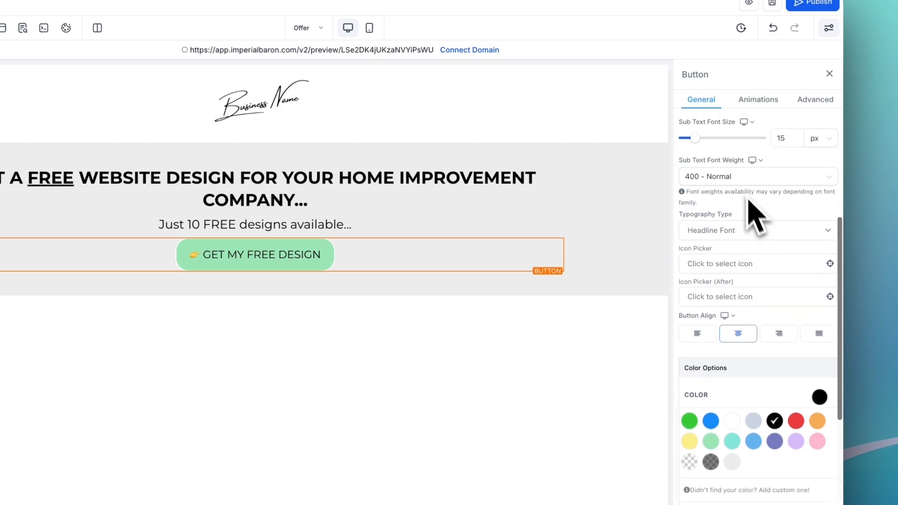
click(747, 177)
click(718, 305)
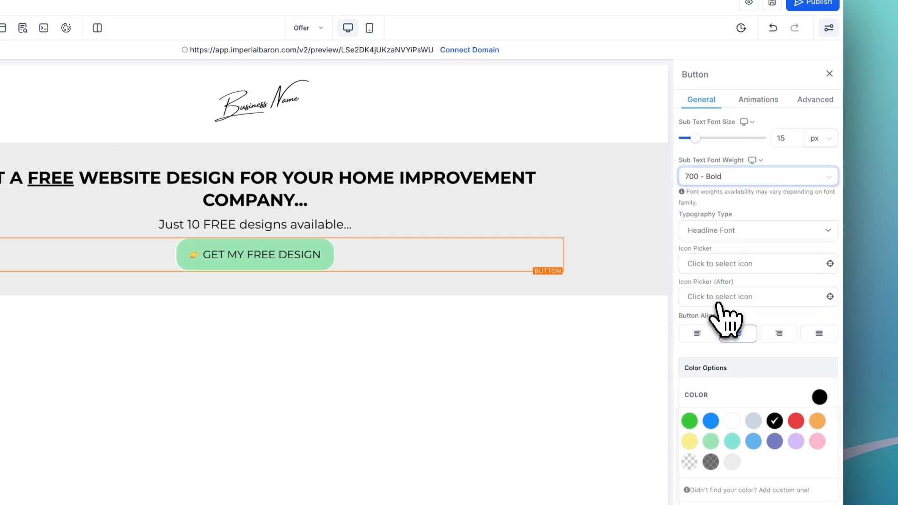
scroll(735, 216, up, 3)
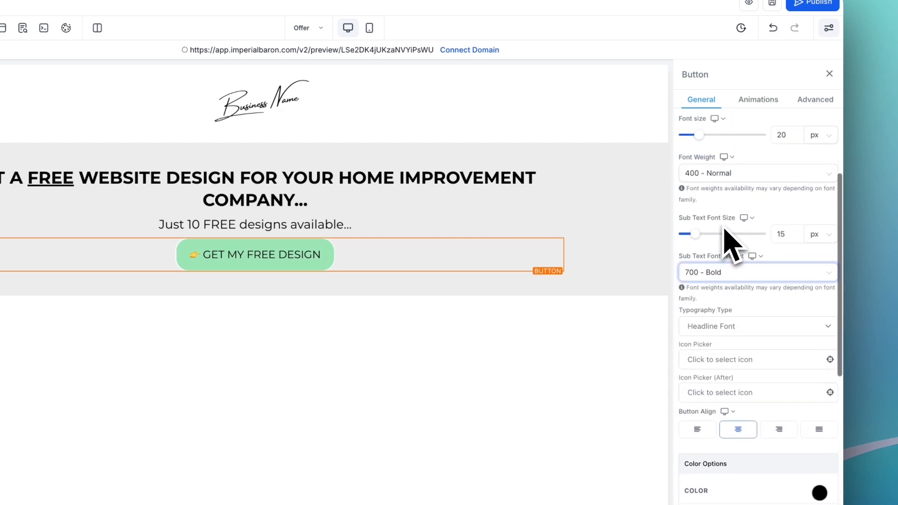
click(728, 177)
click(726, 306)
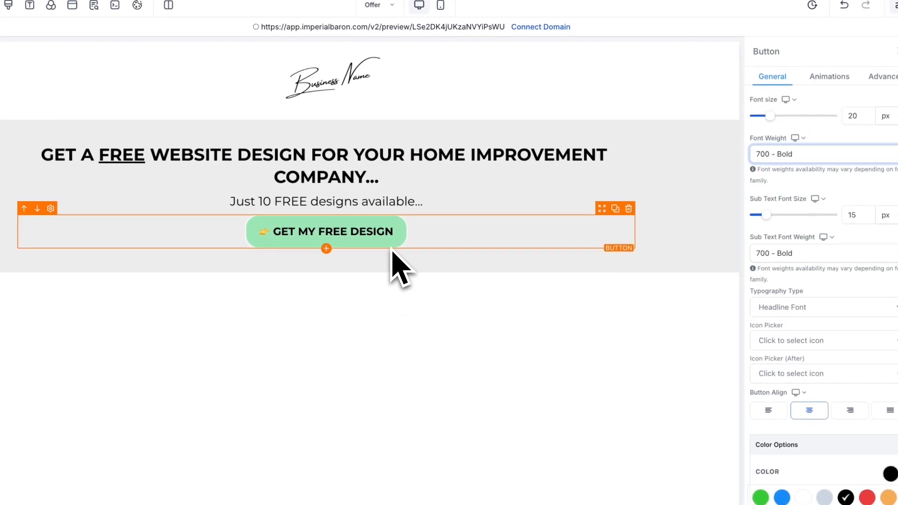
Reduce the button's border radius, trying 20px before settling on 15px.
click(864, 83)
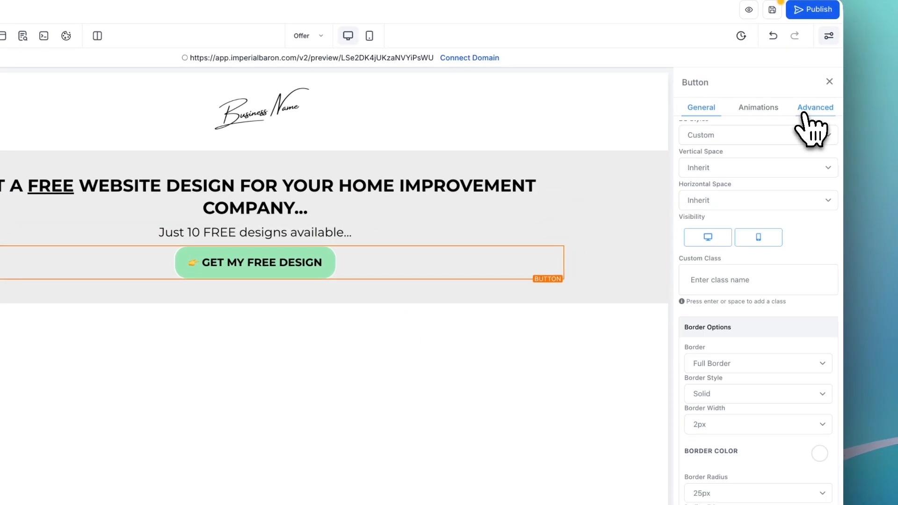
scroll(798, 331, down, 4)
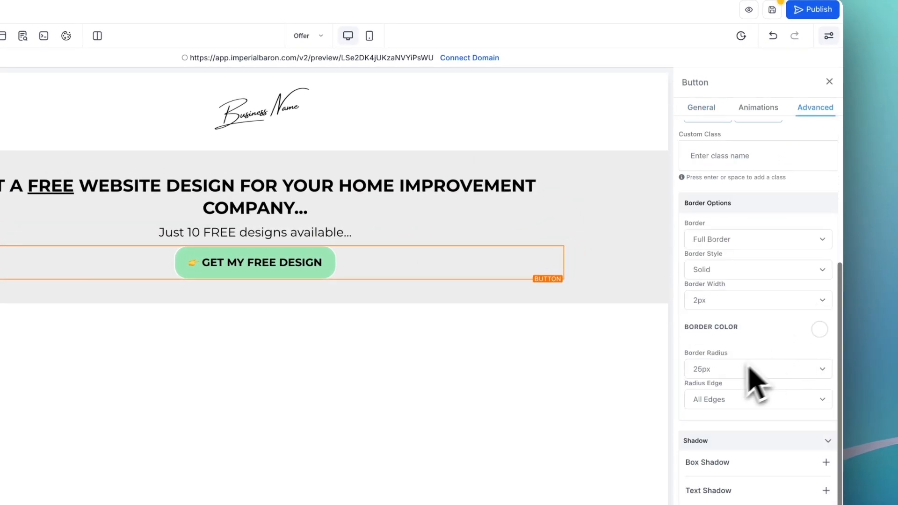
click(748, 372)
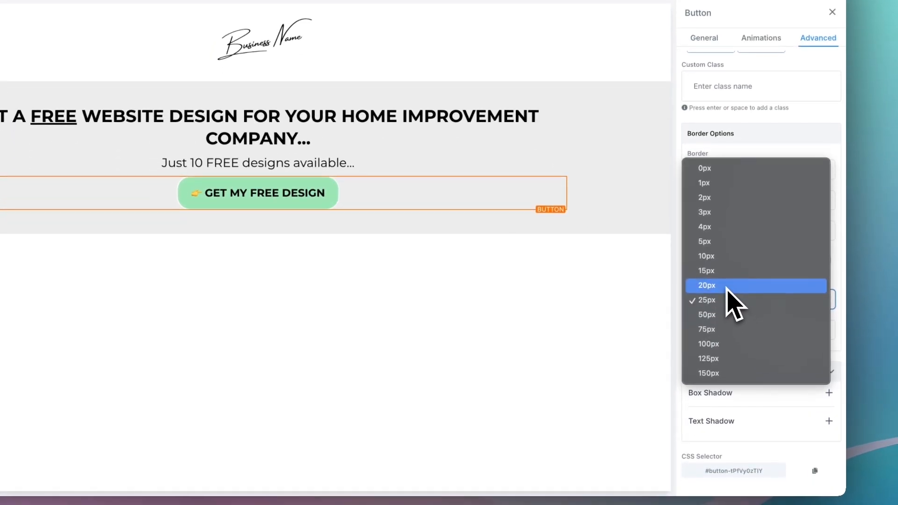
click(730, 287)
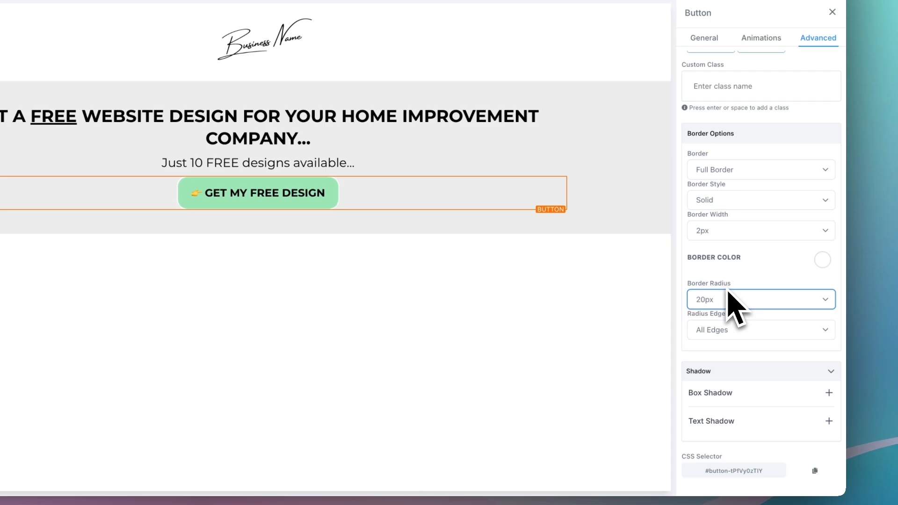
click(723, 301)
click(720, 286)
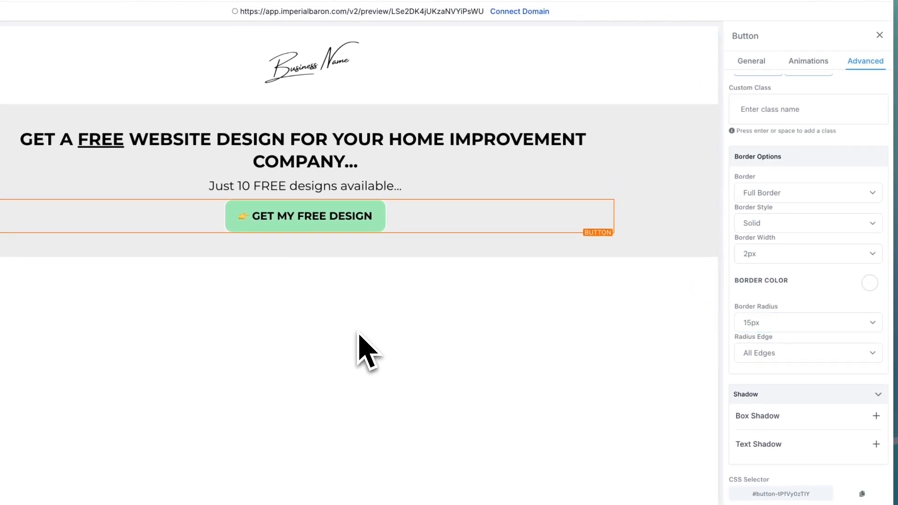
Give the button a top margin, trying 10 px before settling on 20 px.
scroll(829, 311, up, 5)
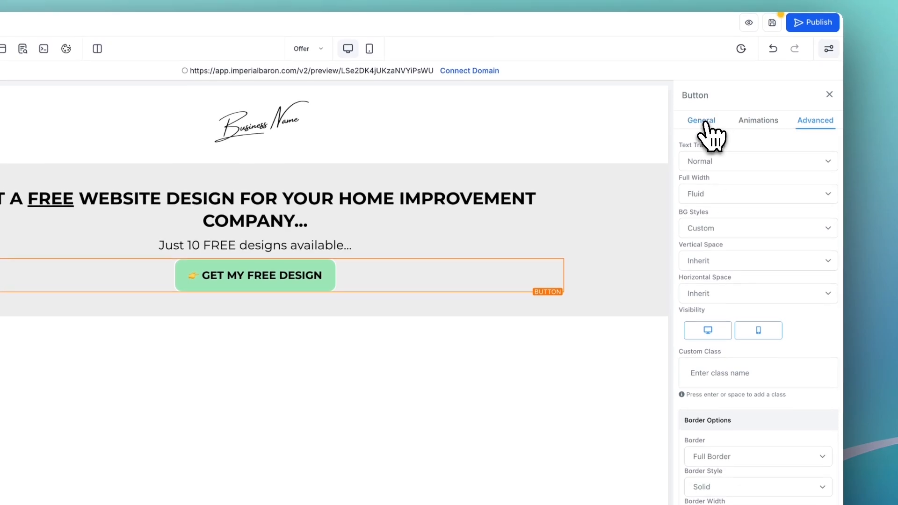
click(704, 123)
scroll(737, 327, down, 10)
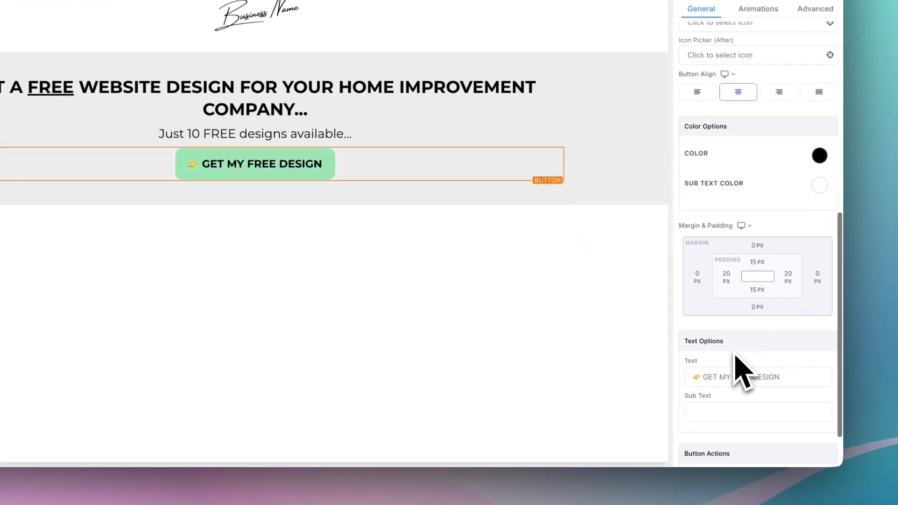
click(766, 253)
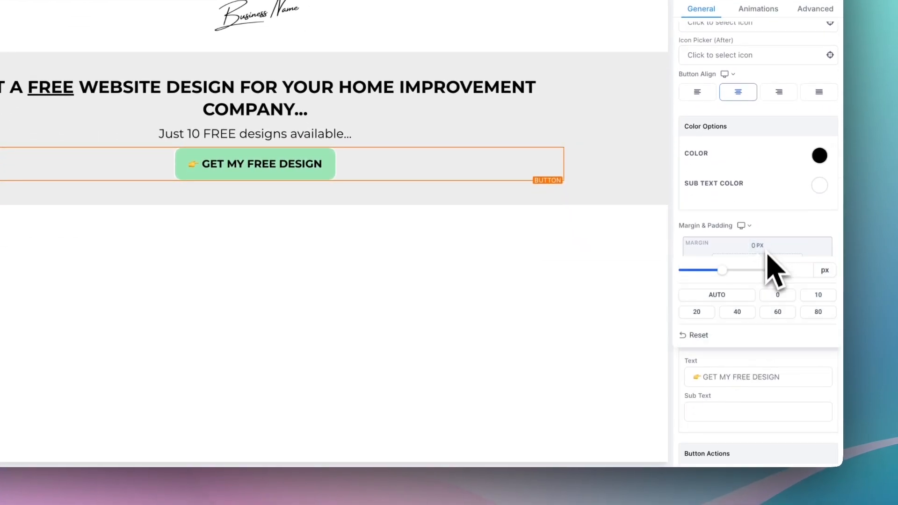
click(814, 300)
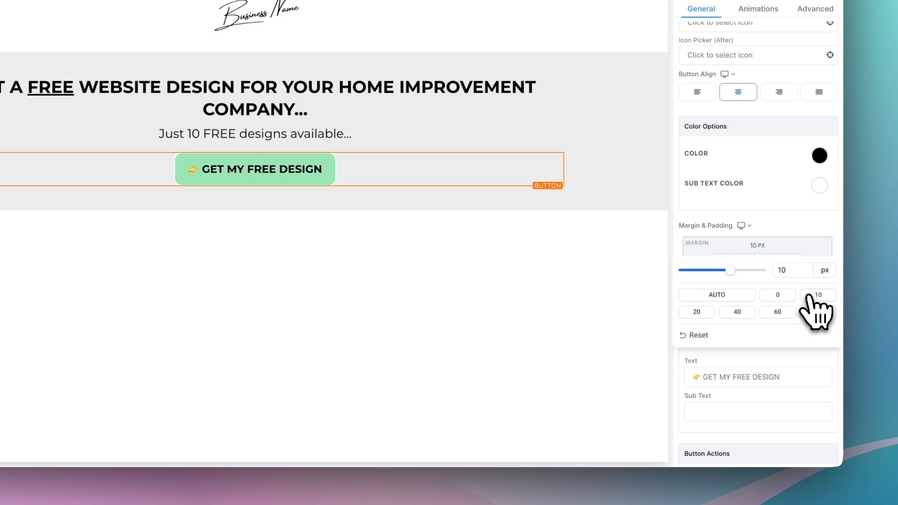
click(697, 311)
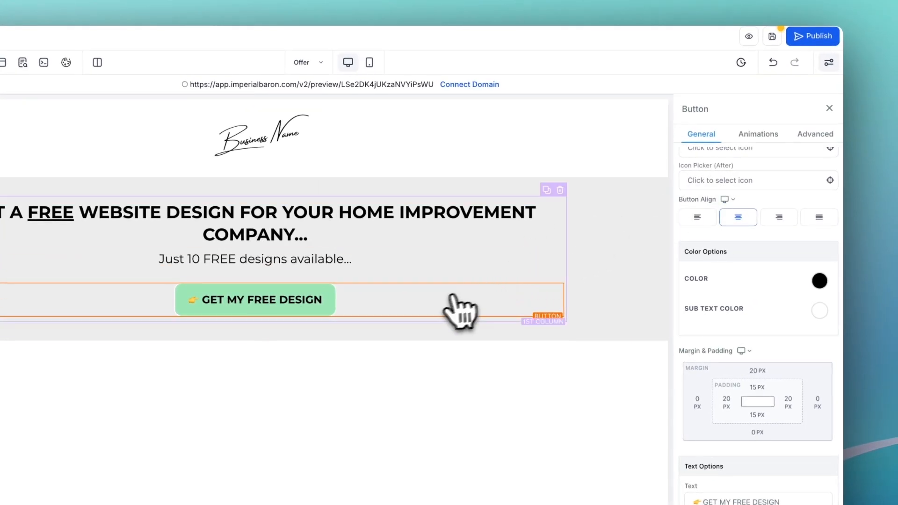
Apply an infinite-loop rotating animation to the button and save the page.
click(767, 133)
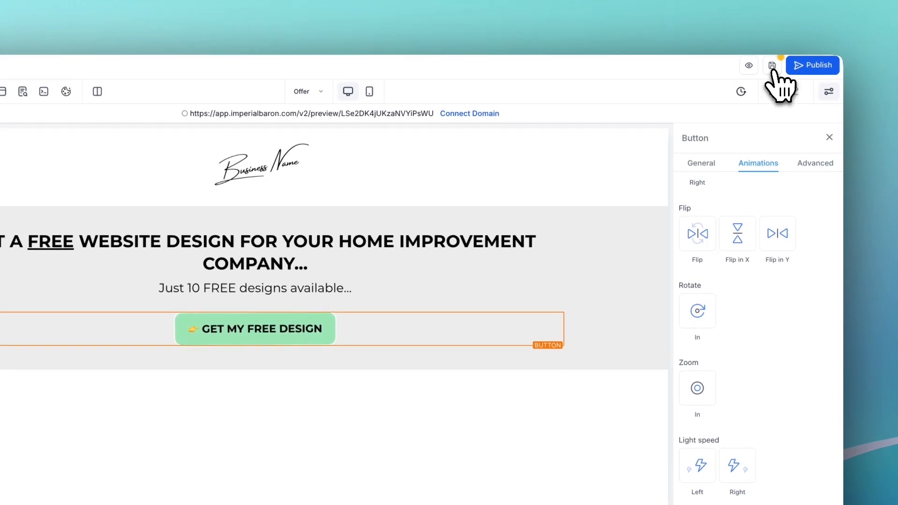
click(773, 65)
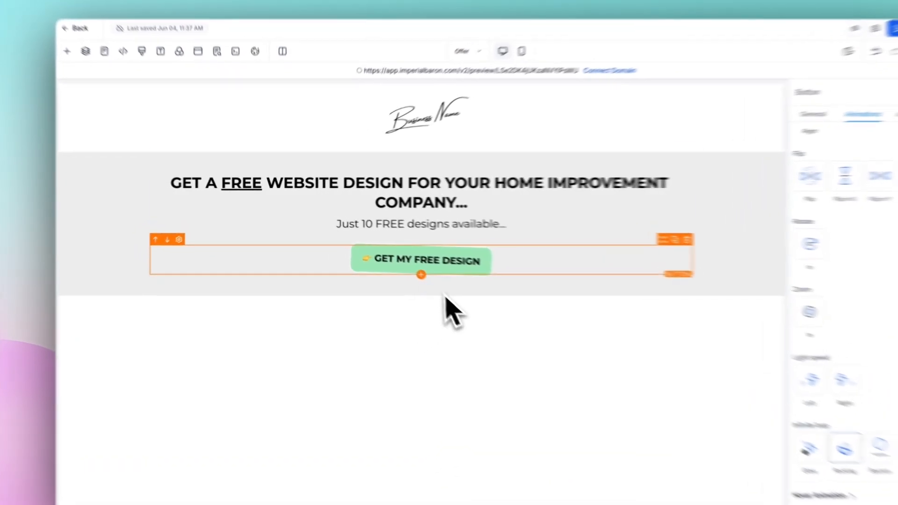
Add a headline element below the button and replace its placeholder text with "⭐⭐⭐⭐⭐".
click(389, 257)
click(166, 182)
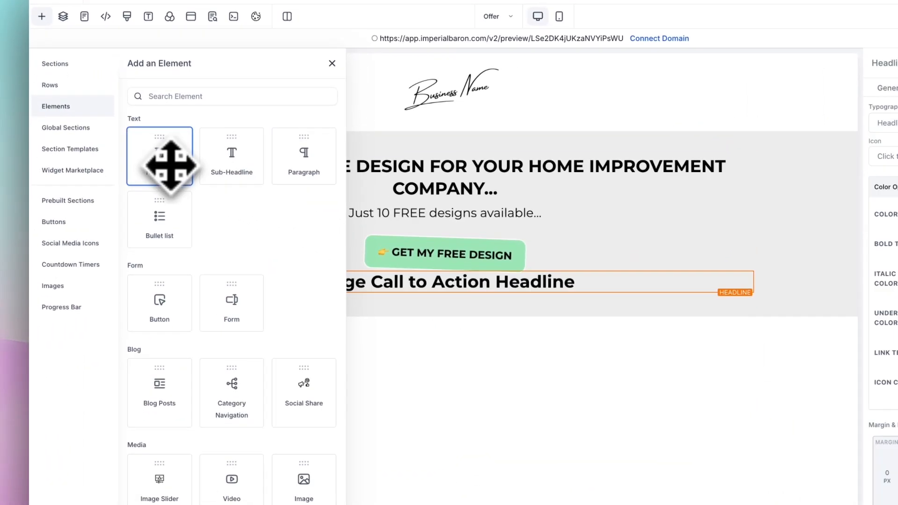
triple_click(472, 275)
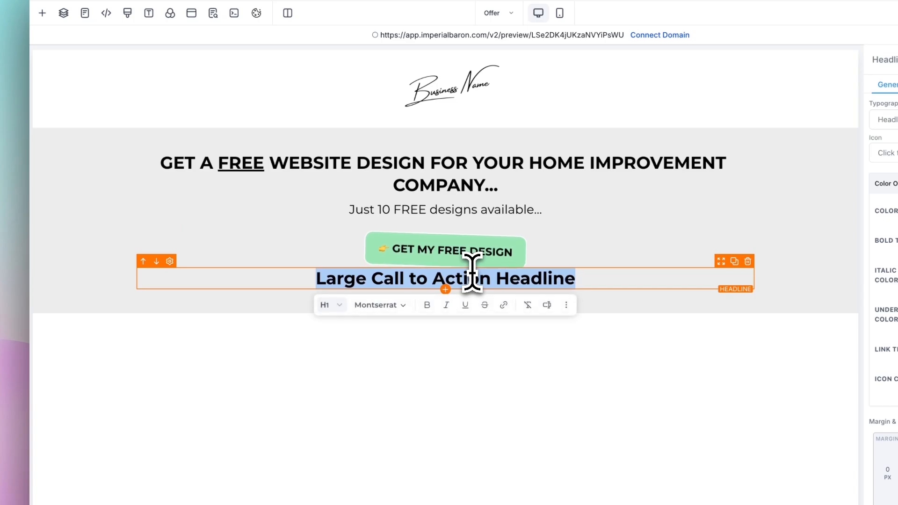
text(⭐⭐⭐⭐⭐)
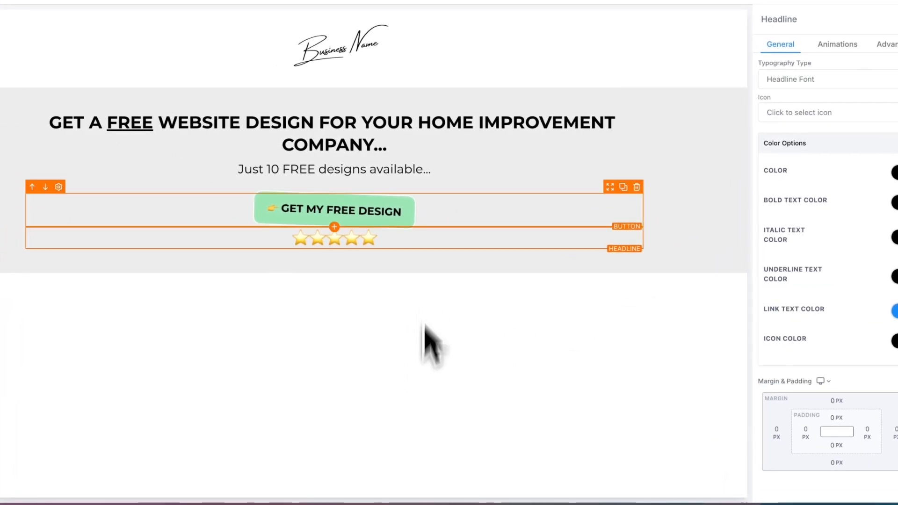
Set the top margin of the star-rating headline to 20 px.
click(421, 215)
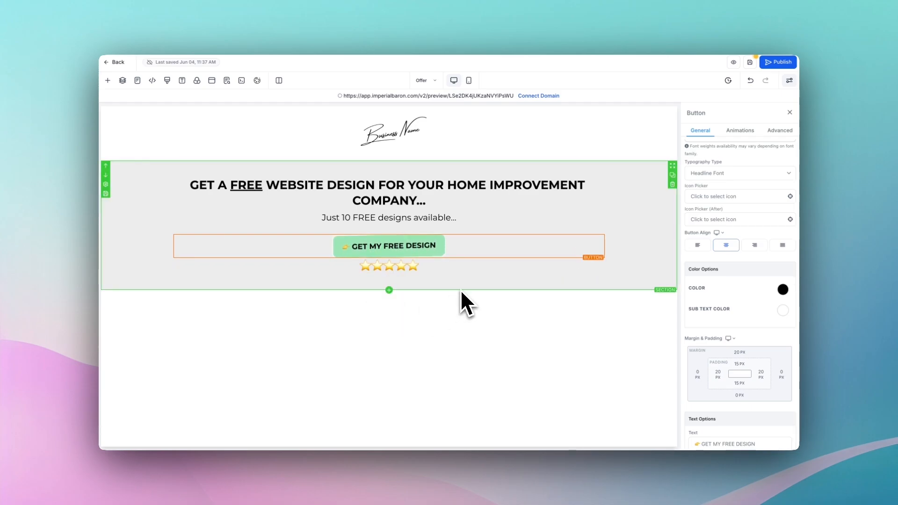
click(441, 270)
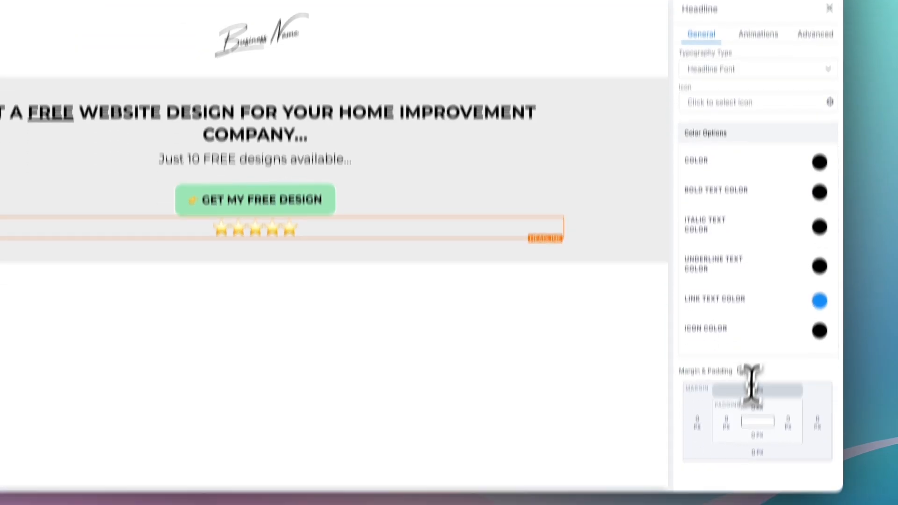
click(787, 427)
click(700, 415)
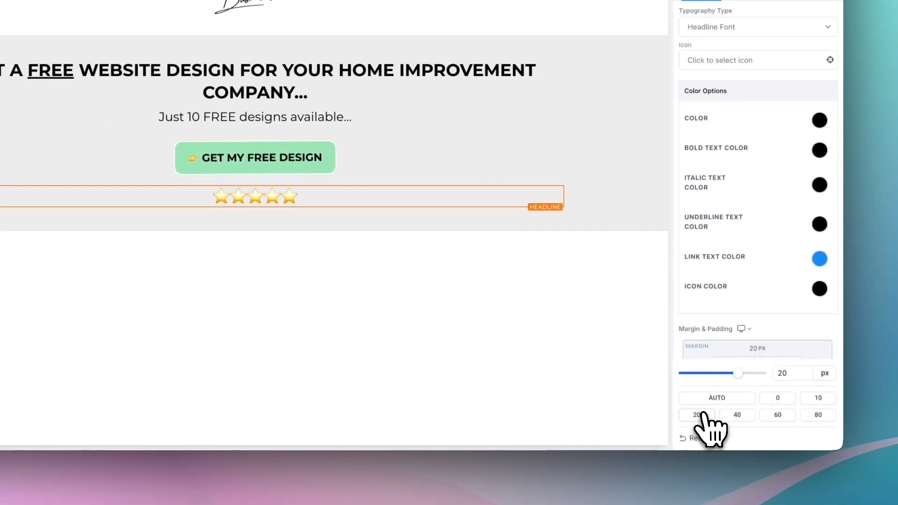
Check the hero section's layout in mobile view and return to desktop view.
click(374, 288)
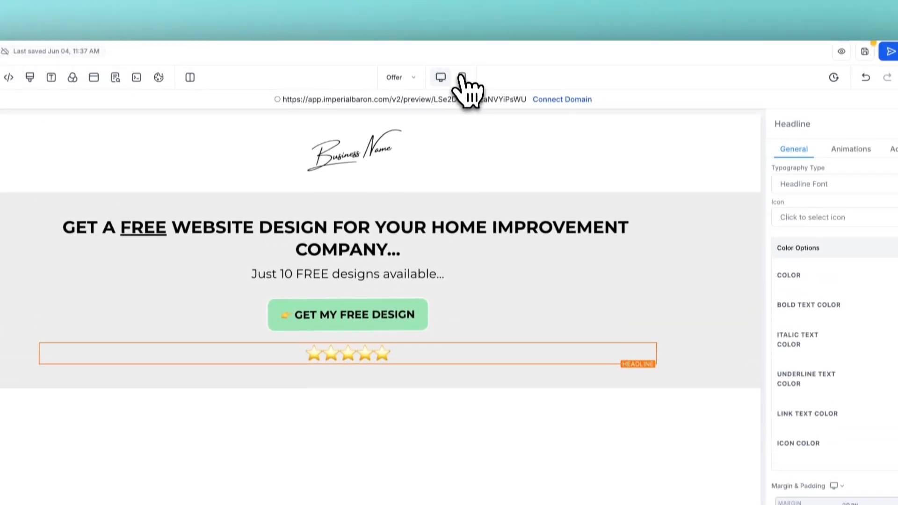
click(464, 87)
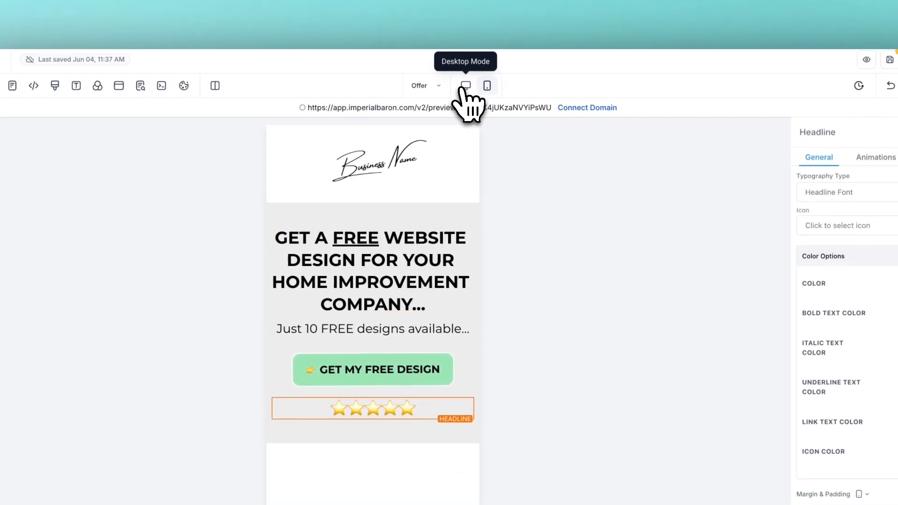
click(465, 85)
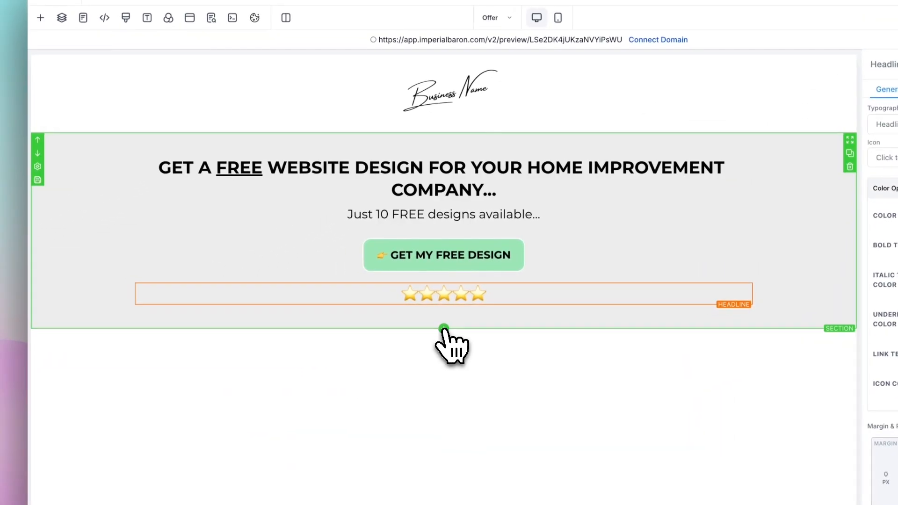
Add a new section below the grey hero section and insert a one-column row in it.
click(263, 401)
click(184, 131)
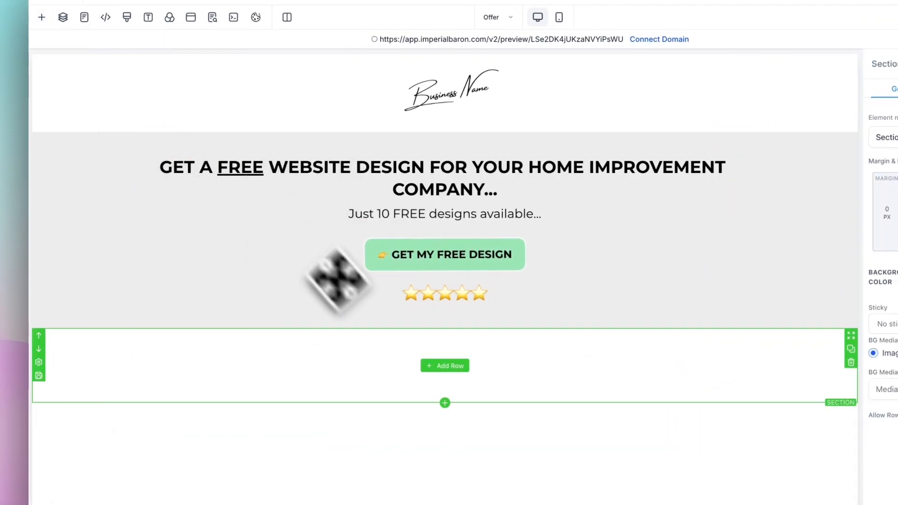
click(435, 368)
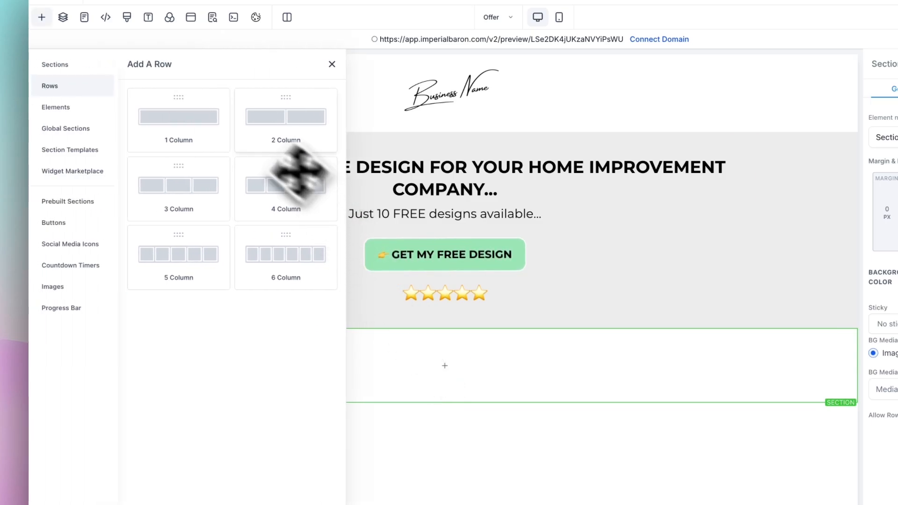
click(175, 126)
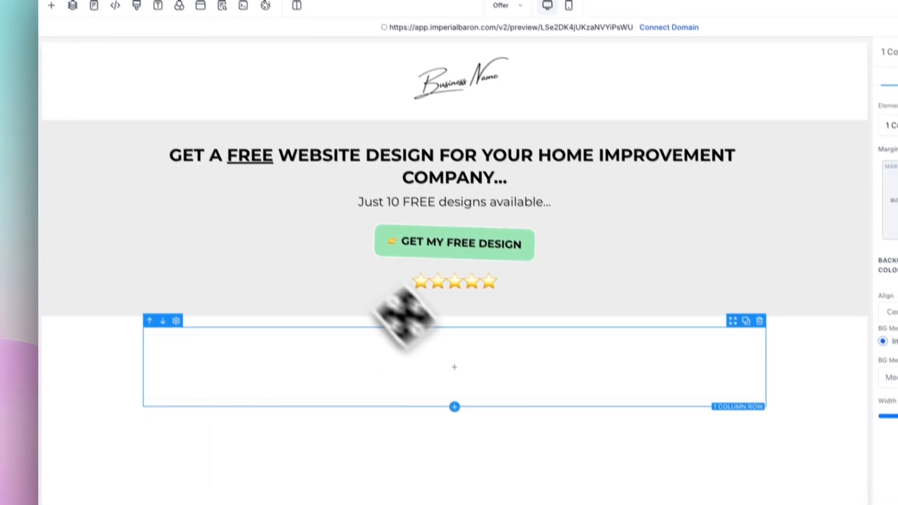
Add a headline to the new one-column row and change its text to "SEE EXAMPLES...".
click(454, 367)
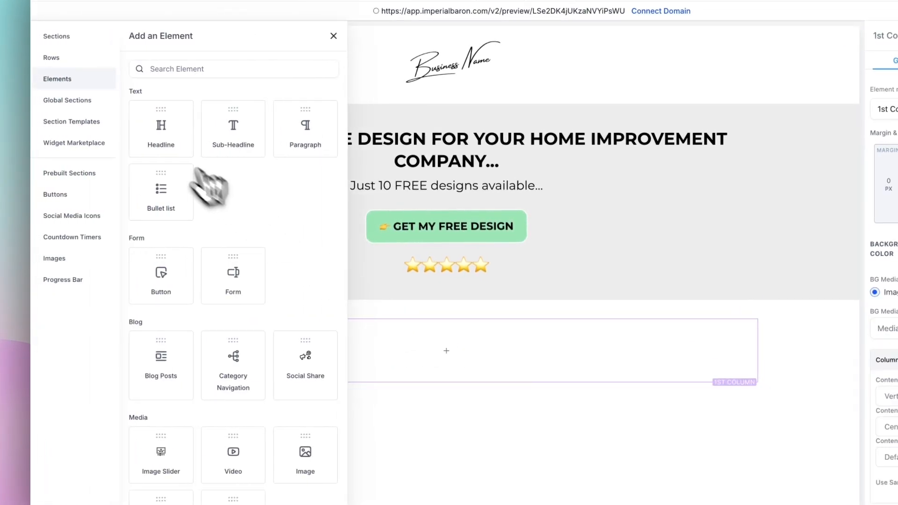
click(175, 154)
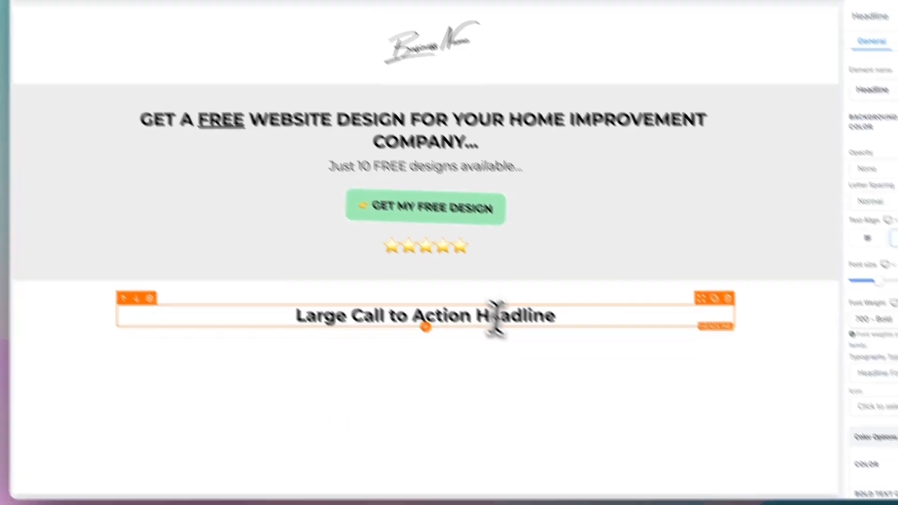
triple_click(497, 315)
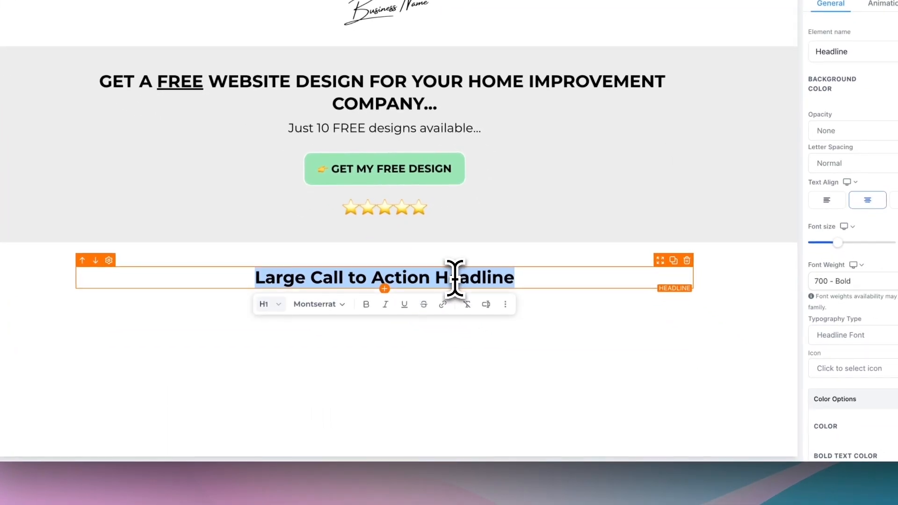
text(SEE EXAMPLES...)
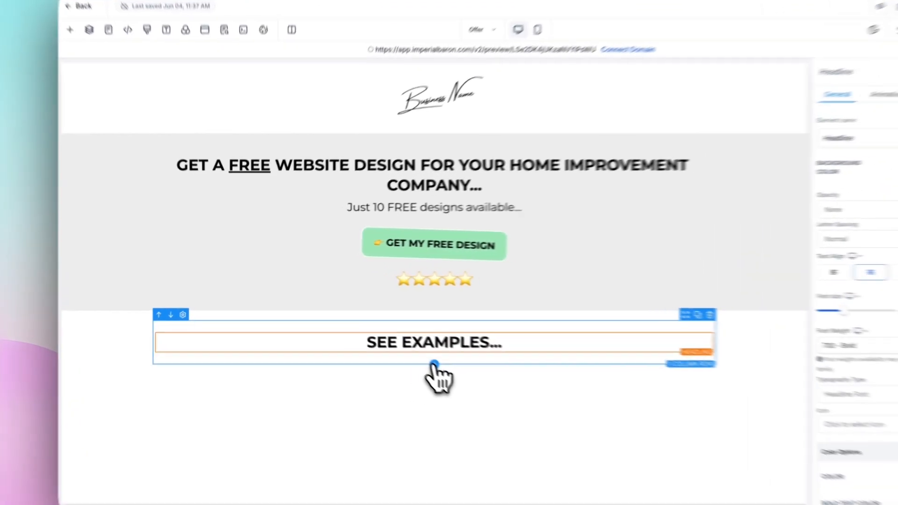
Add a two-column row below the "SEE EXAMPLES..." headline and place an image element in each column.
click(391, 338)
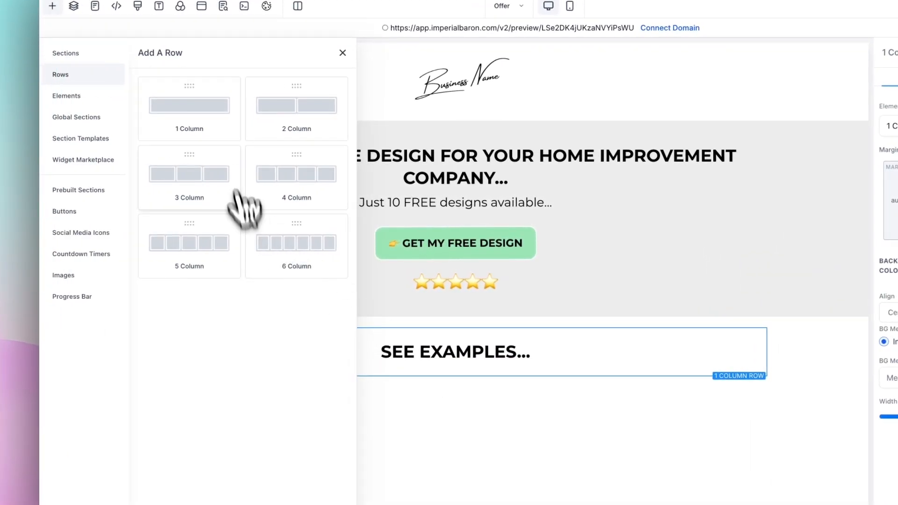
click(281, 124)
click(294, 418)
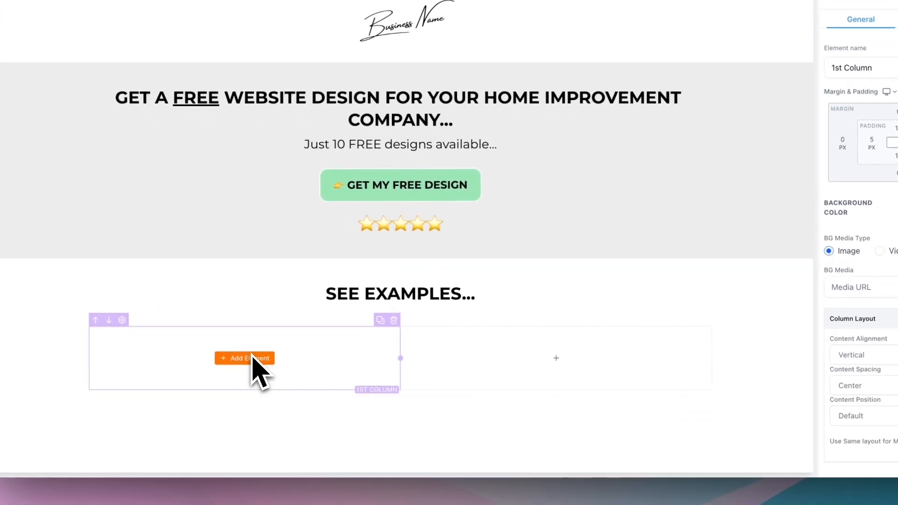
scroll(304, 336, down, 5)
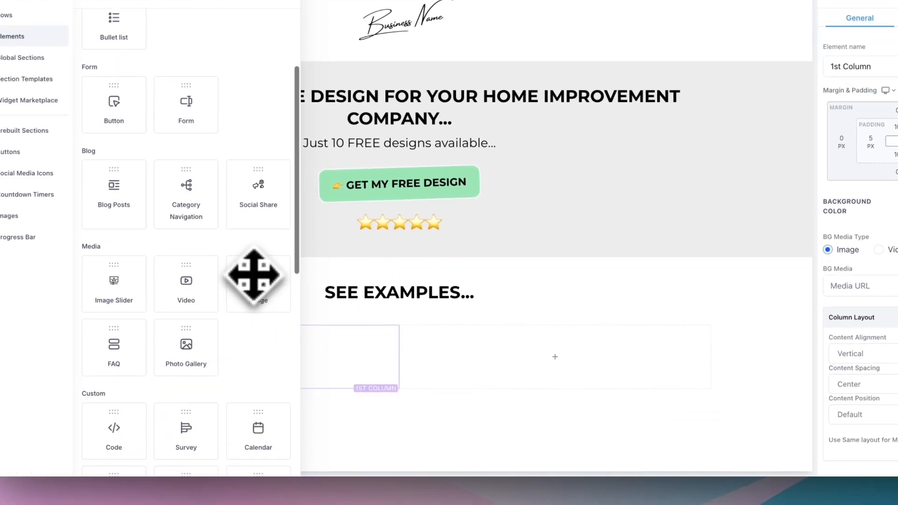
drag(253, 276, 328, 349)
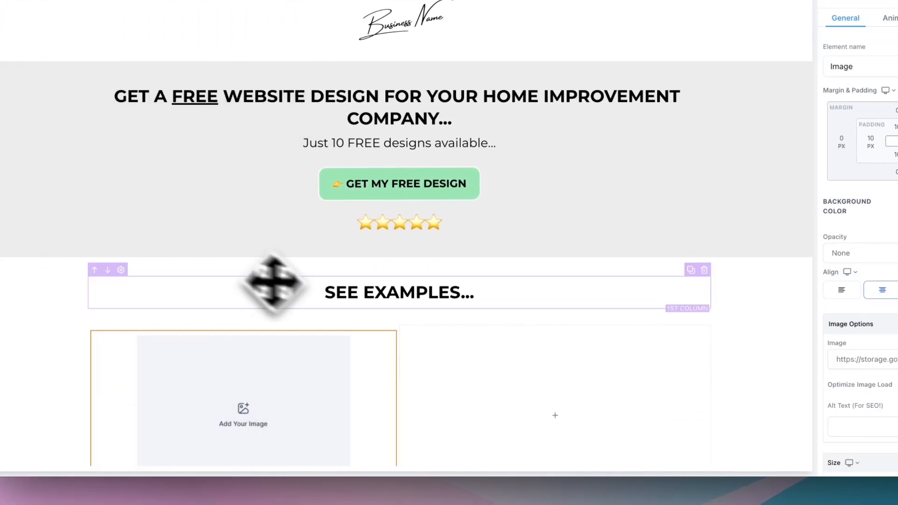
click(555, 357)
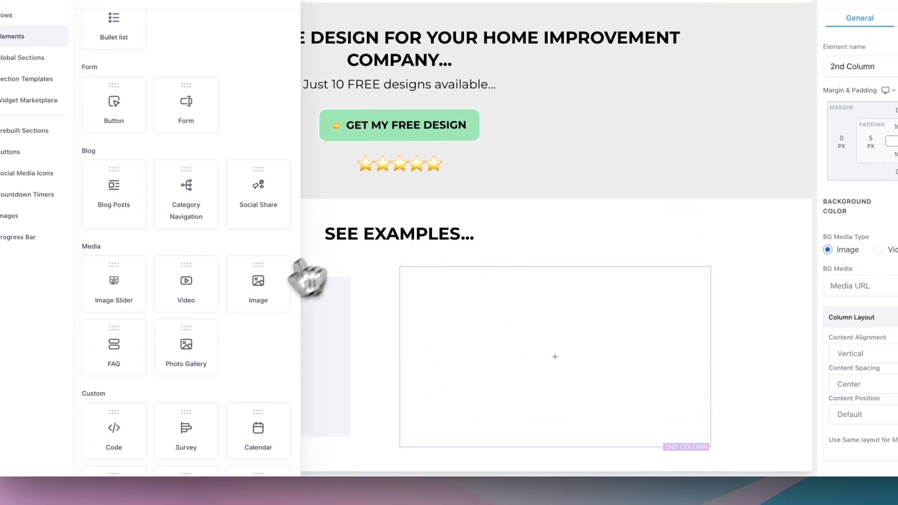
click(262, 288)
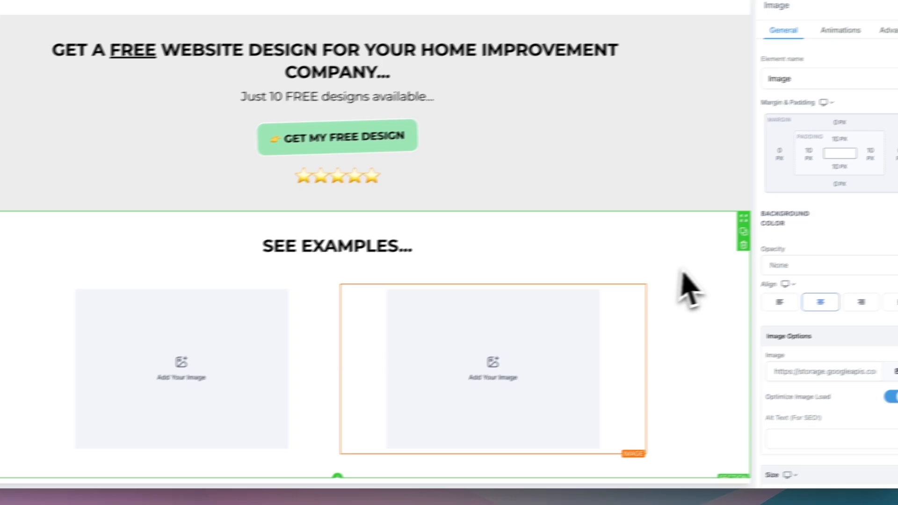
click(683, 277)
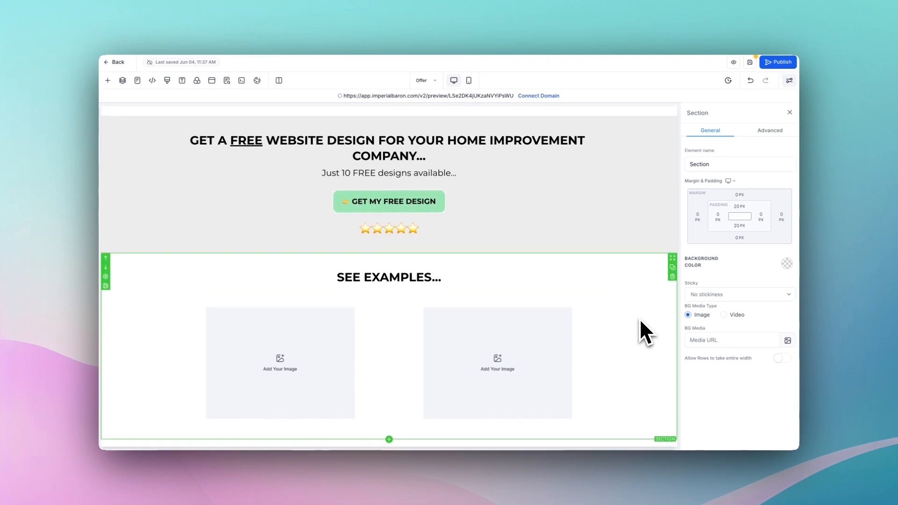
scroll(538, 294, up, 1)
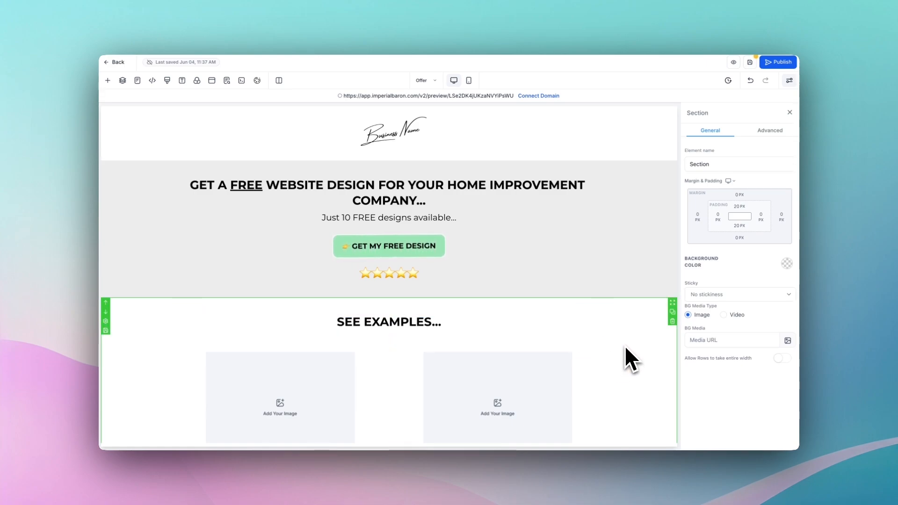
scroll(562, 323, down, 1)
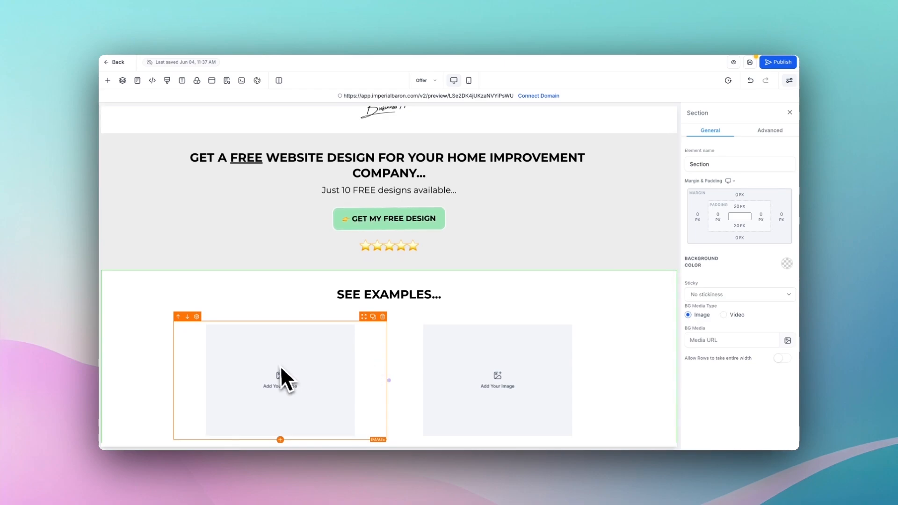
scroll(510, 262, up, 1)
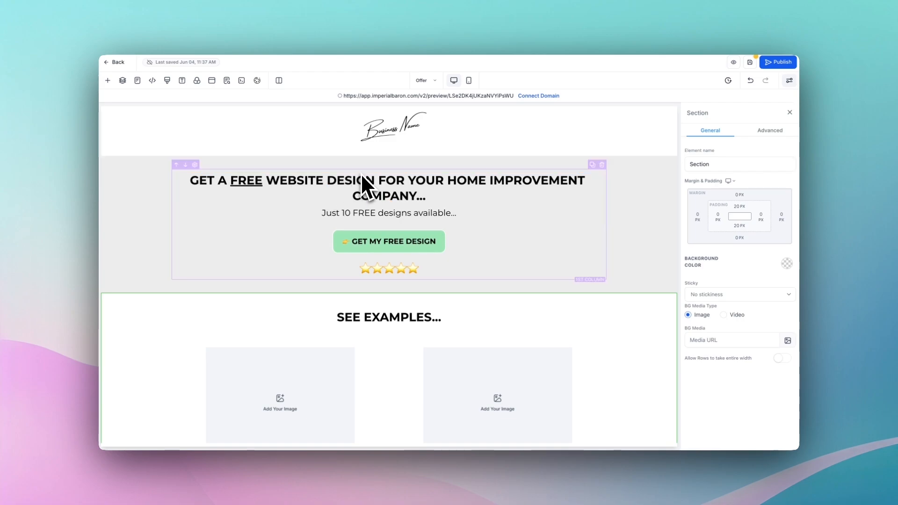
scroll(290, 223, down, 2)
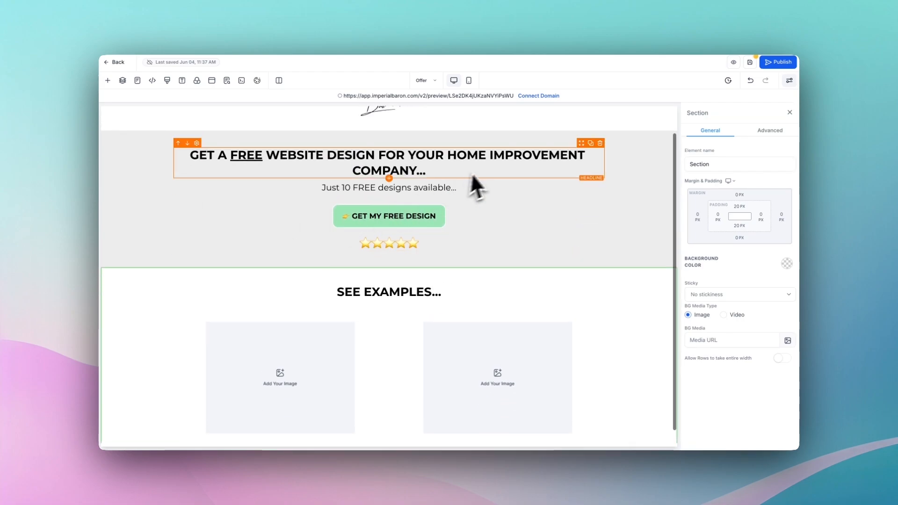
scroll(235, 314, up, 1)
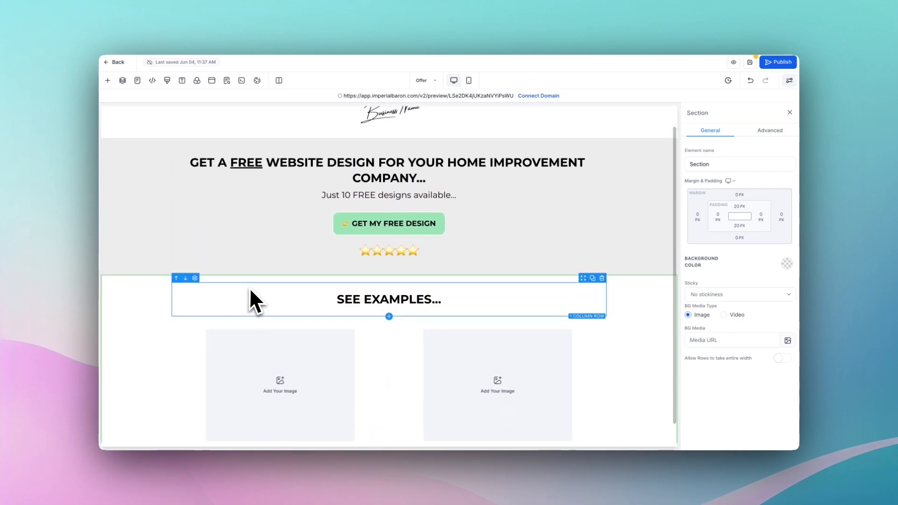
scroll(250, 285, down, 1)
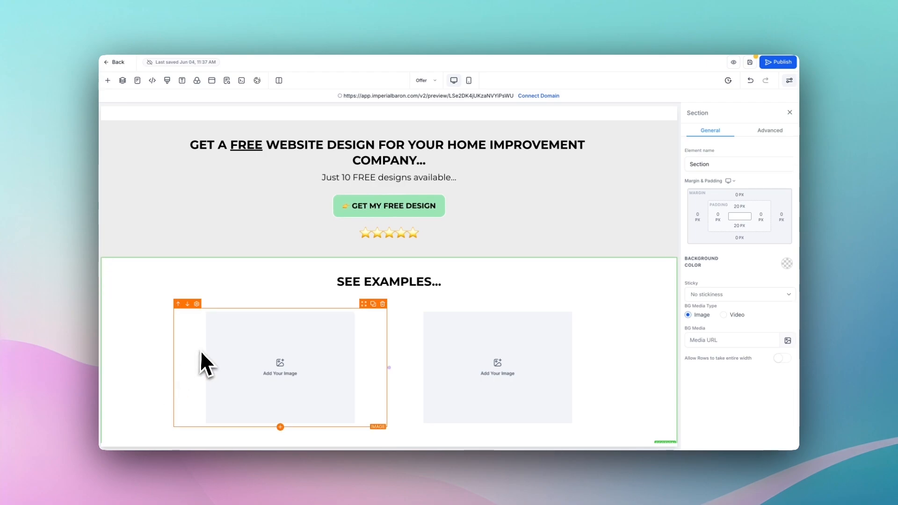
scroll(187, 361, up, 1)
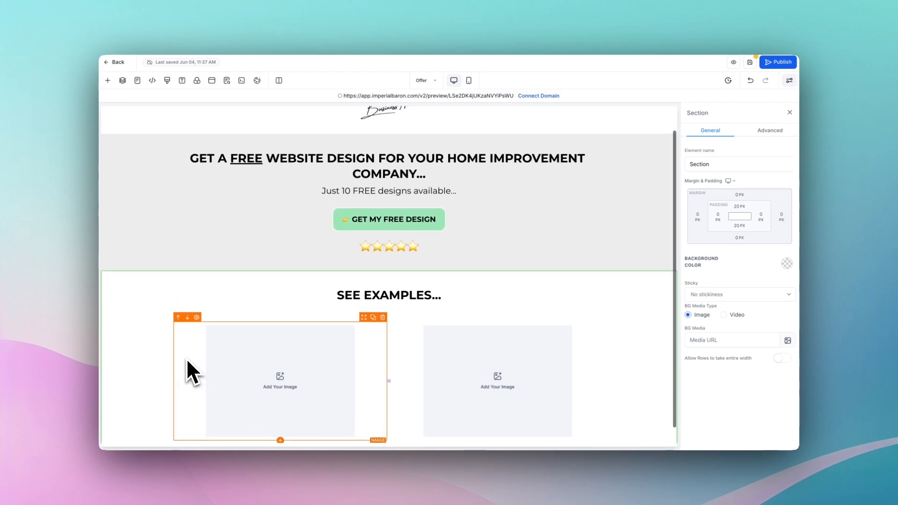
Add a one-column row below the image row and place a paragraph in it with a headline underneath.
scroll(188, 361, down, 1)
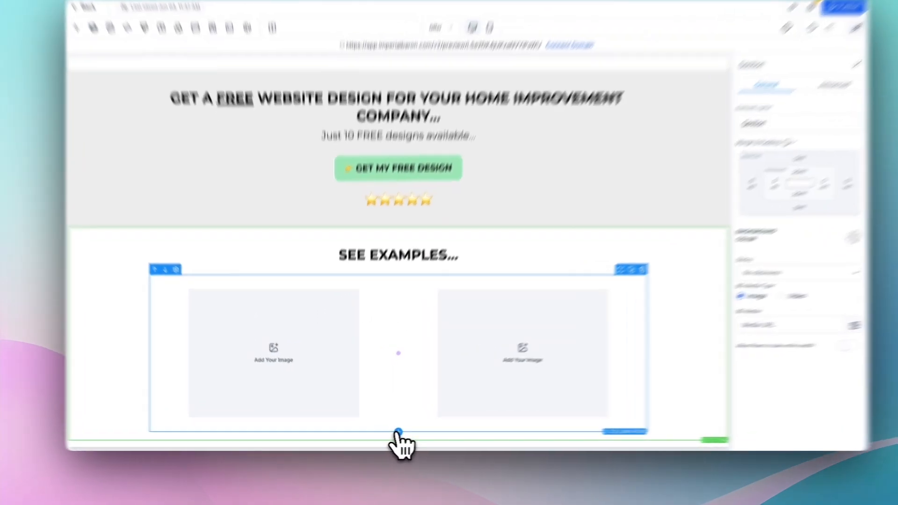
click(389, 433)
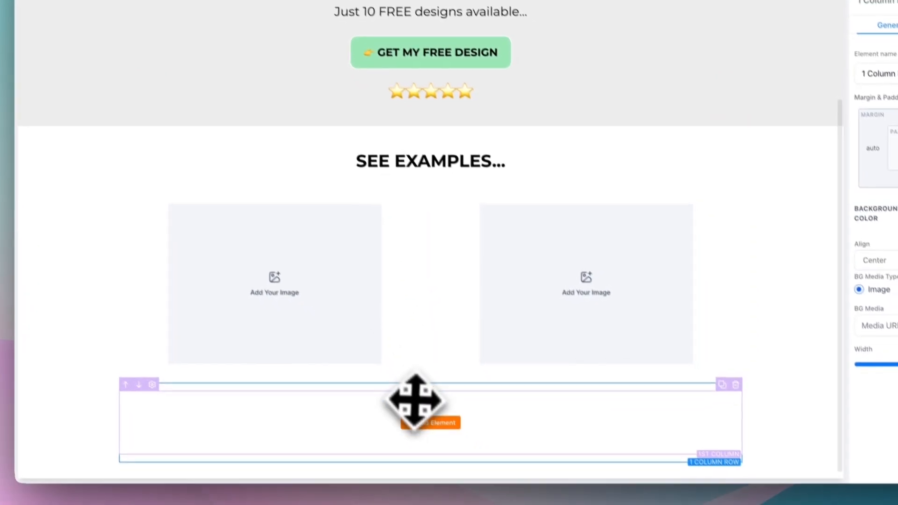
click(423, 416)
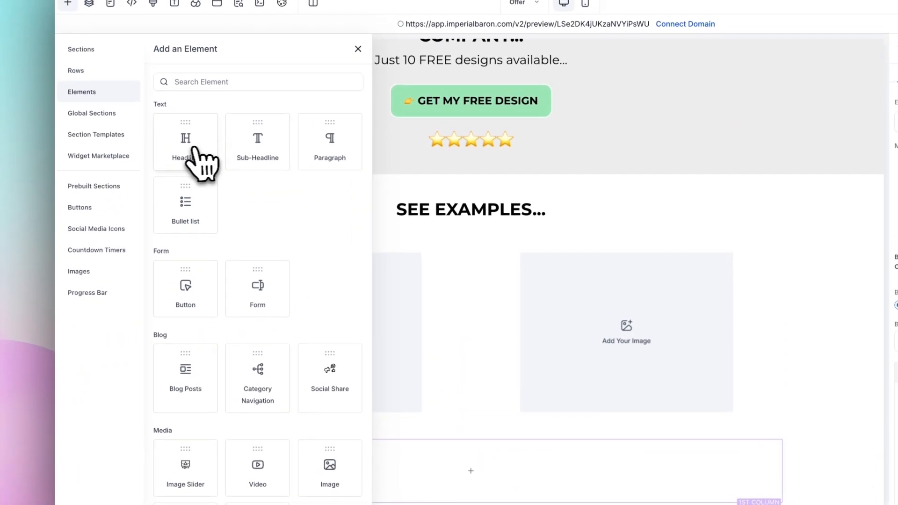
drag(320, 149, 416, 461)
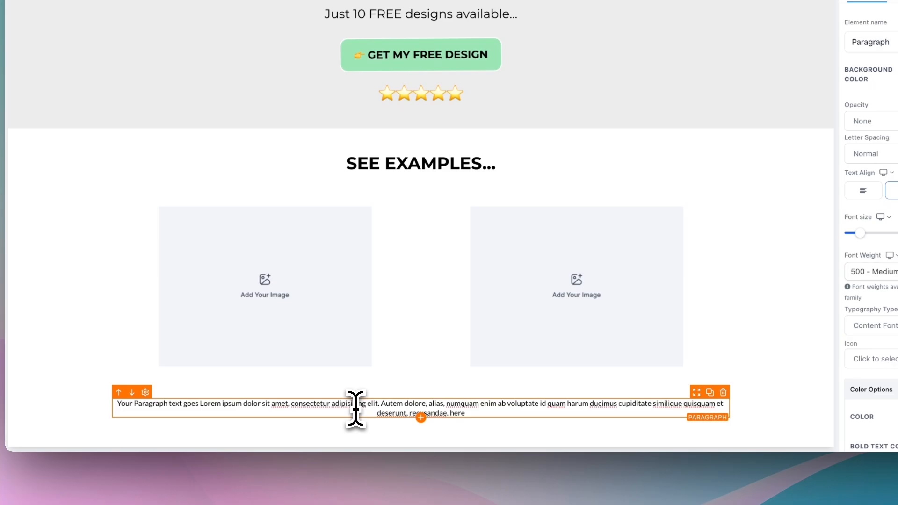
click(355, 408)
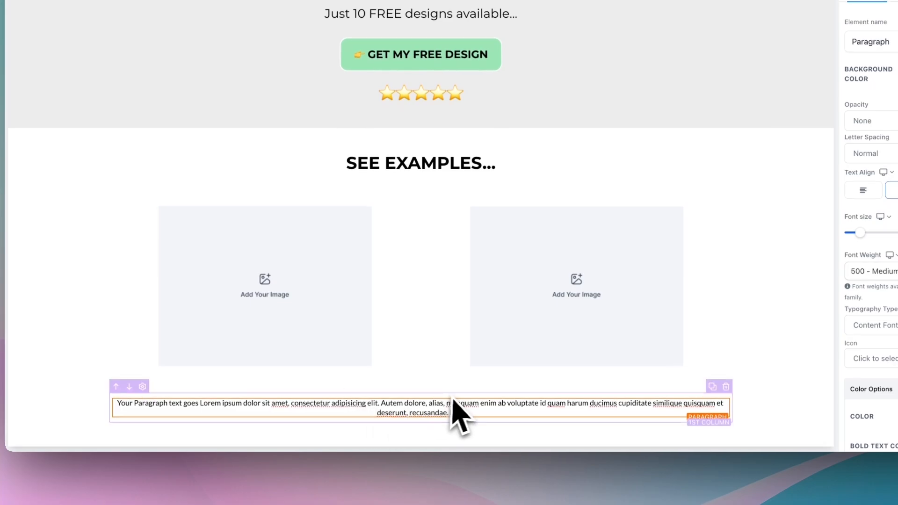
click(422, 417)
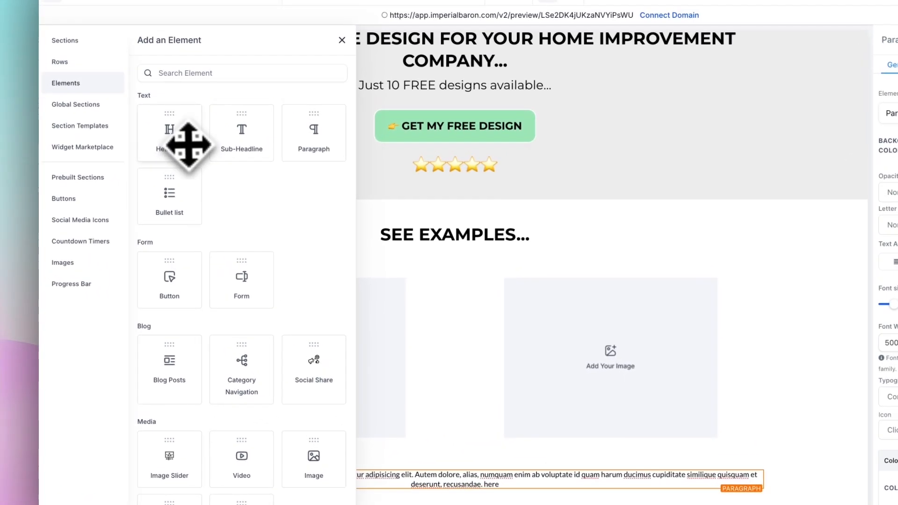
drag(184, 144, 435, 435)
triple_click(435, 435)
text(SEE EXAMPLES...)
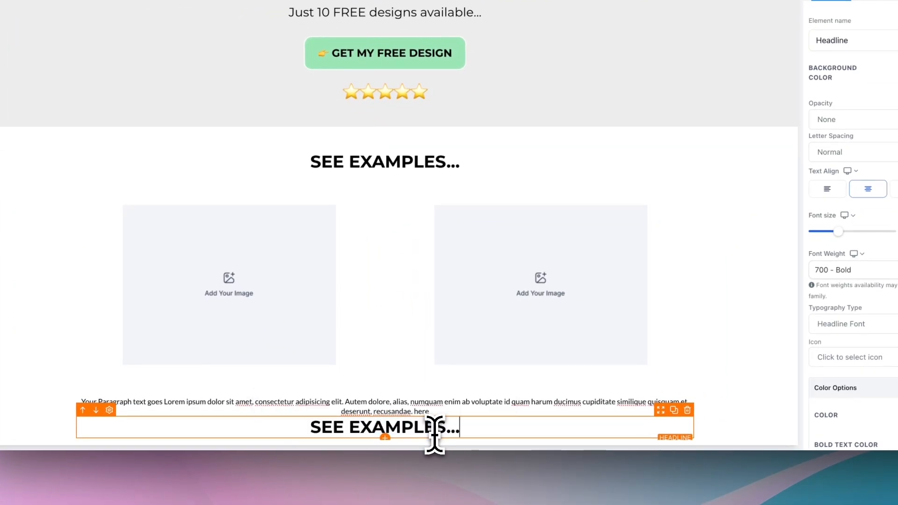
key(ctrl+z)
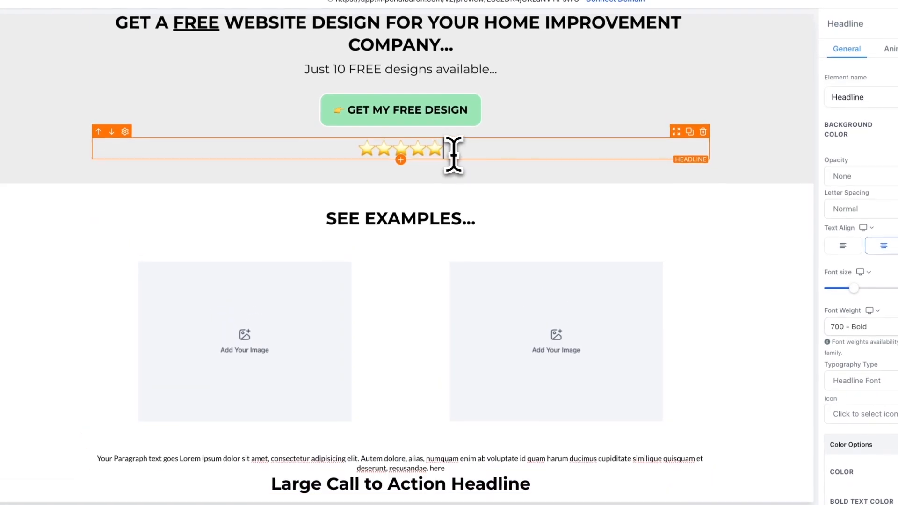
Copy the five star emojis from the hero section and replace the text of the headline below the paragraph with them.
drag(437, 98, 319, 98)
key(ctrl+c)
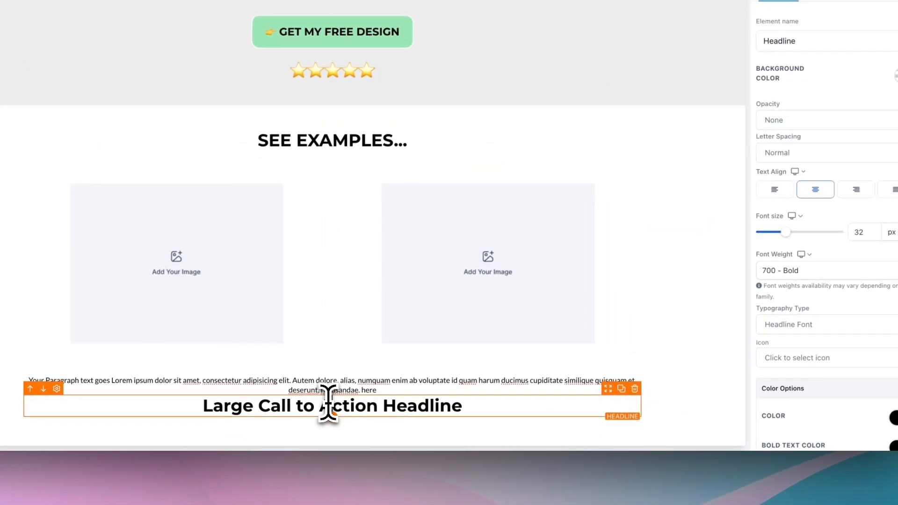
triple_click(396, 481)
key(ctrl+v)
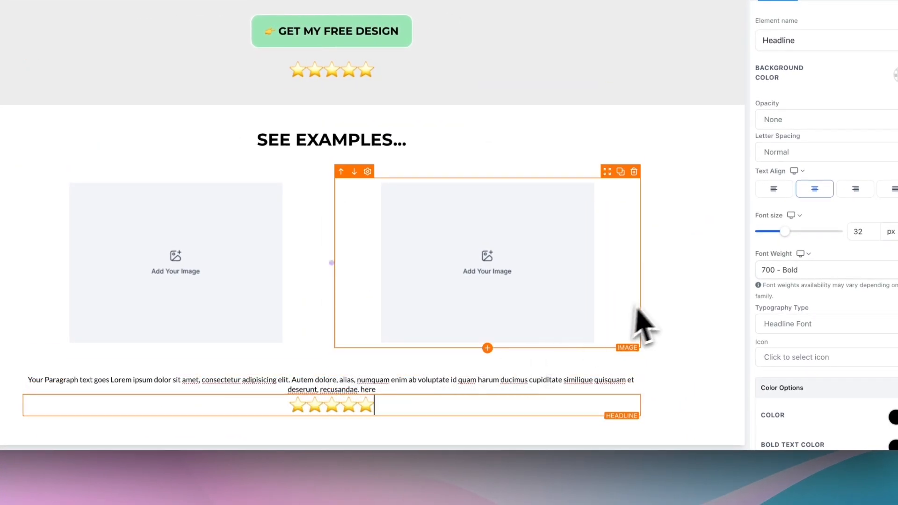
click(662, 316)
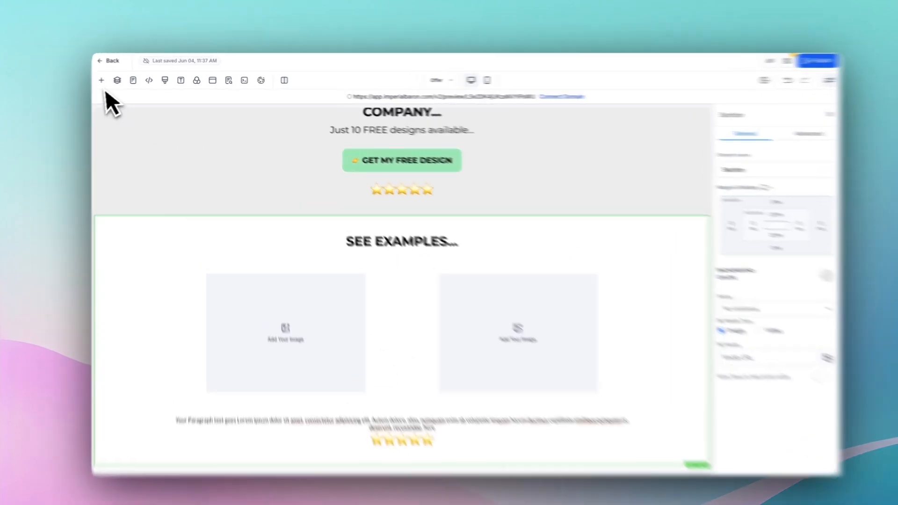
click(107, 80)
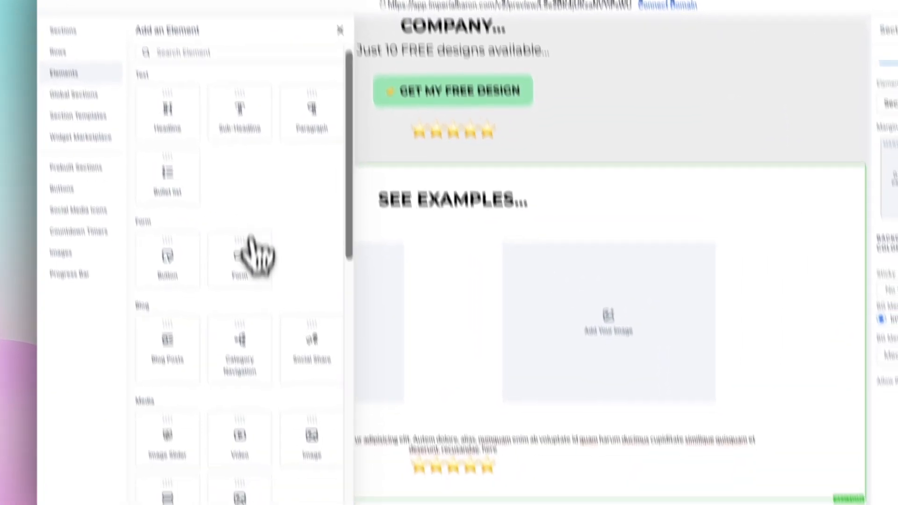
scroll(81, 365, down, 3)
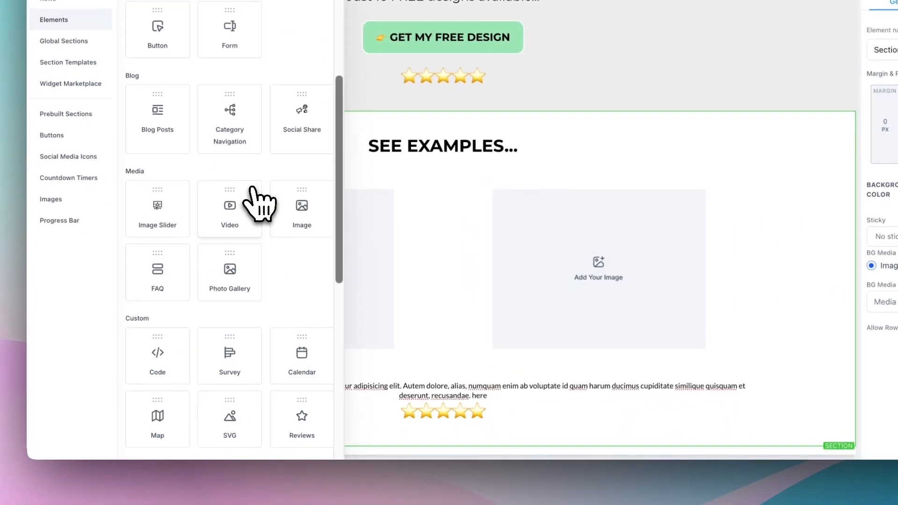
scroll(298, 271, down, 2)
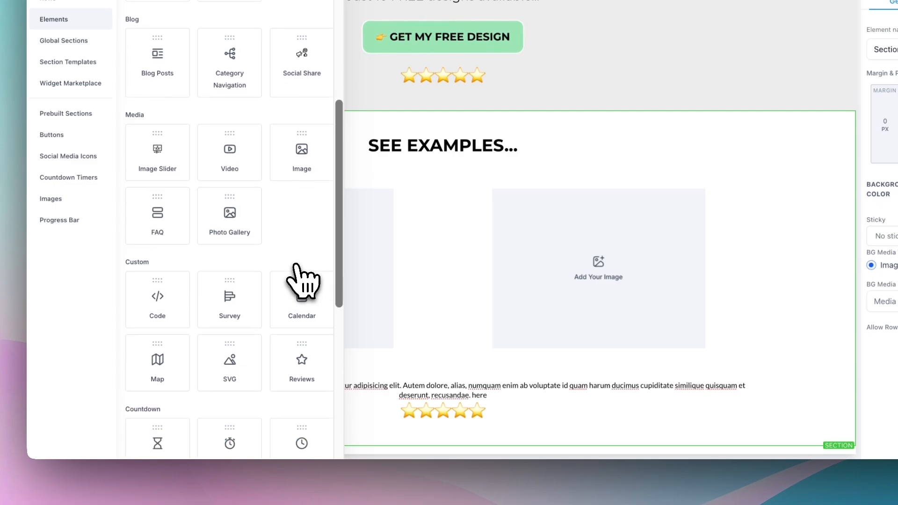
drag(303, 376, 453, 383)
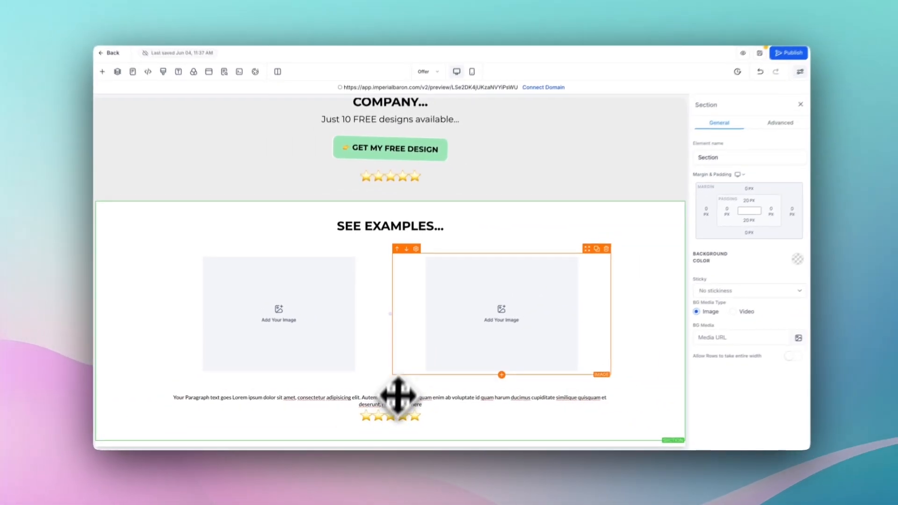
drag(397, 395, 390, 280)
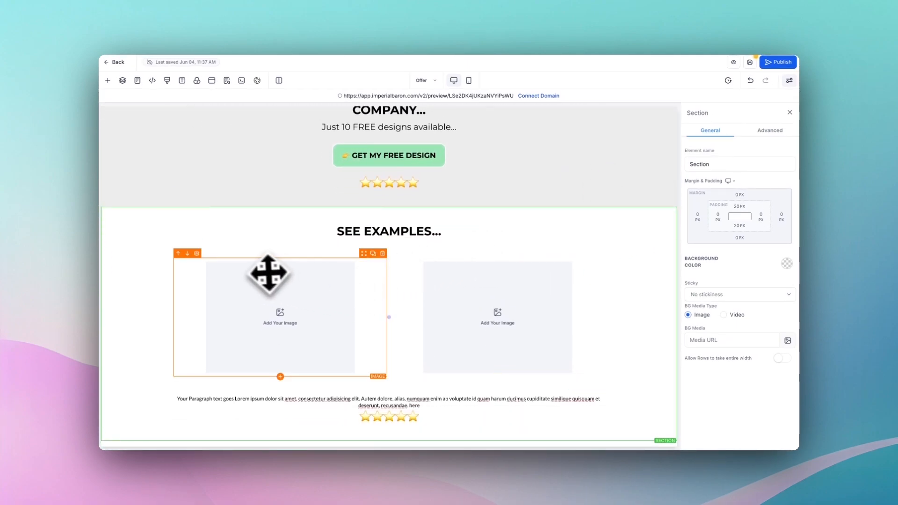
drag(269, 274, 618, 400)
Duplicate the grey hero section and move the copy below the examples section.
scroll(621, 396, up, 2)
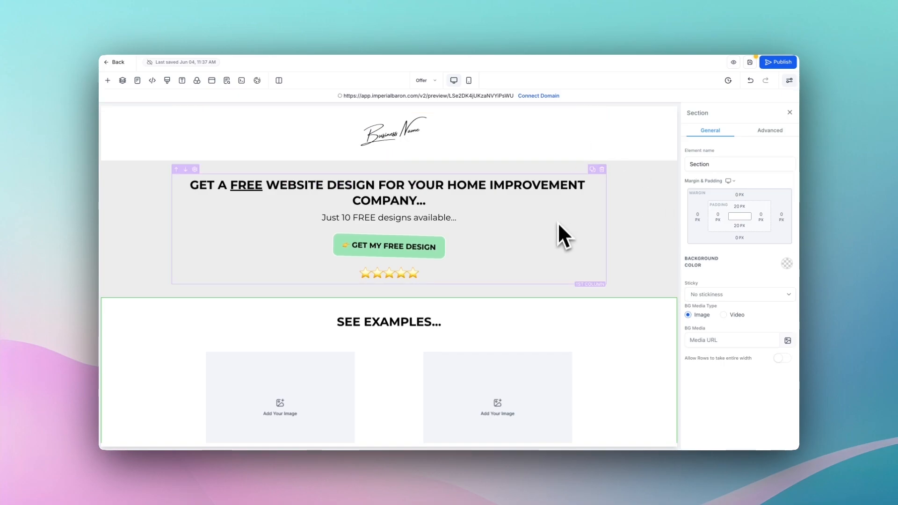
click(594, 183)
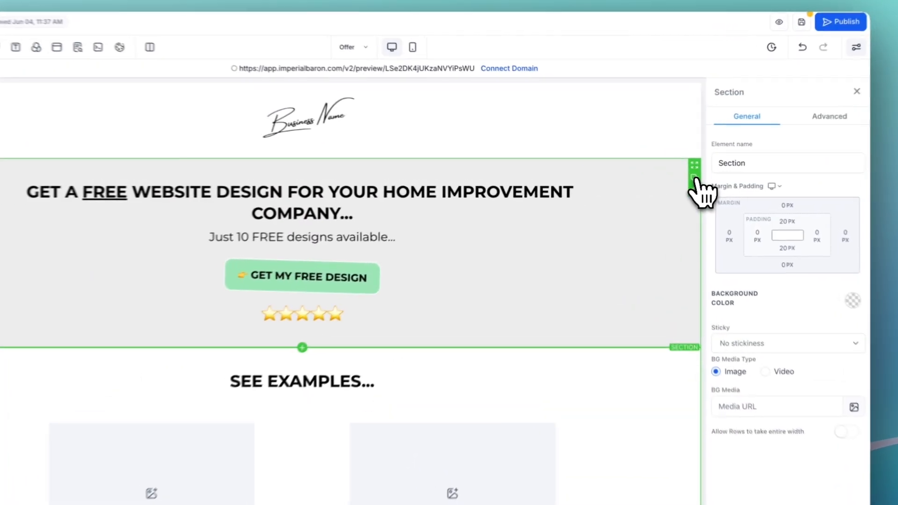
click(673, 175)
scroll(599, 241, down, 3)
scroll(311, 195, up, 2)
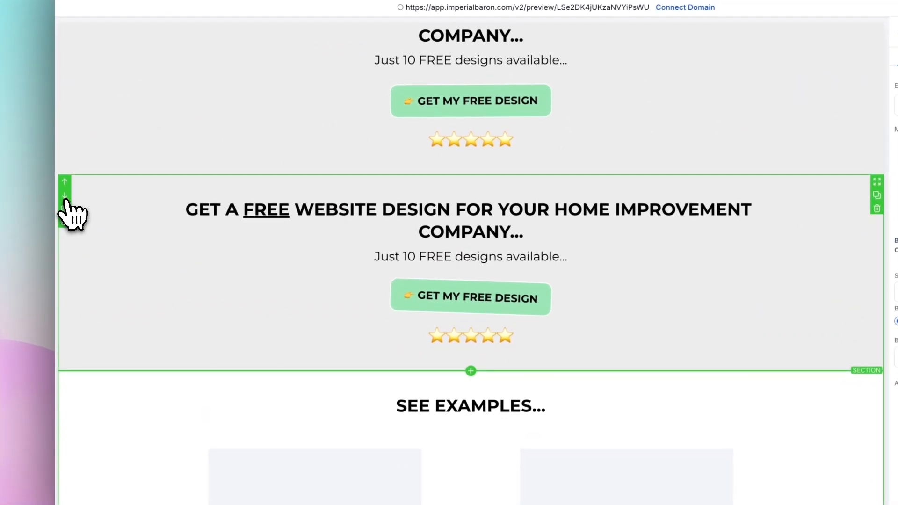
click(35, 263)
scroll(231, 290, down, 4)
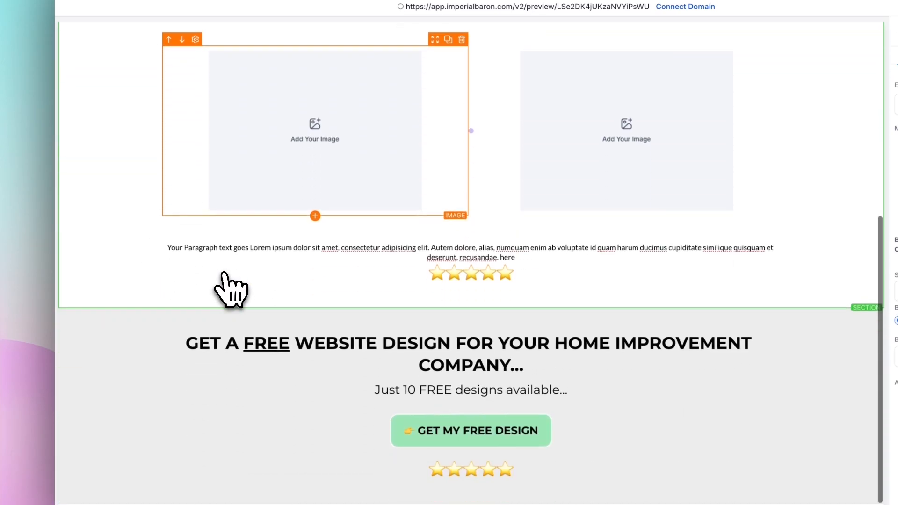
scroll(281, 311, up, 4)
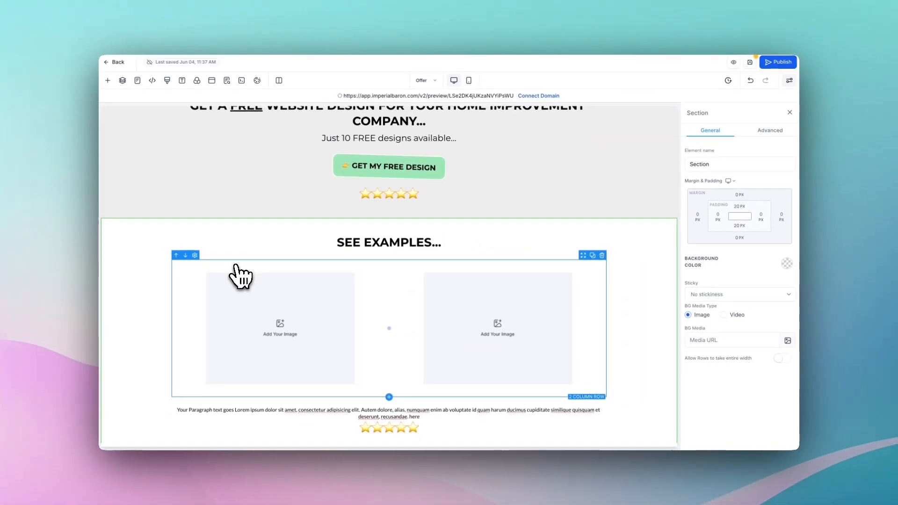
Add a two-column row to the copied grey section and move it above the row containing the call-to-action headline.
scroll(240, 276, down, 3)
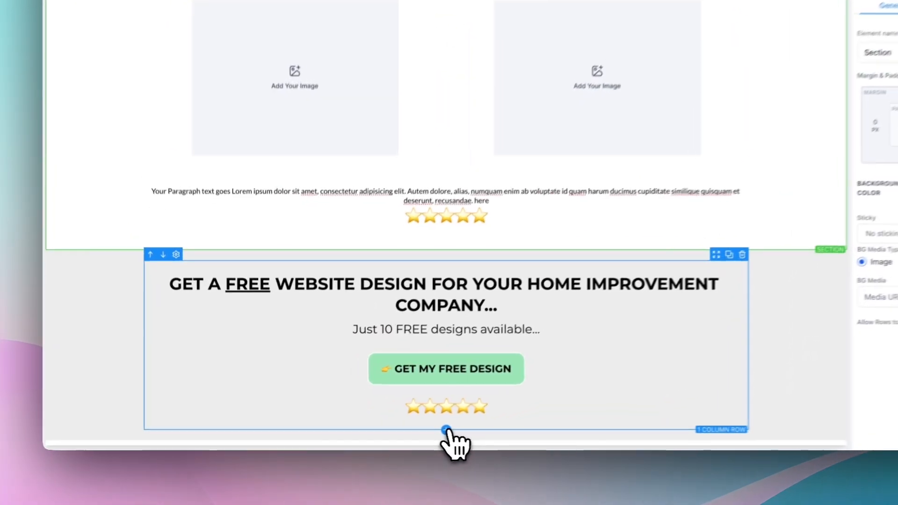
click(389, 435)
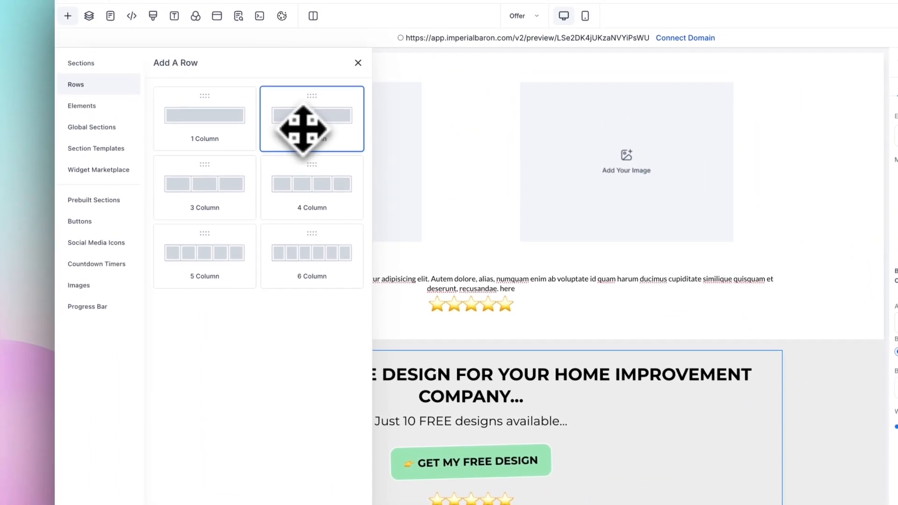
drag(303, 129, 208, 370)
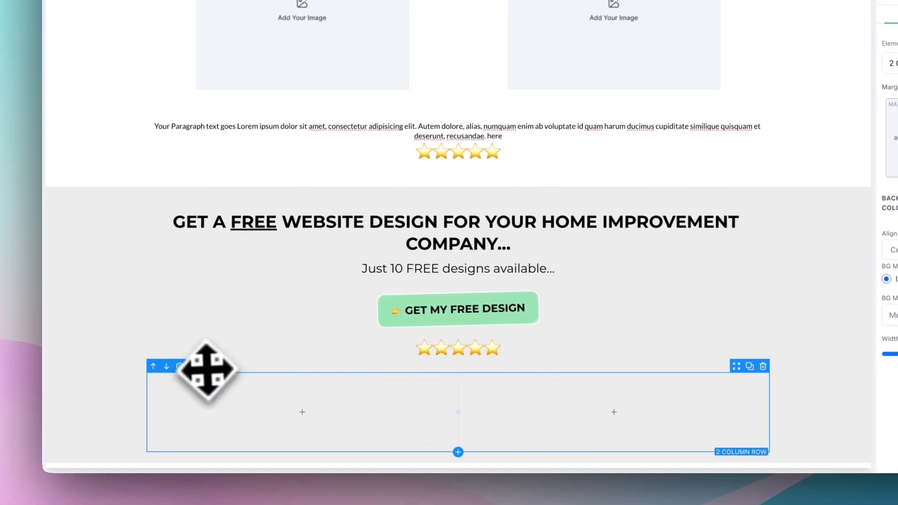
click(154, 366)
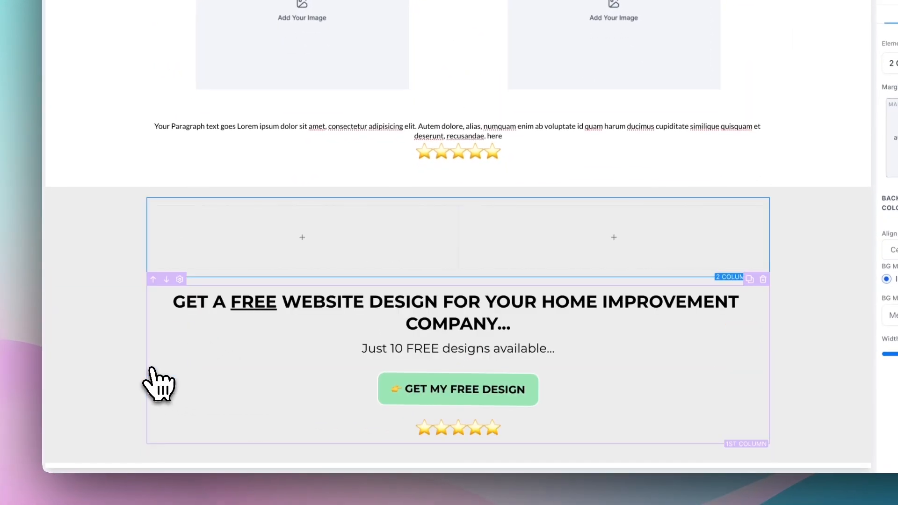
Place an image in the new row's first column and a sub-headline reading "👋 Hey, I'm X, website designer at Business Name" in the second.
click(313, 240)
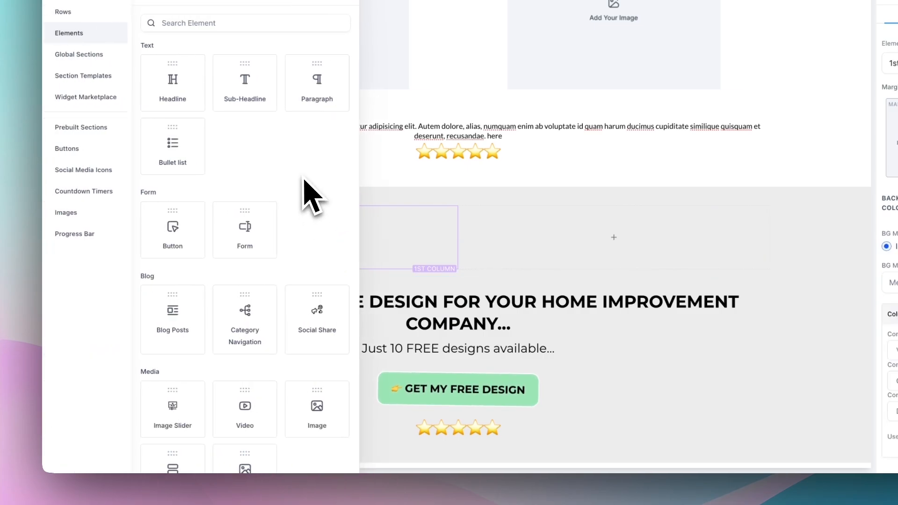
click(316, 412)
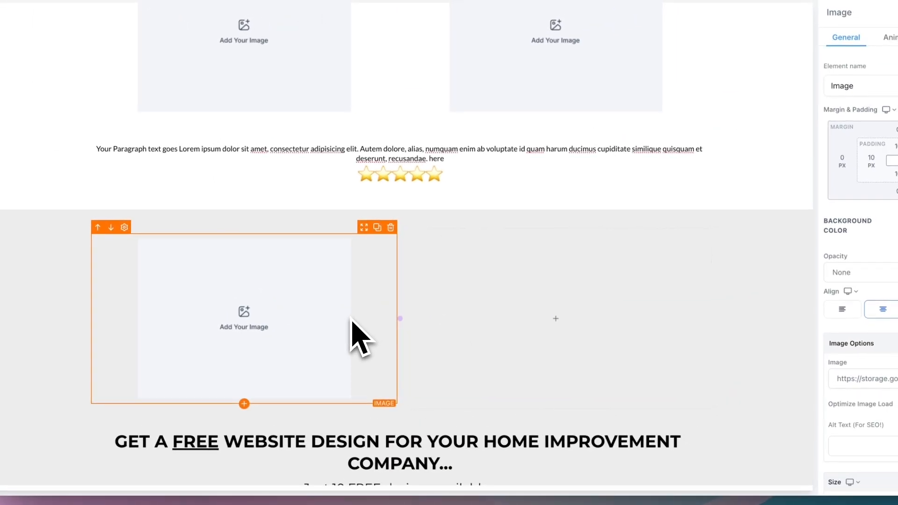
click(505, 240)
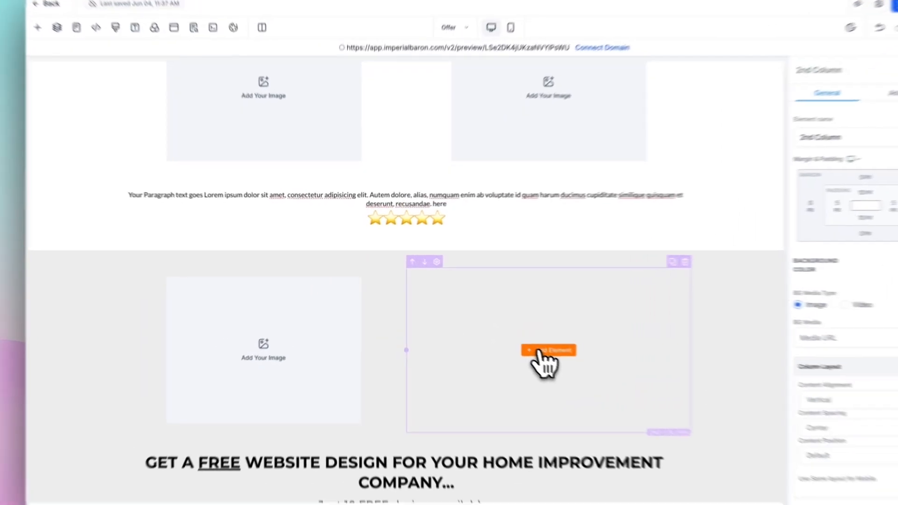
click(493, 326)
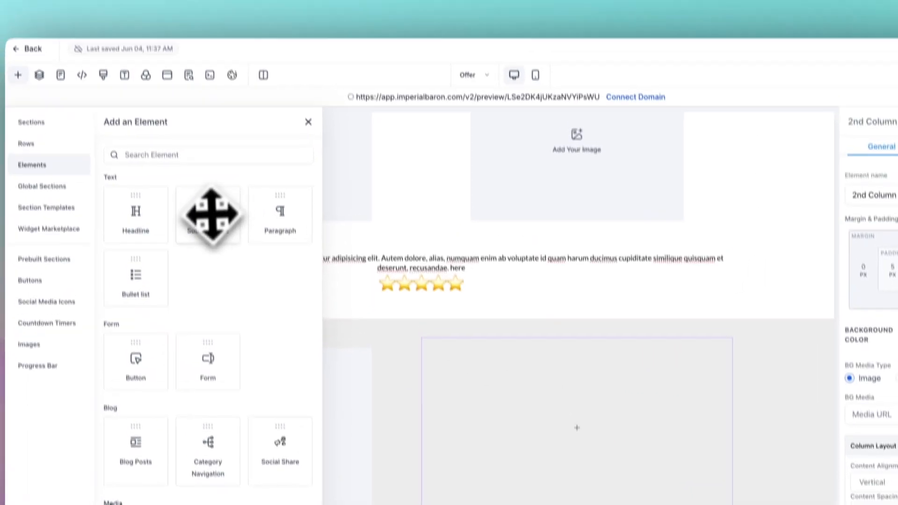
drag(199, 143, 627, 280)
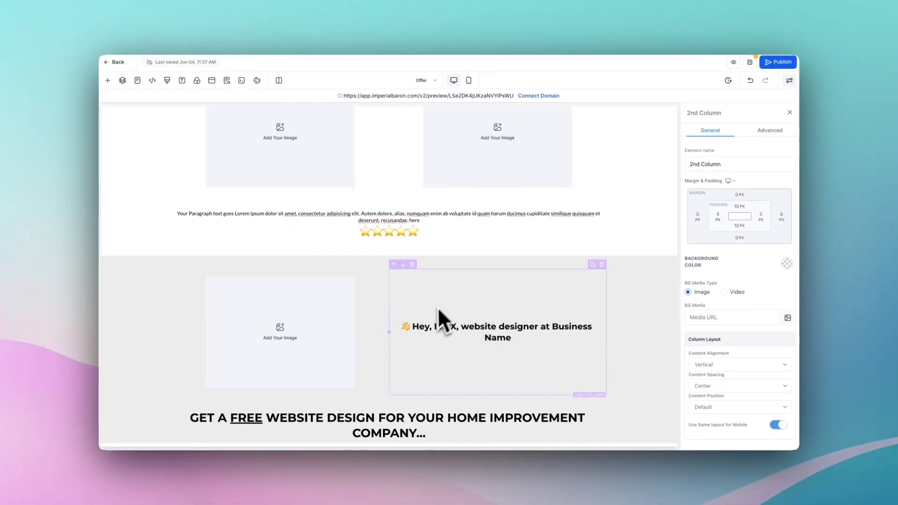
Add a paragraph below the sub-headline with the "My goal is to make sure you don't overpay for a new website!" text and the affordable-websites pitch.
scroll(454, 299, down, 1)
scroll(622, 256, up, 1)
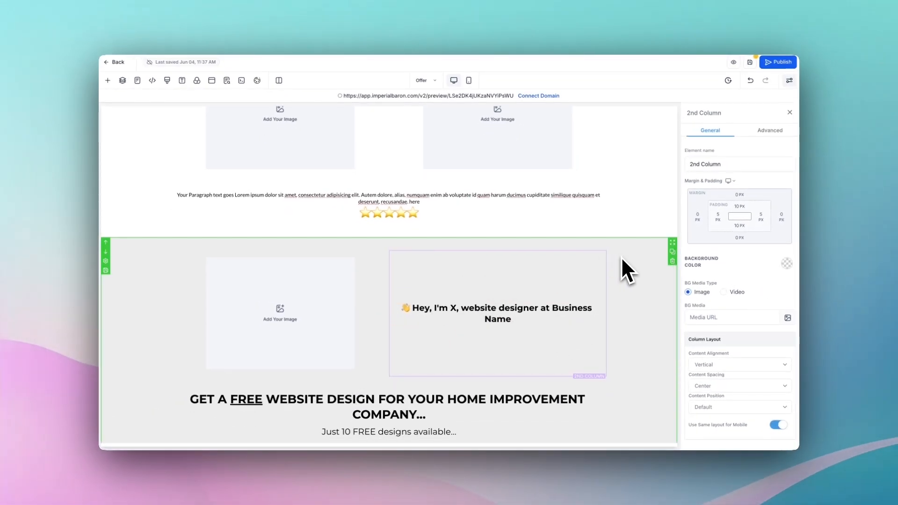
scroll(621, 257, down, 1)
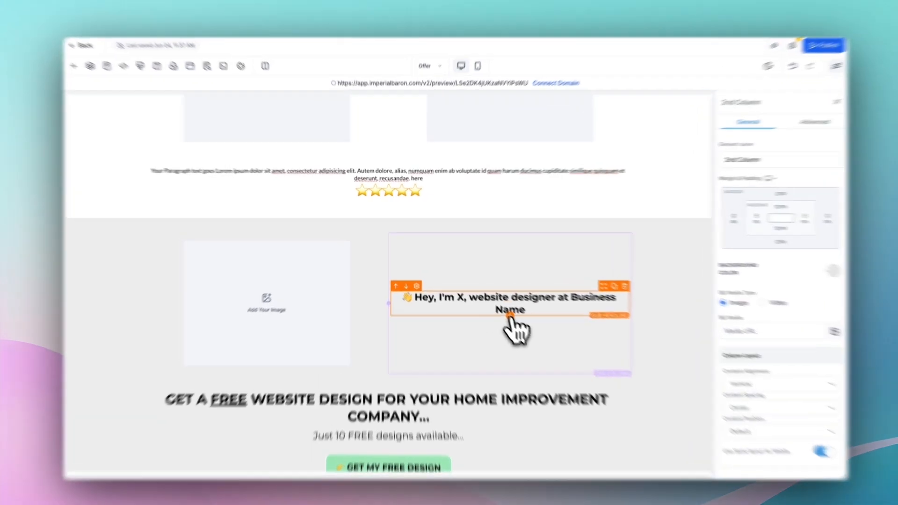
click(498, 304)
click(197, 178)
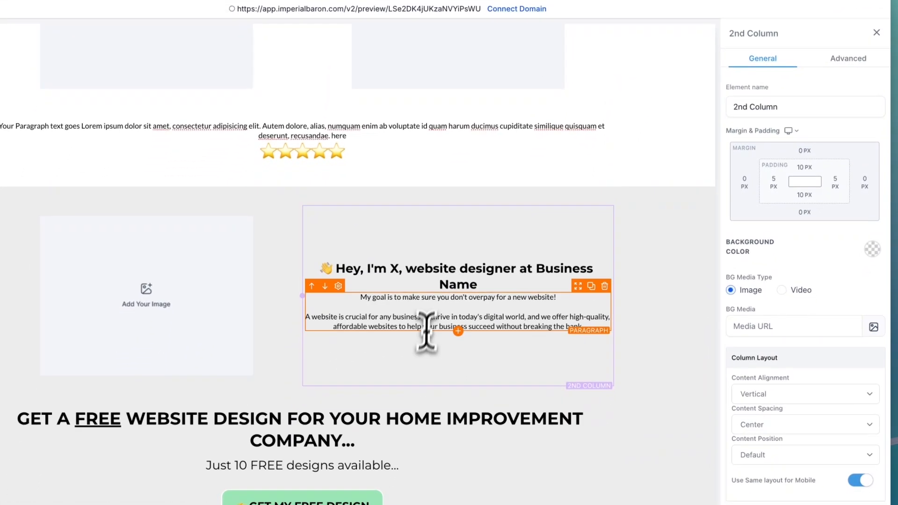
Keep the introduction paragraph centre-aligned and set its font size to 18 px.
click(515, 353)
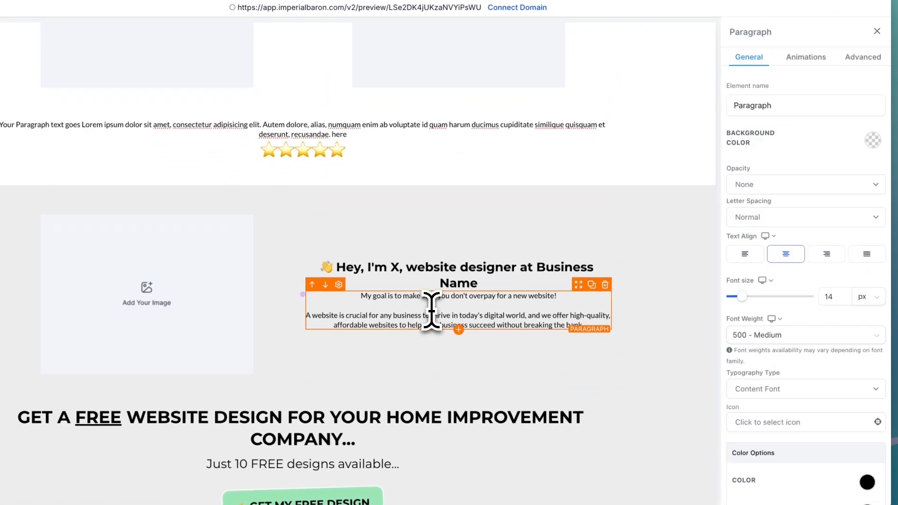
click(861, 257)
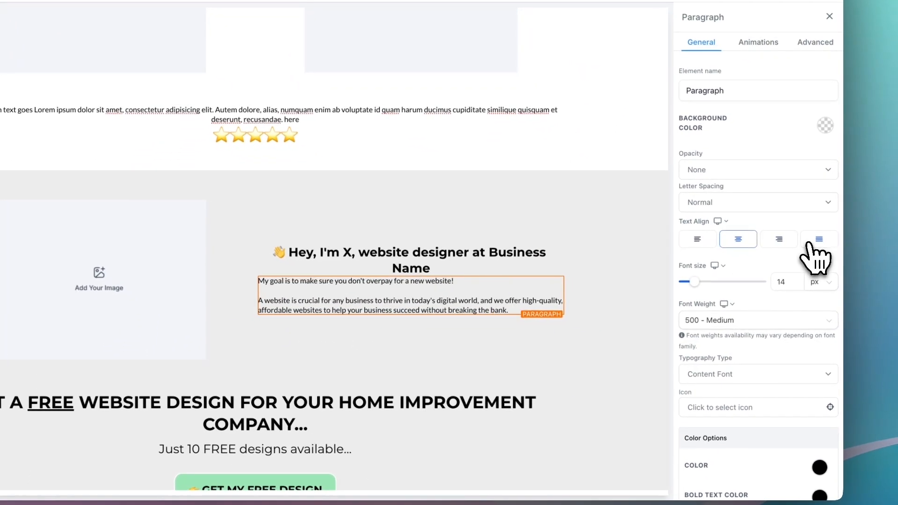
click(738, 239)
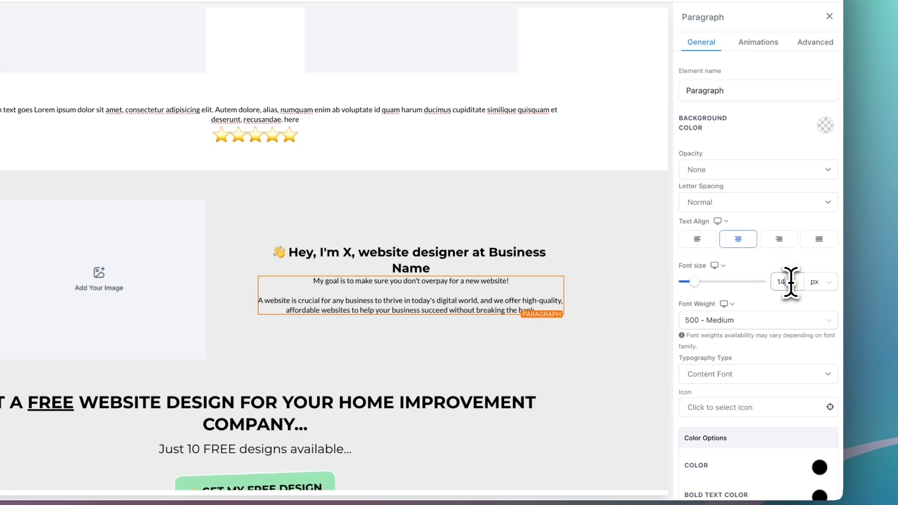
text(18)
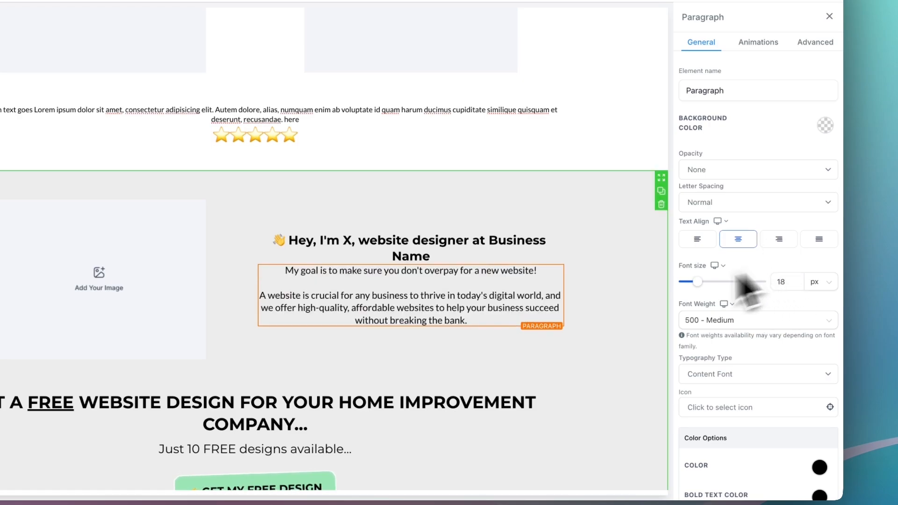
click(627, 323)
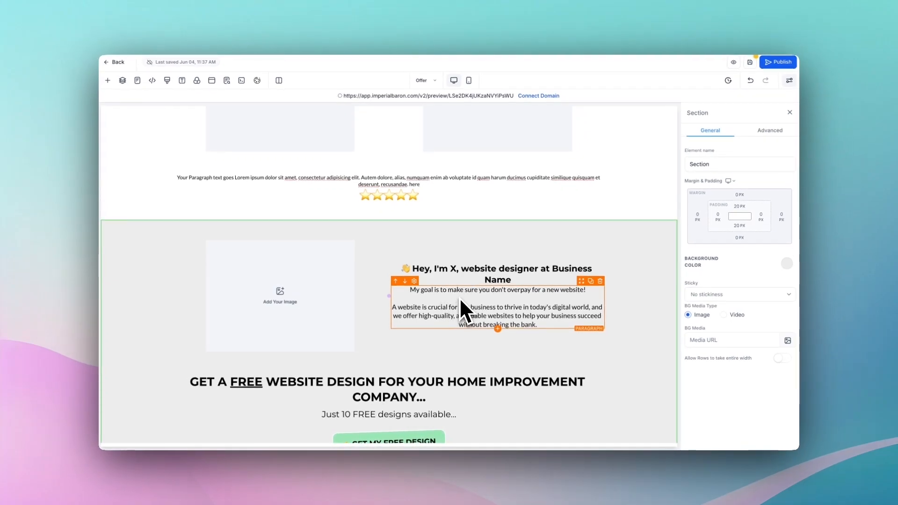
Set the bottom margin of the "Hey, I'm X..." sub-headline to 20 px.
scroll(459, 297, down, 1)
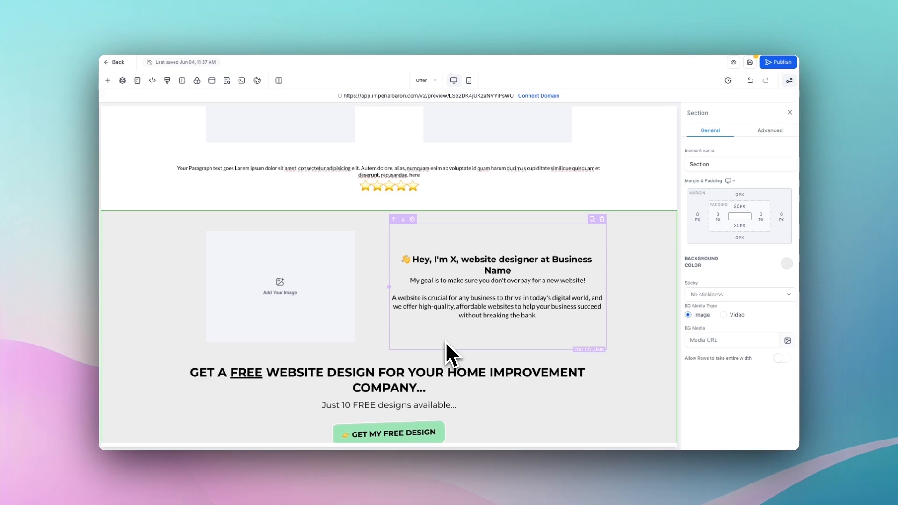
scroll(446, 341, down, 1)
click(509, 259)
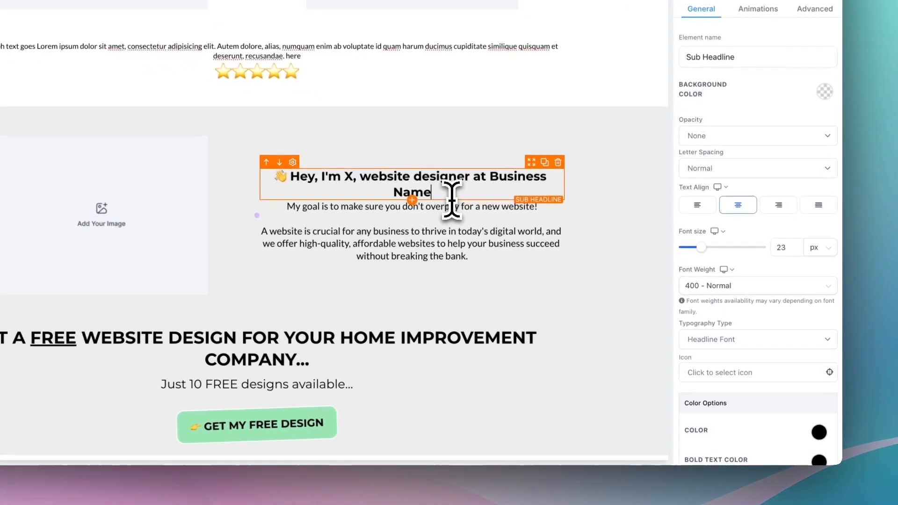
scroll(758, 283, down, 5)
scroll(756, 295, down, 3)
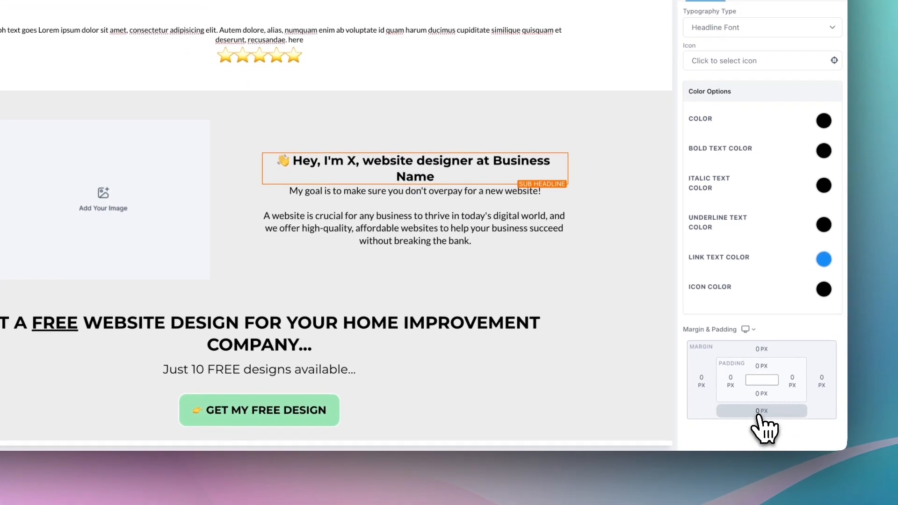
click(759, 411)
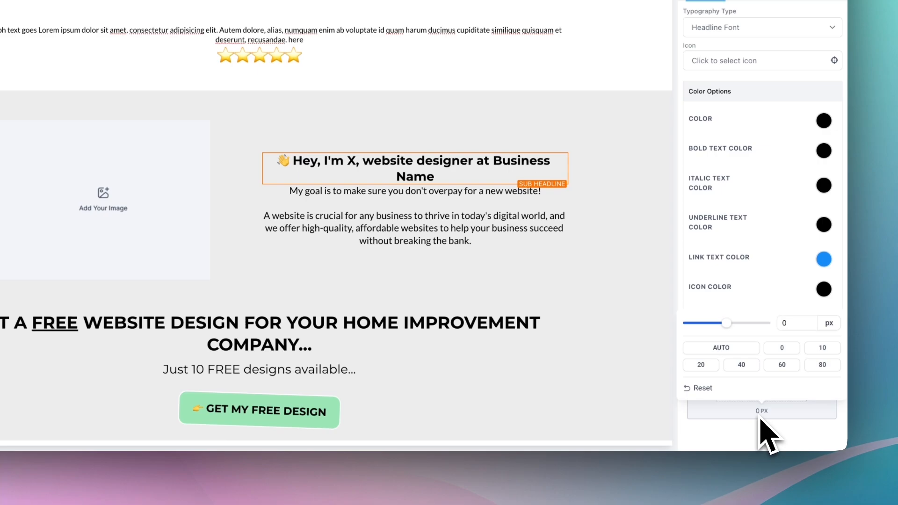
click(741, 364)
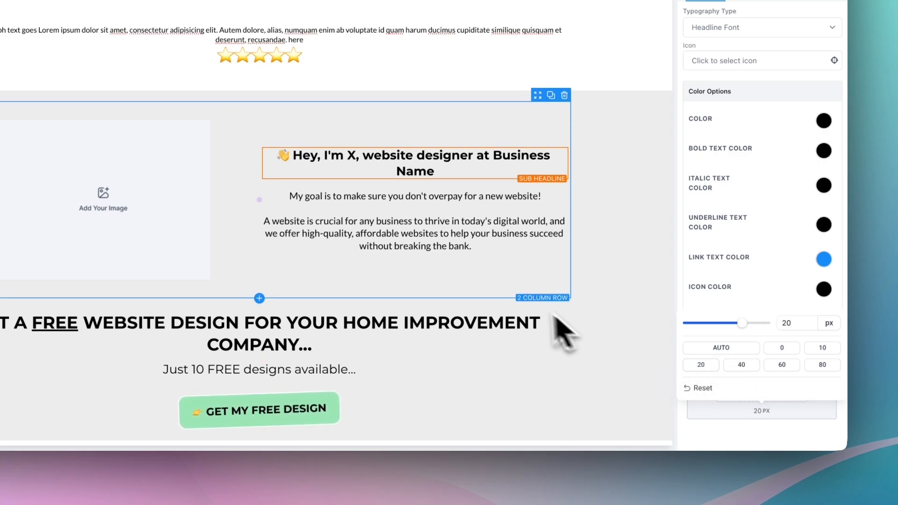
click(602, 274)
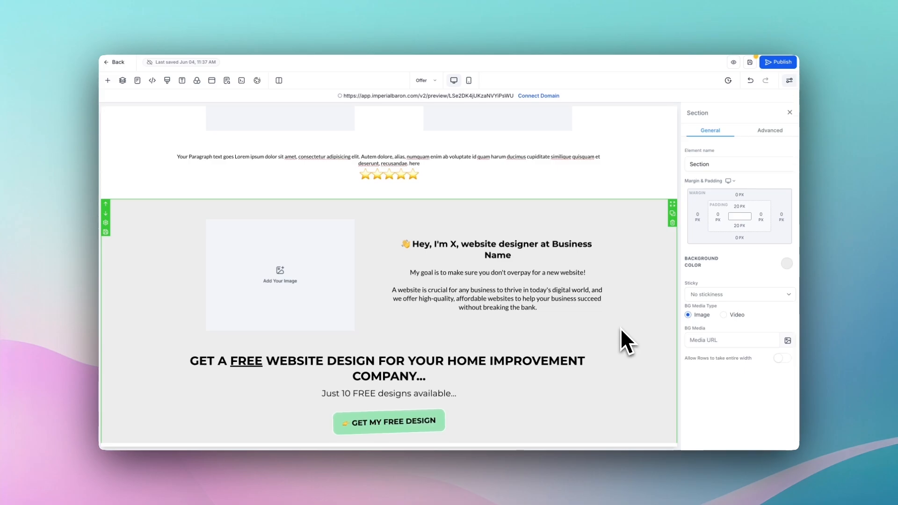
Review the page layout from the logo header through the hero and examples sections to the repeated call to action.
scroll(621, 328, up, 6)
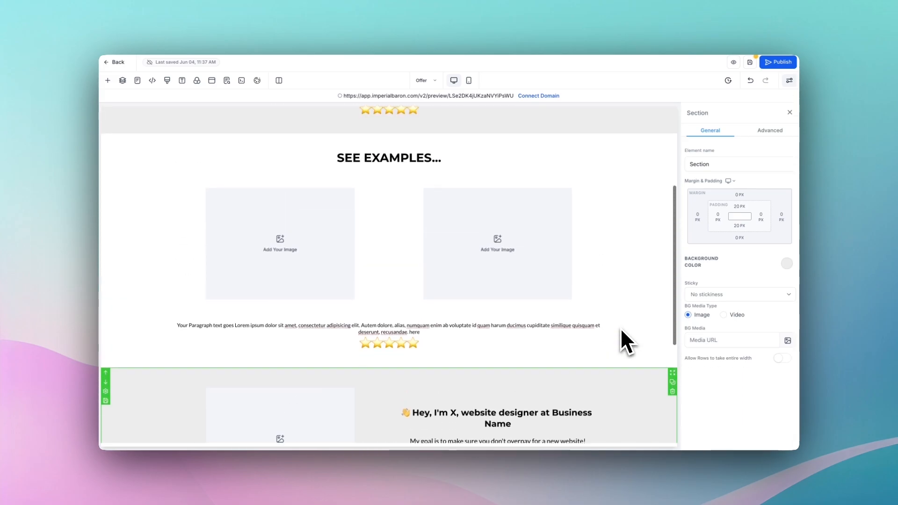
scroll(621, 327, down, 7)
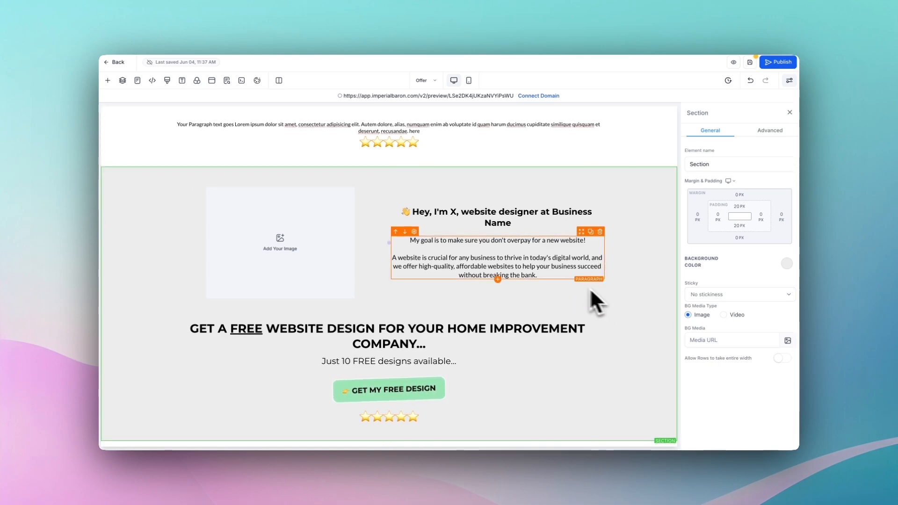
click(603, 295)
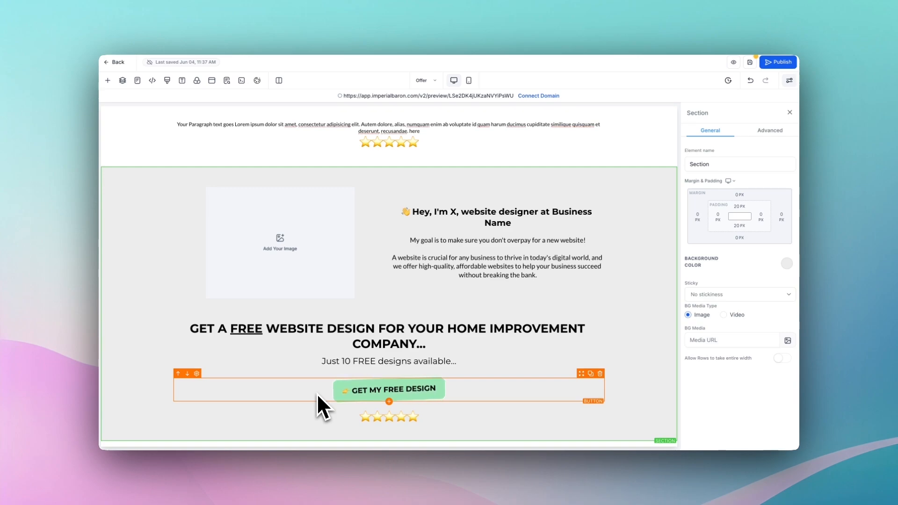
scroll(316, 387, up, 15)
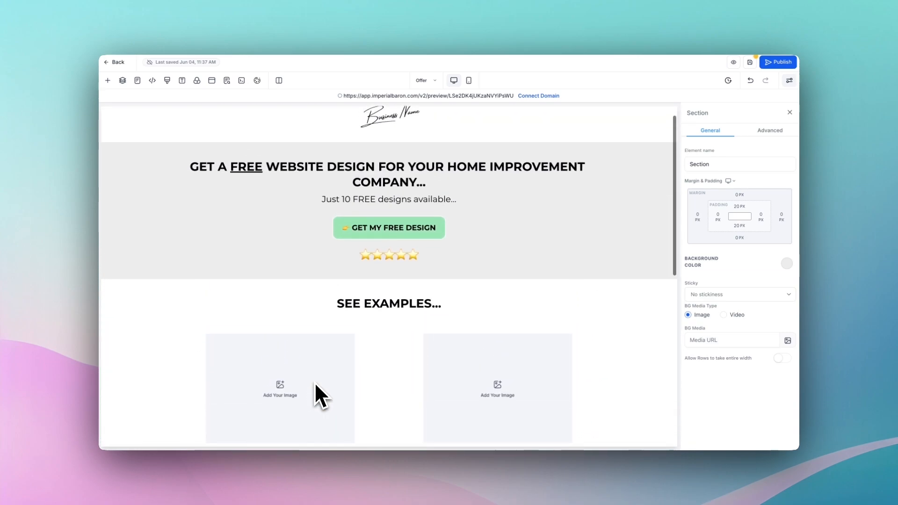
scroll(314, 381, up, 1)
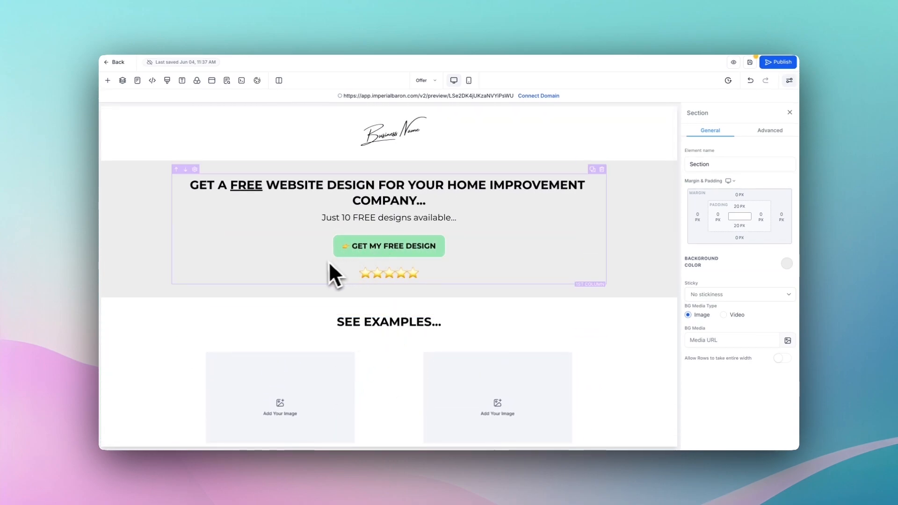
scroll(287, 287, down, 1)
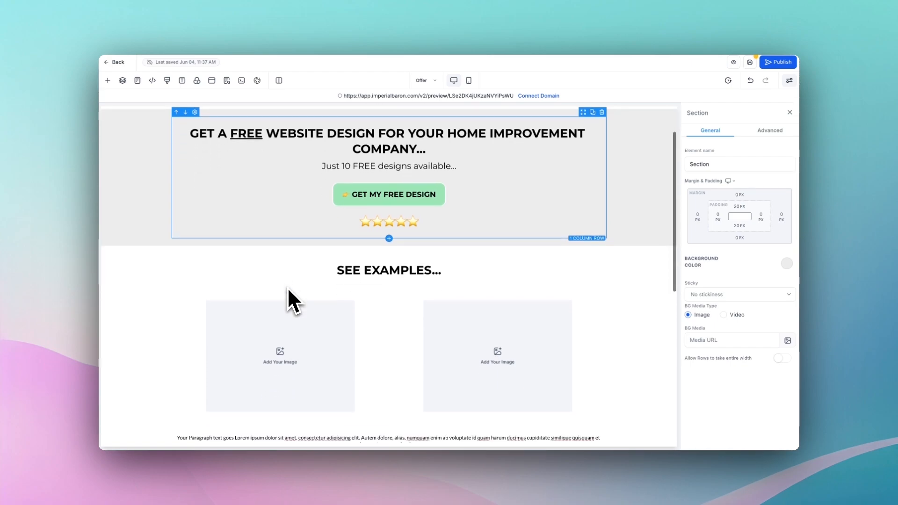
scroll(288, 290, down, 6)
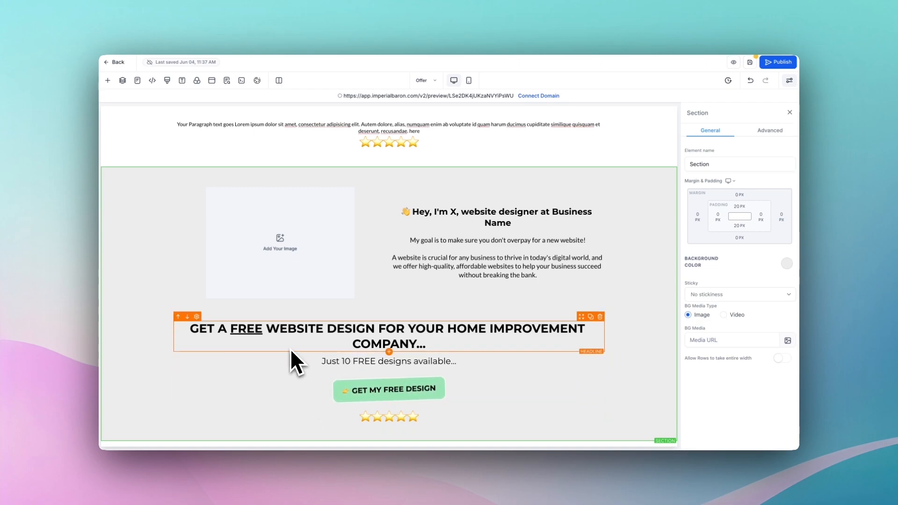
scroll(305, 309, up, 3)
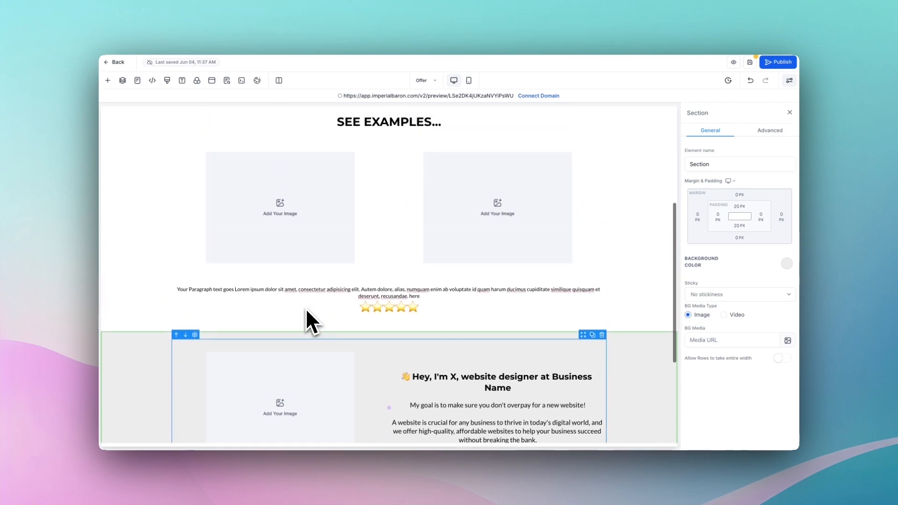
scroll(305, 308, up, 3)
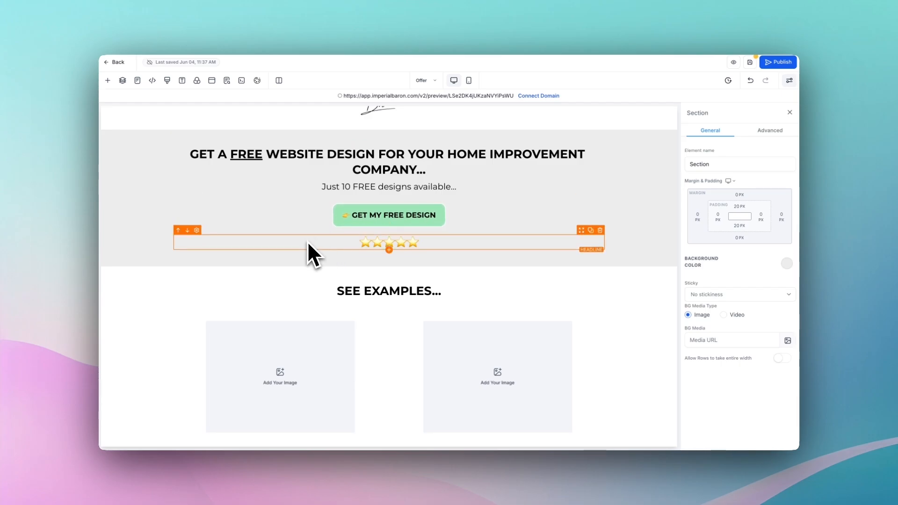
Add a full-width section below the grey call-to-action section at the end of the page.
scroll(307, 240, down, 6)
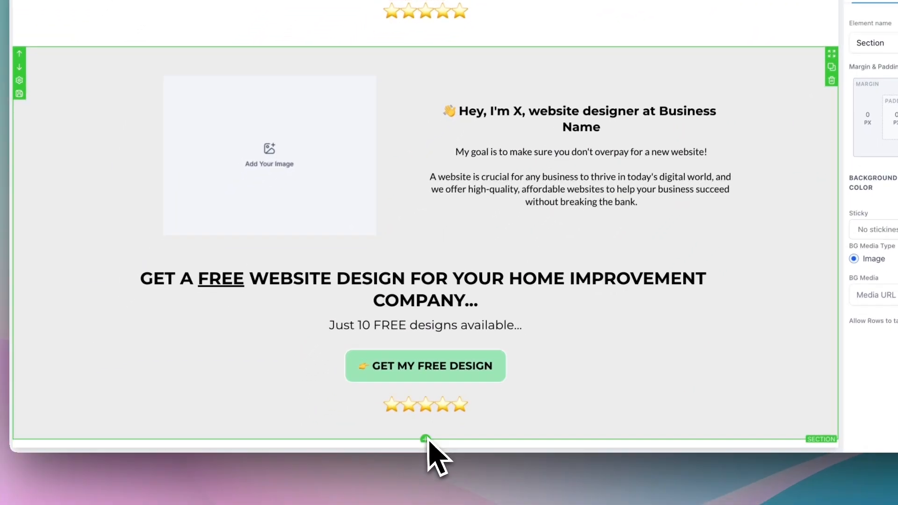
click(369, 501)
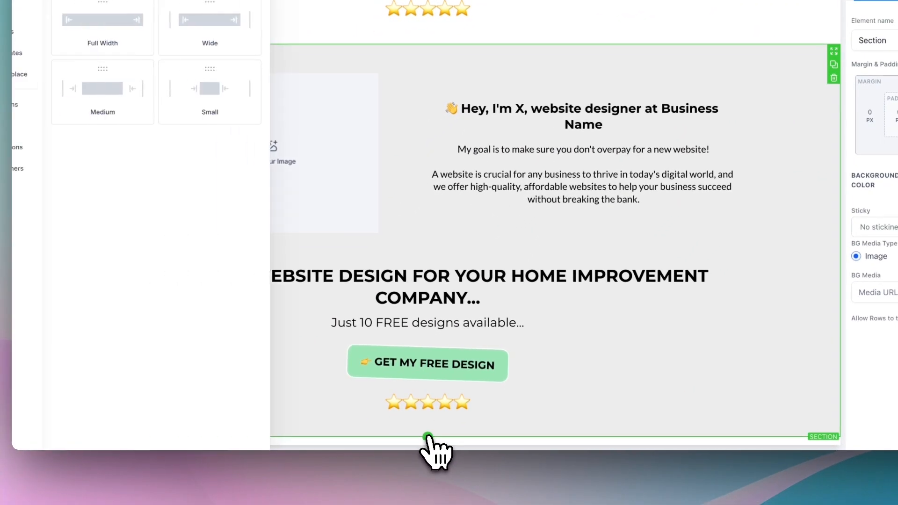
click(102, 21)
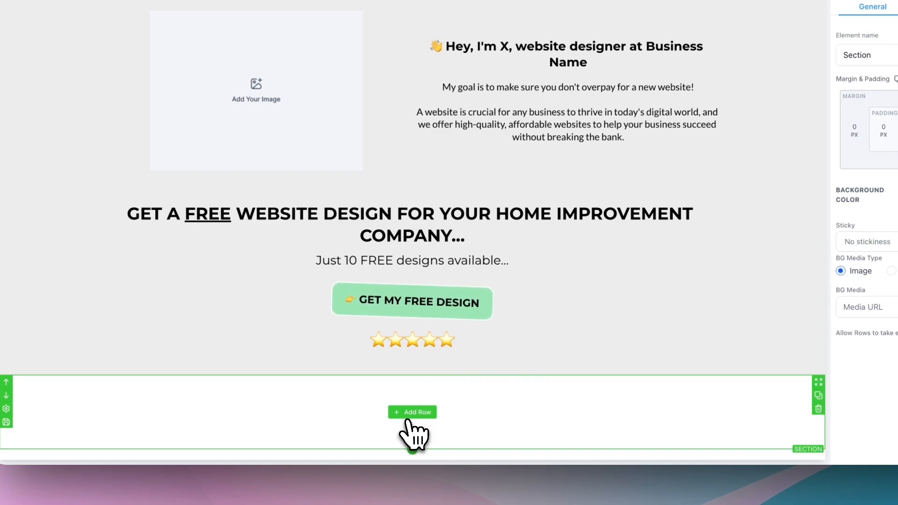
Add a one-column row to the new section with a headline reading "WHAT YOU GET...".
click(409, 416)
click(196, 127)
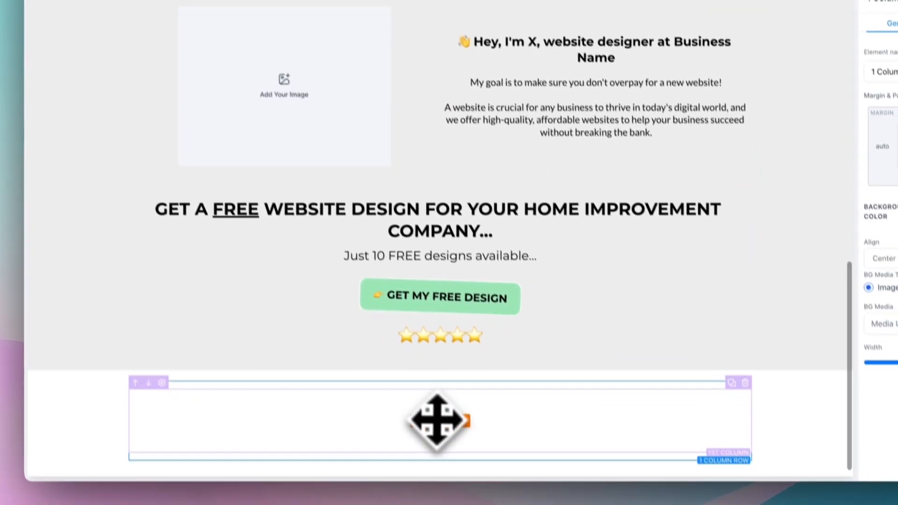
click(437, 421)
click(181, 141)
click(547, 414)
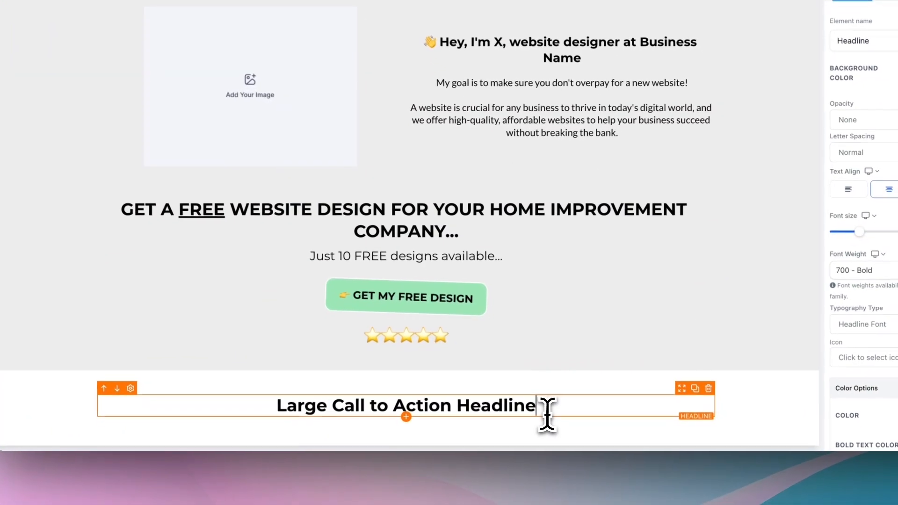
drag(547, 415, 225, 396)
text(WHAT YOU GET...)
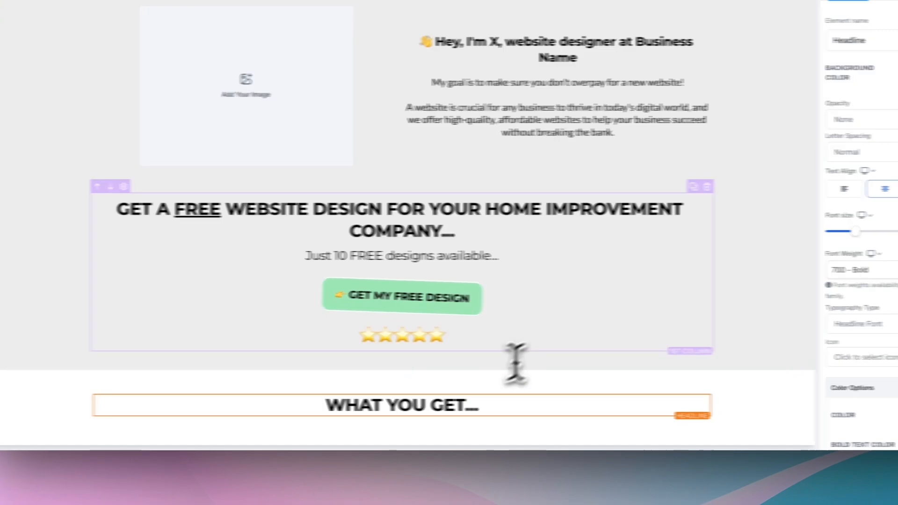
click(755, 417)
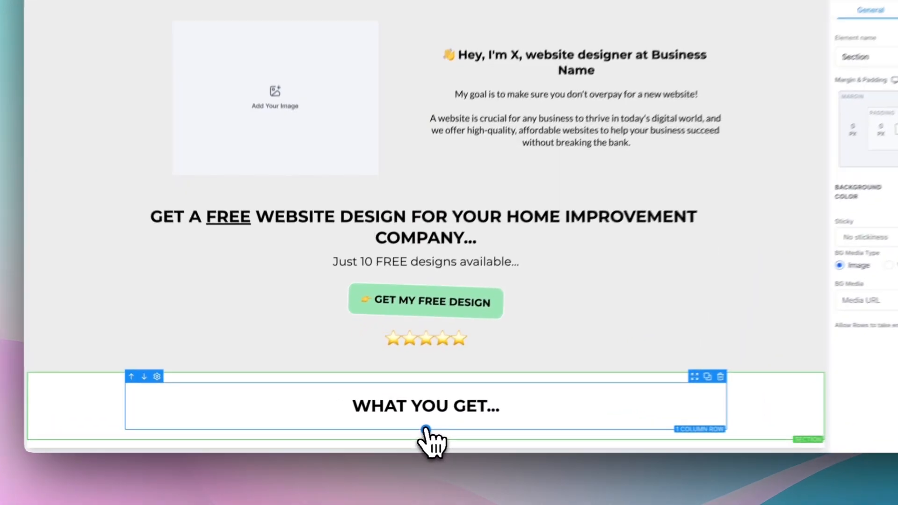
Try a FAQ element of the Separated type below the "WHAT YOU GET..." headline, then delete it.
click(389, 433)
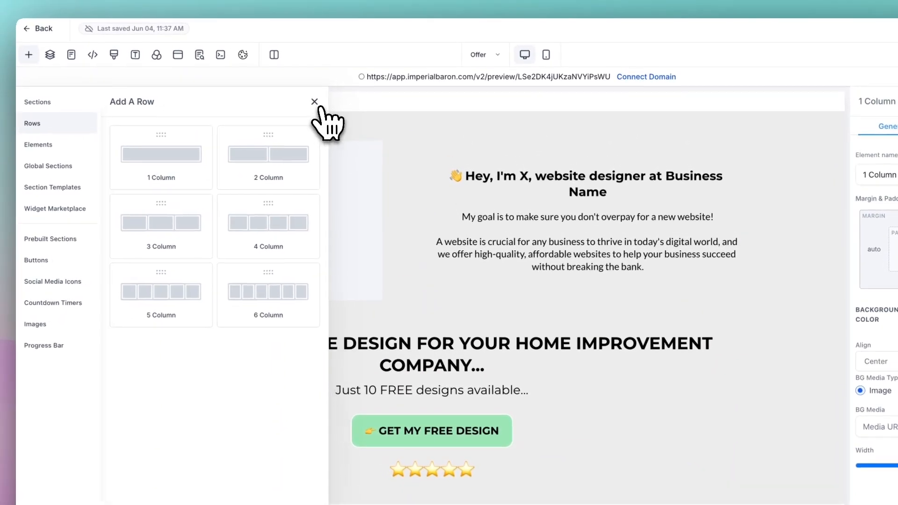
click(315, 102)
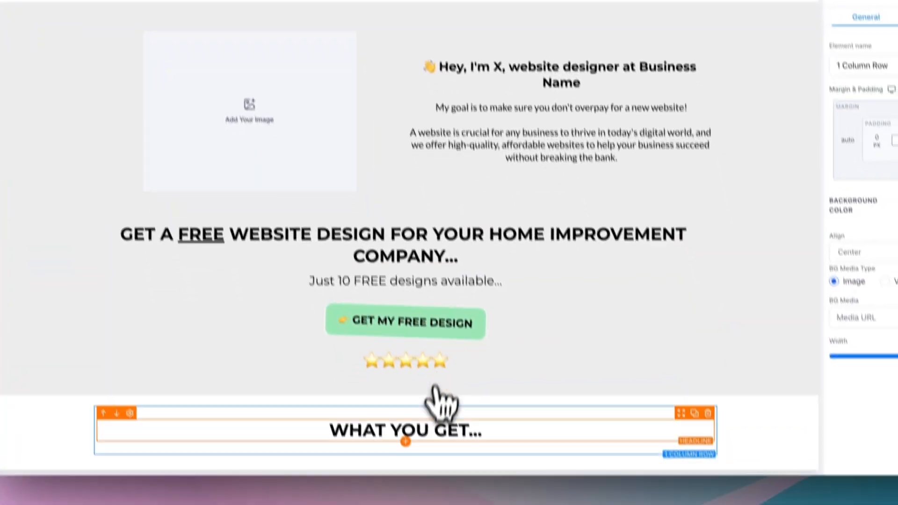
click(407, 375)
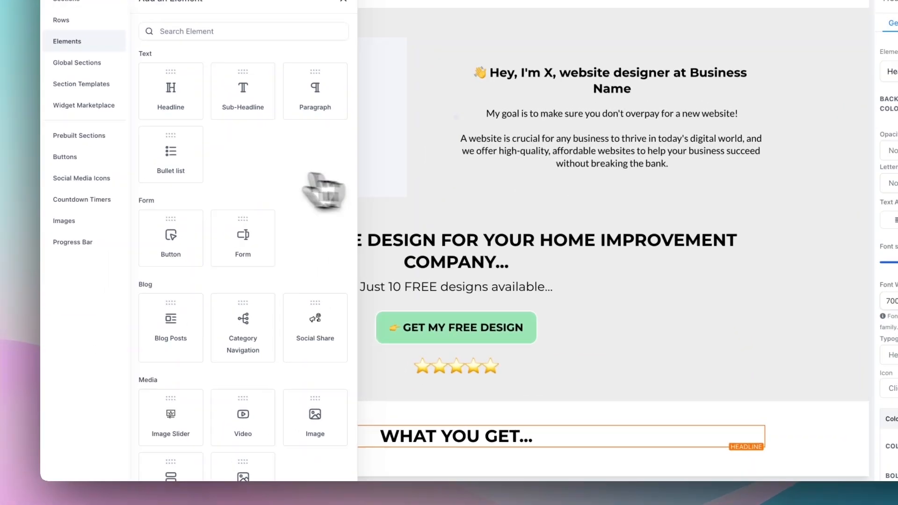
scroll(287, 241, down, 5)
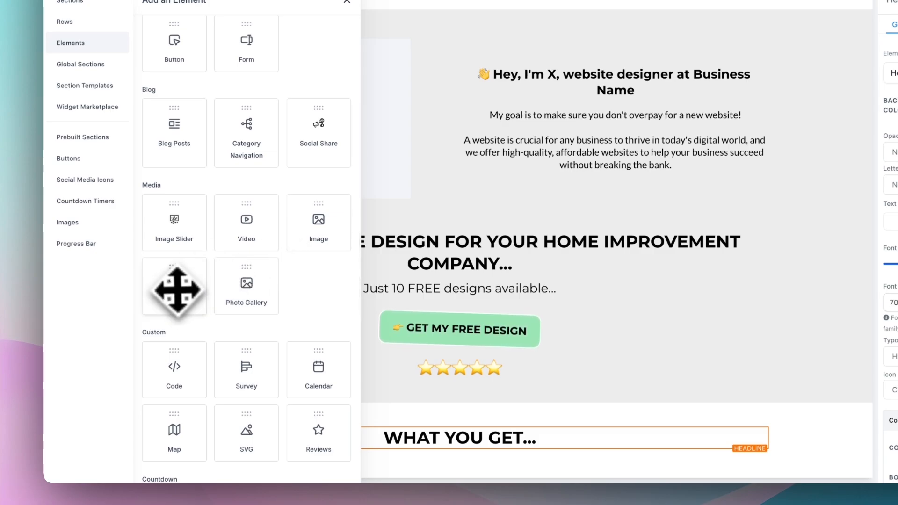
click(177, 290)
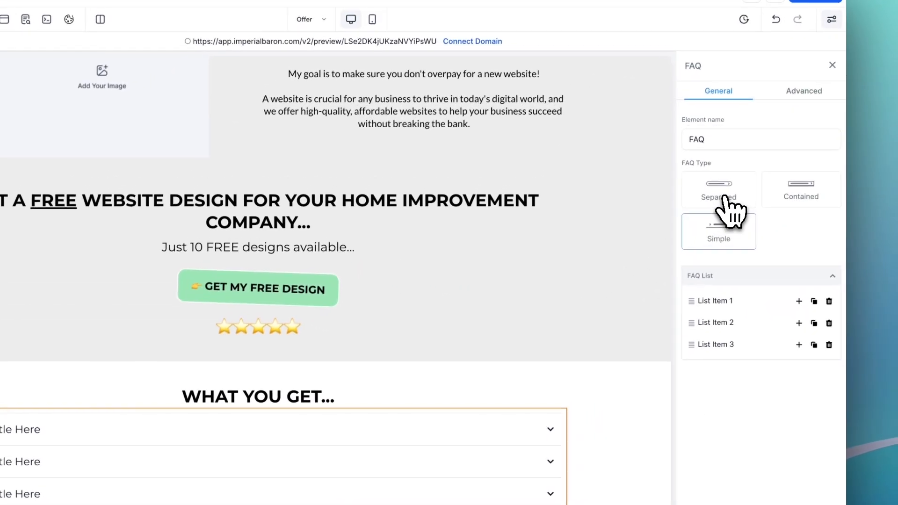
click(725, 197)
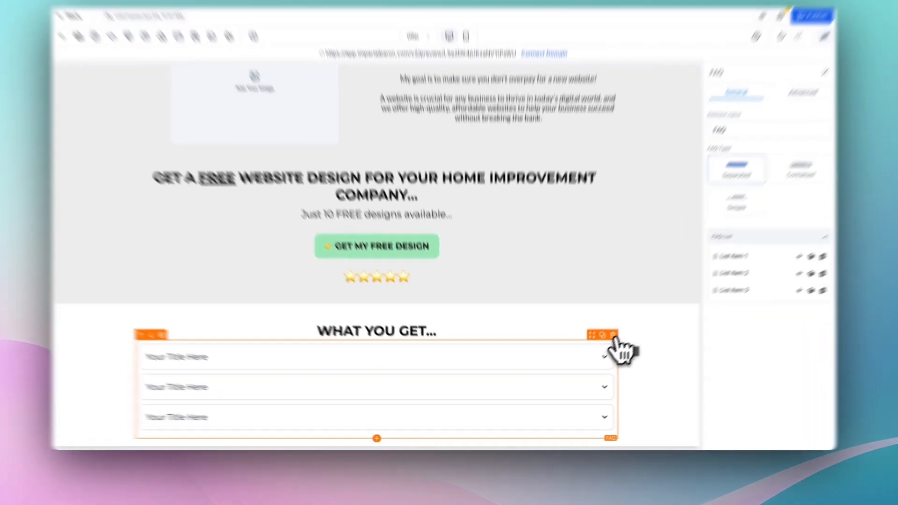
click(614, 336)
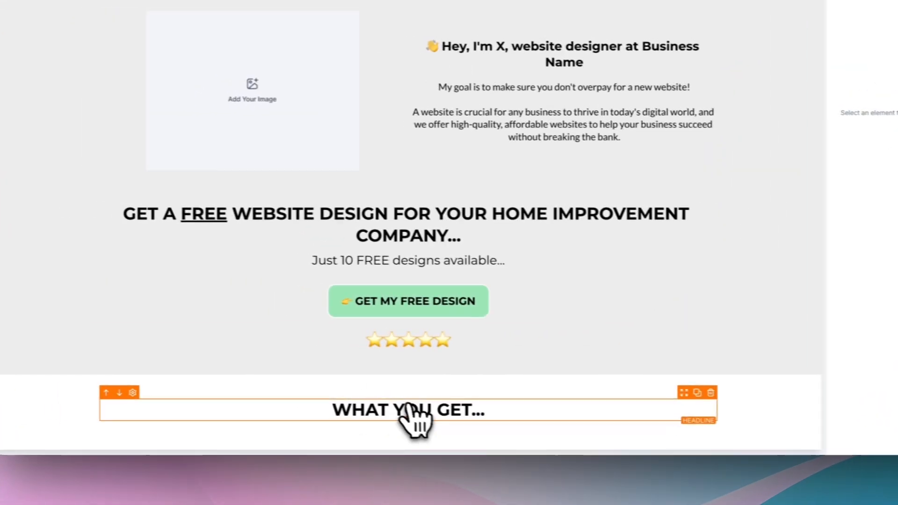
Add a sub-headline below "WHAT YOU GET..." reading "A FREE home page mockup / design ready in 48 hours".
click(411, 415)
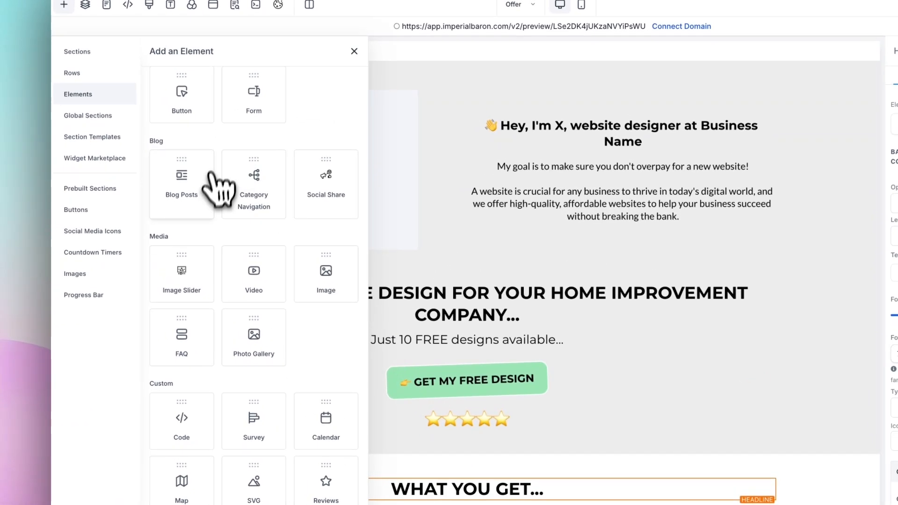
scroll(152, 132, up, 5)
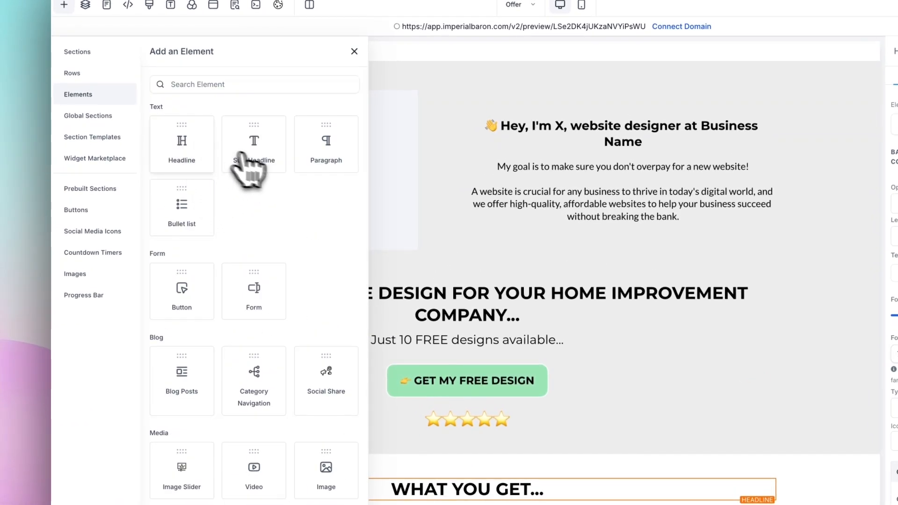
click(240, 154)
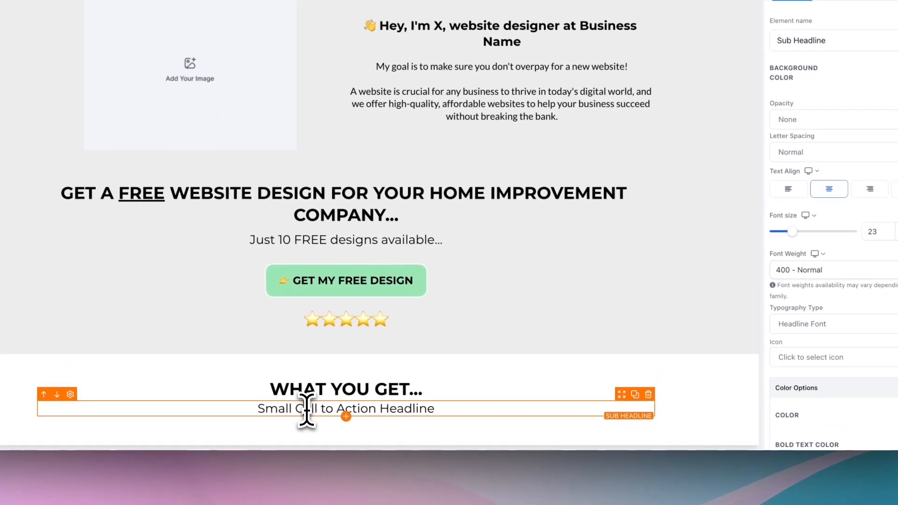
triple_click(427, 496)
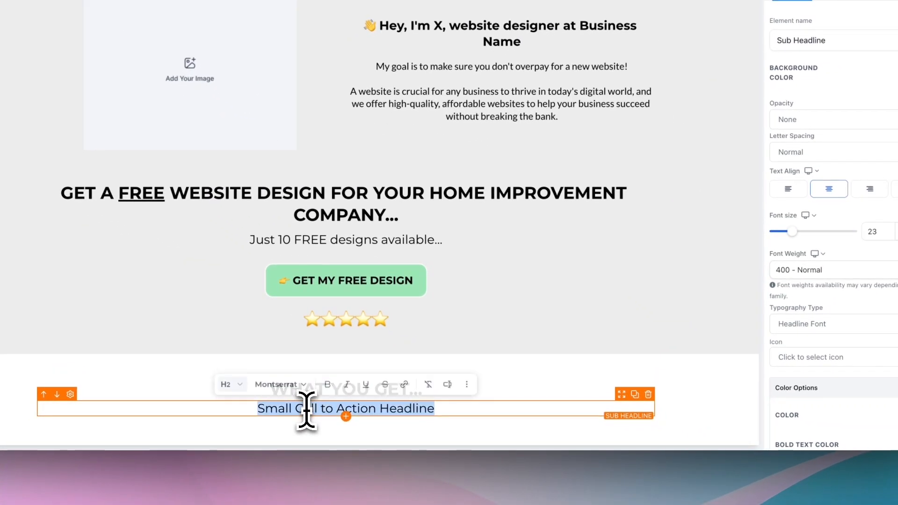
text(A FREE home page mockup / design ready in 48 hours)
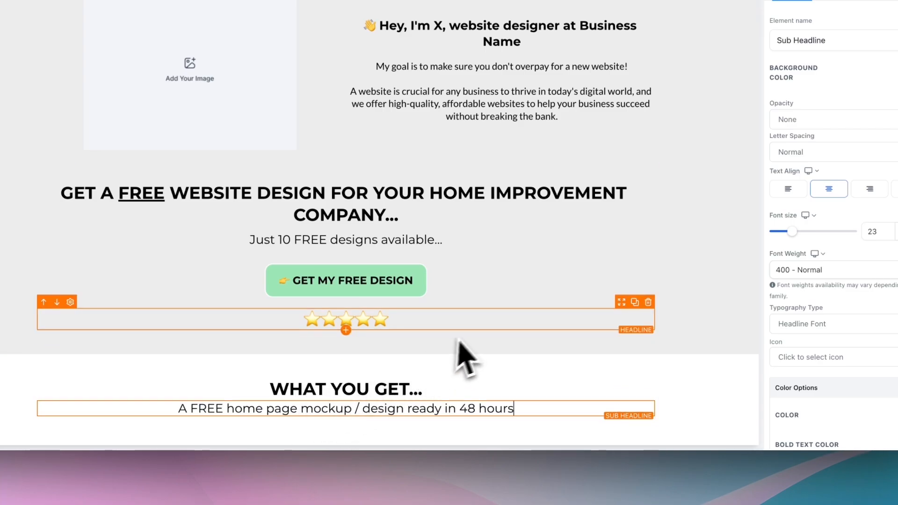
Set the bottom margin of the "WHAT YOU GET..." headline to 40 px.
click(456, 391)
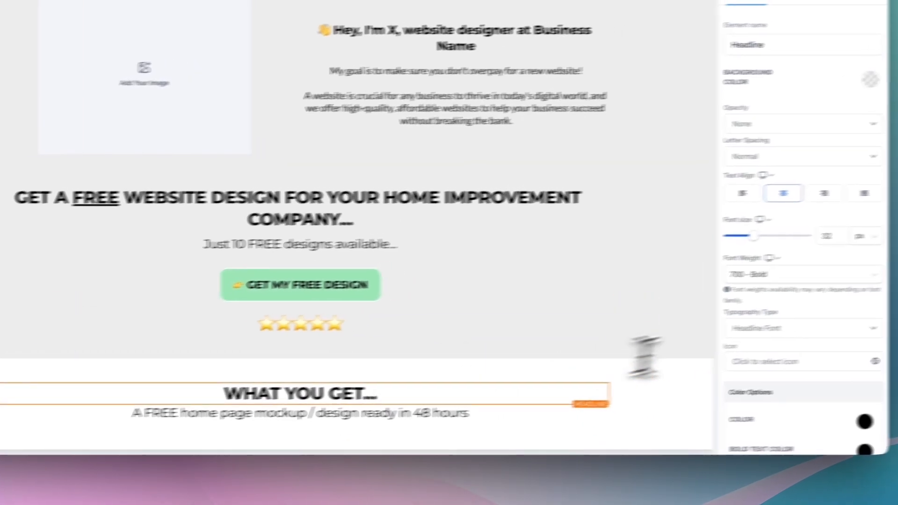
scroll(742, 234, down, 6)
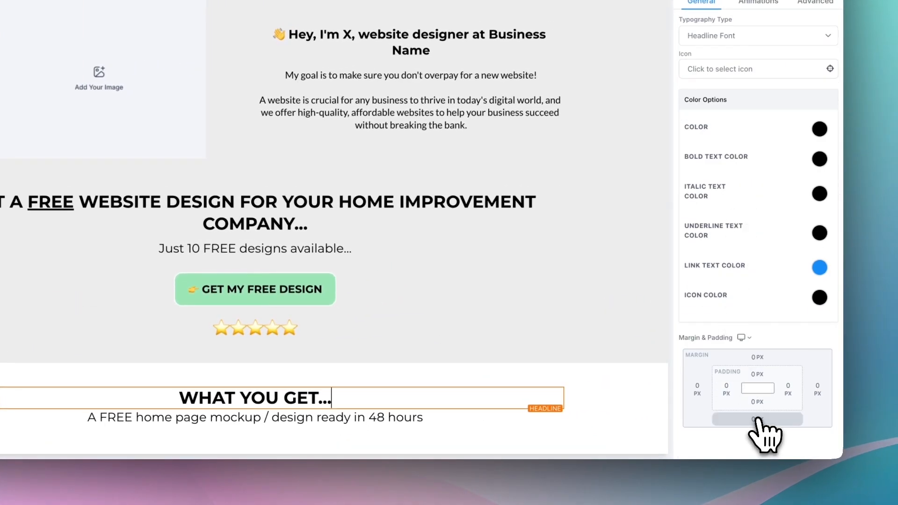
click(757, 419)
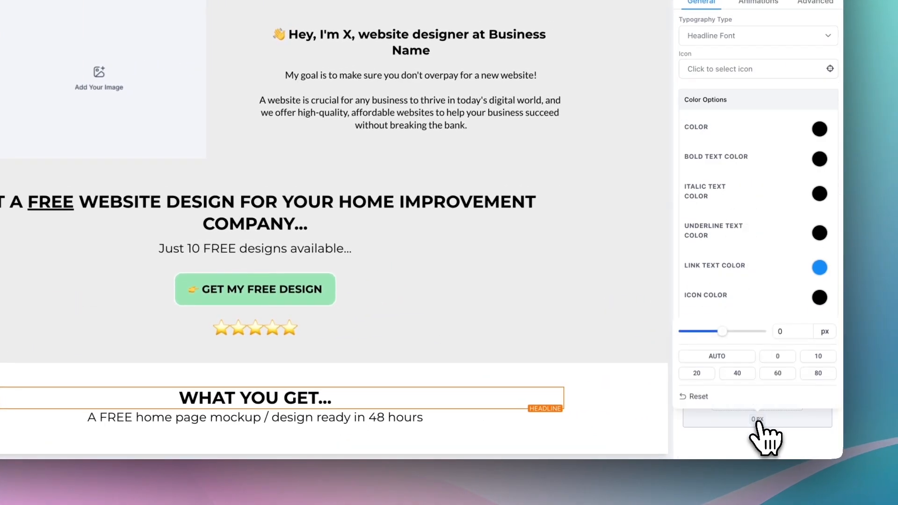
click(704, 377)
click(725, 376)
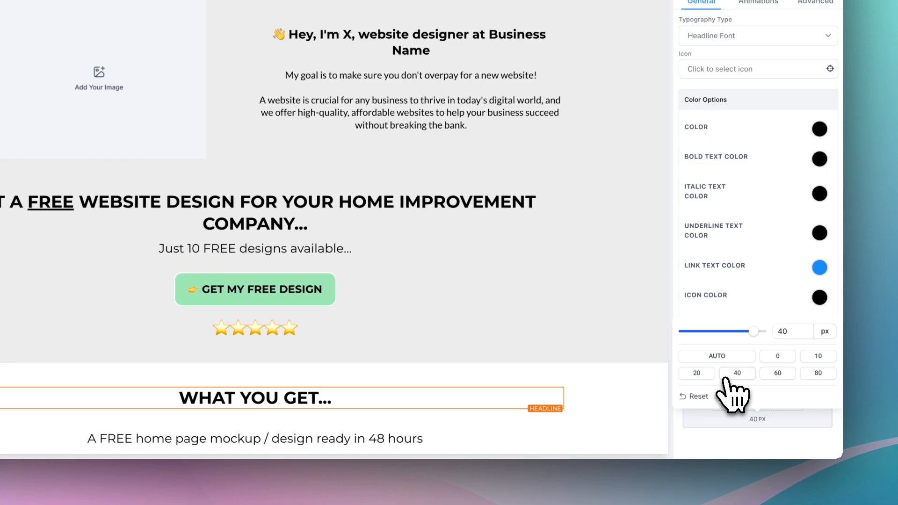
scroll(531, 372, down, 1)
Give the "A FREE home page mockup" sub-headline a full border in the light grey custom colour.
click(435, 407)
click(427, 416)
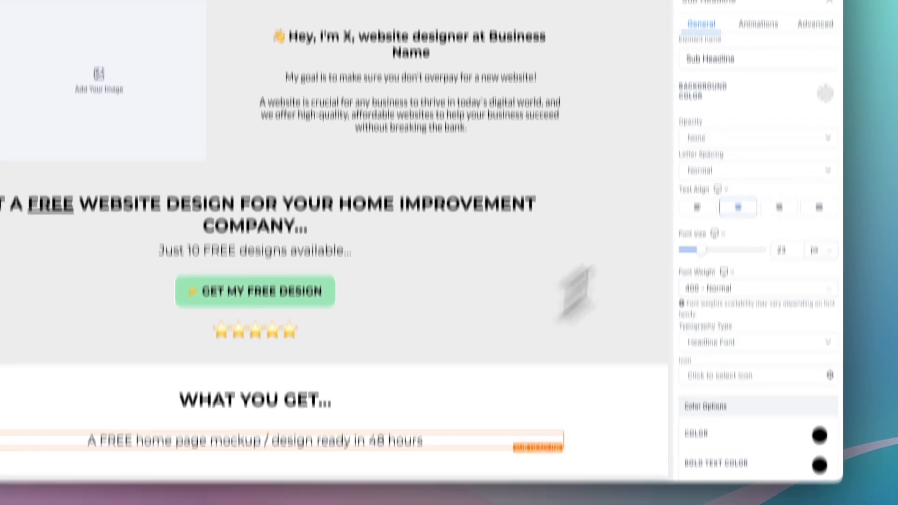
click(813, 23)
click(746, 191)
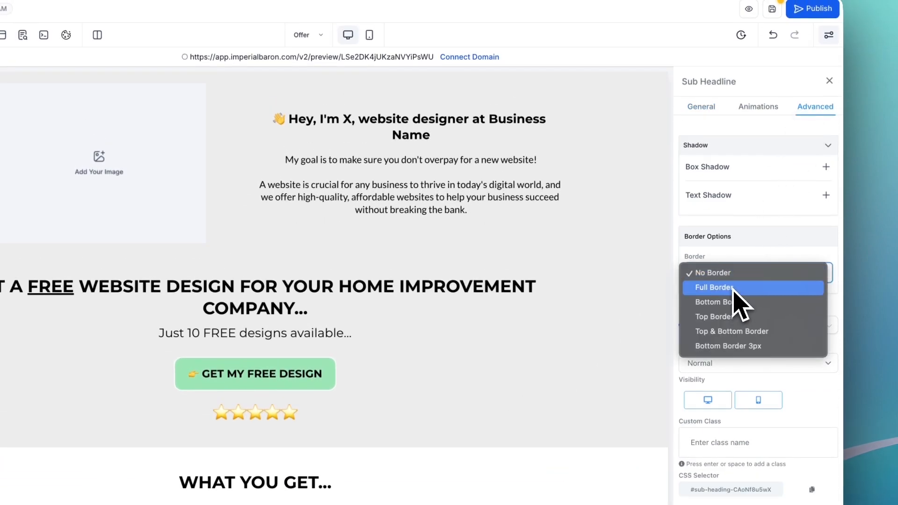
click(733, 289)
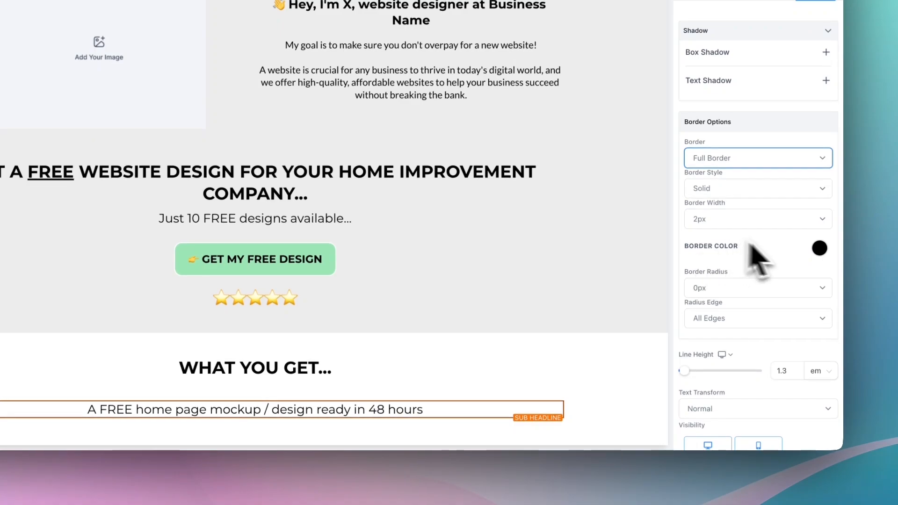
click(820, 247)
click(732, 312)
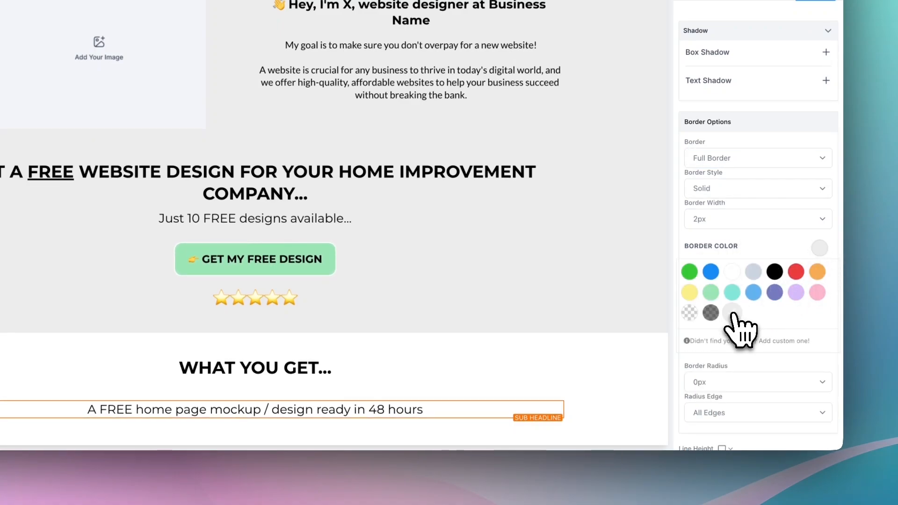
Round the corners of the sub-headline's border with a 15px border radius.
scroll(733, 332, down, 2)
click(734, 327)
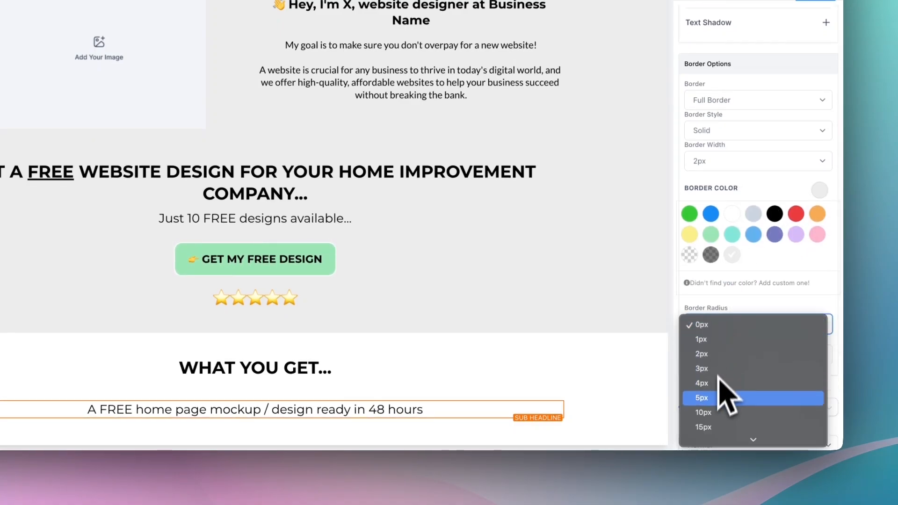
click(711, 427)
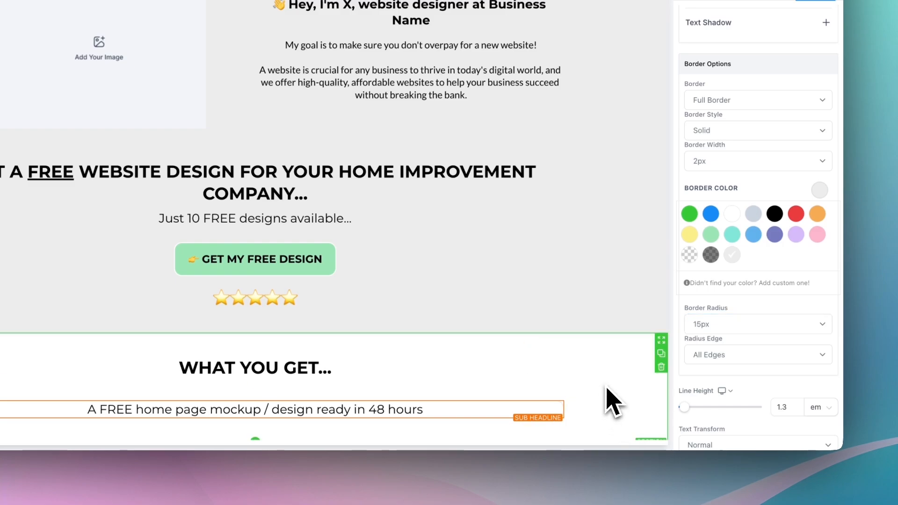
click(607, 390)
scroll(608, 389, down, 1)
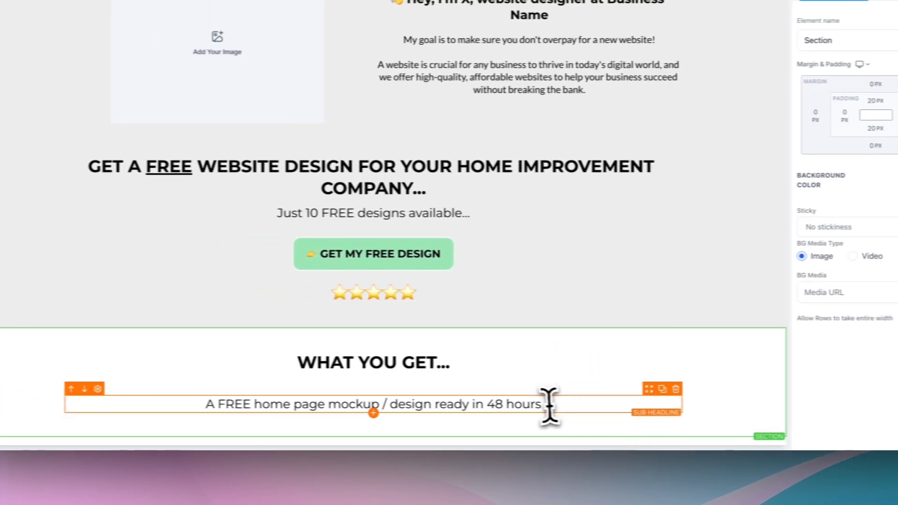
Add the check-circle icon to the "A FREE home page mockup" sub-headline.
click(388, 402)
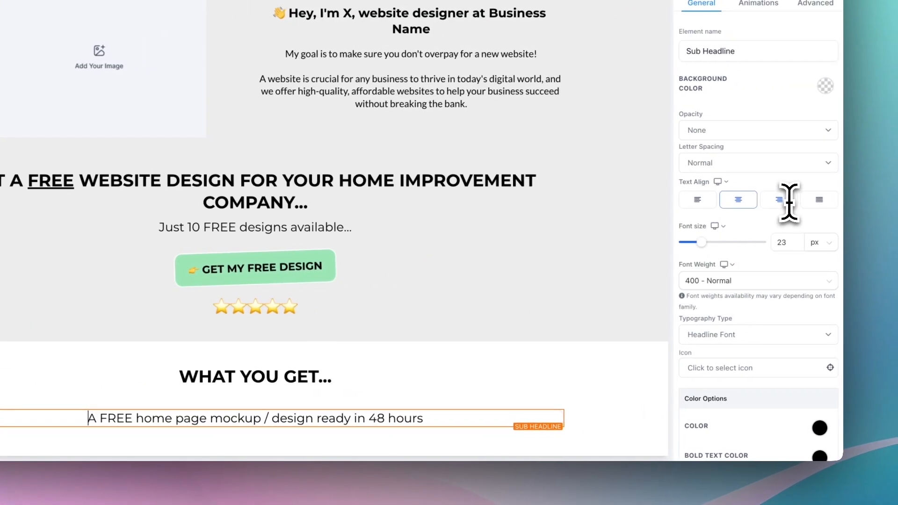
scroll(790, 202, down, 3)
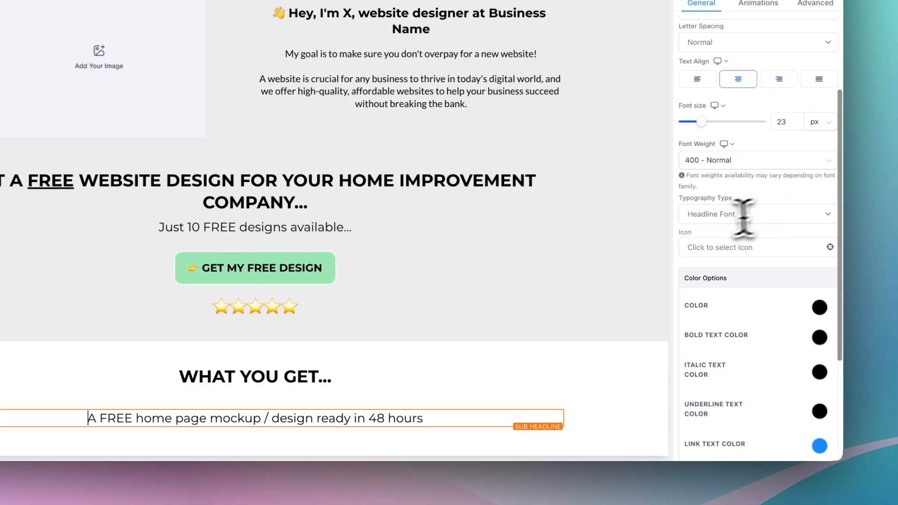
click(744, 248)
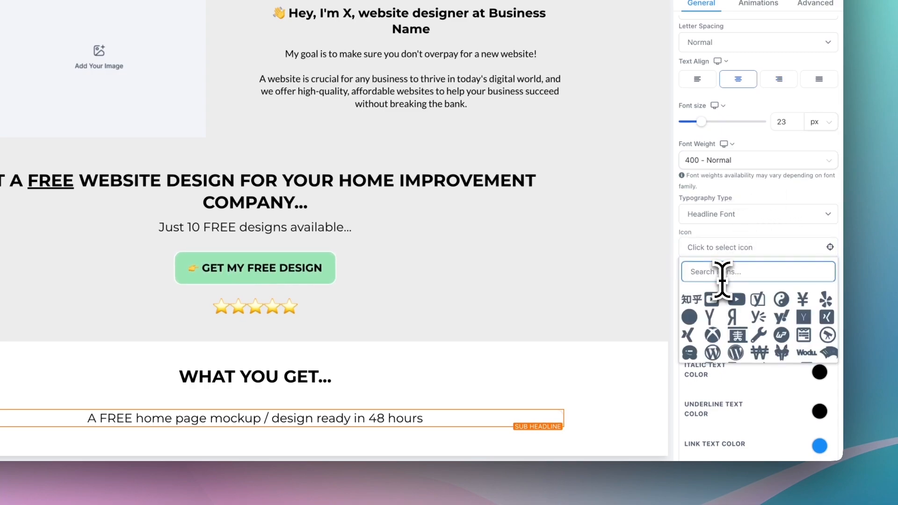
text(check)
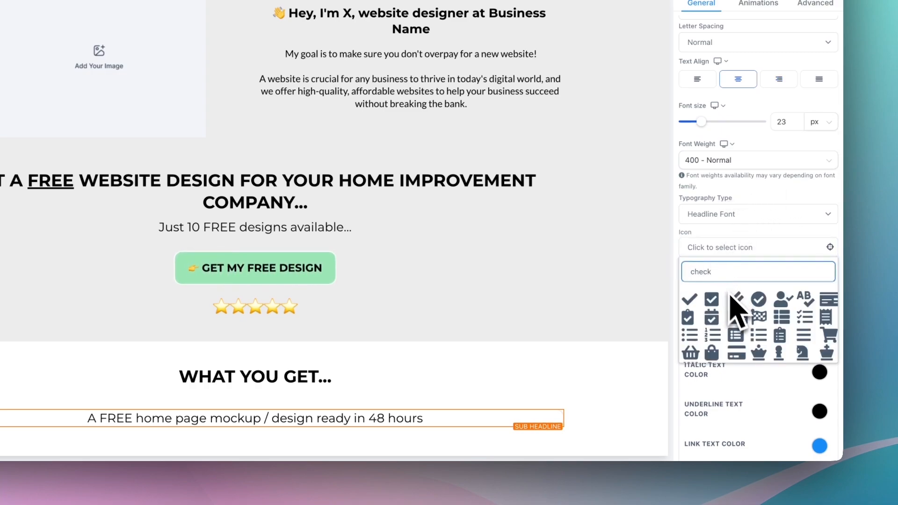
click(759, 300)
Change the sub-headline's check icon colour to the light green that matches the call-to-action button.
scroll(802, 360, down, 3)
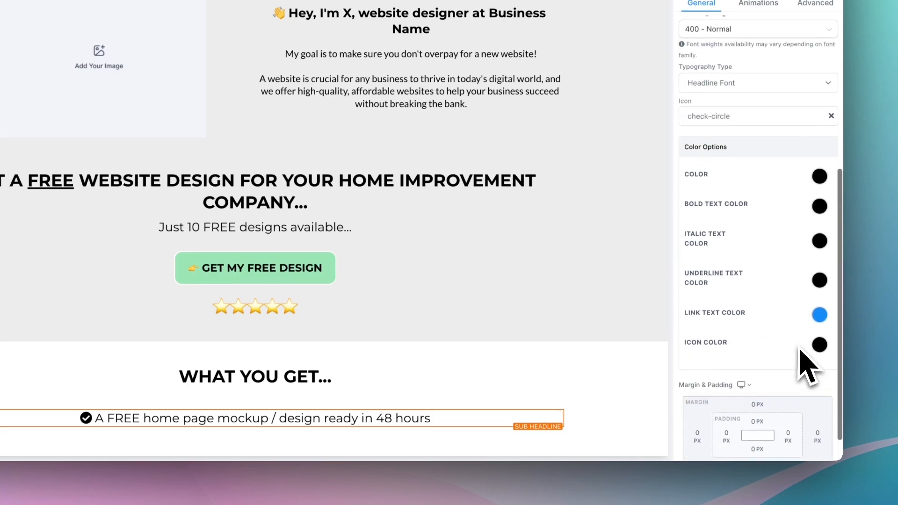
click(820, 338)
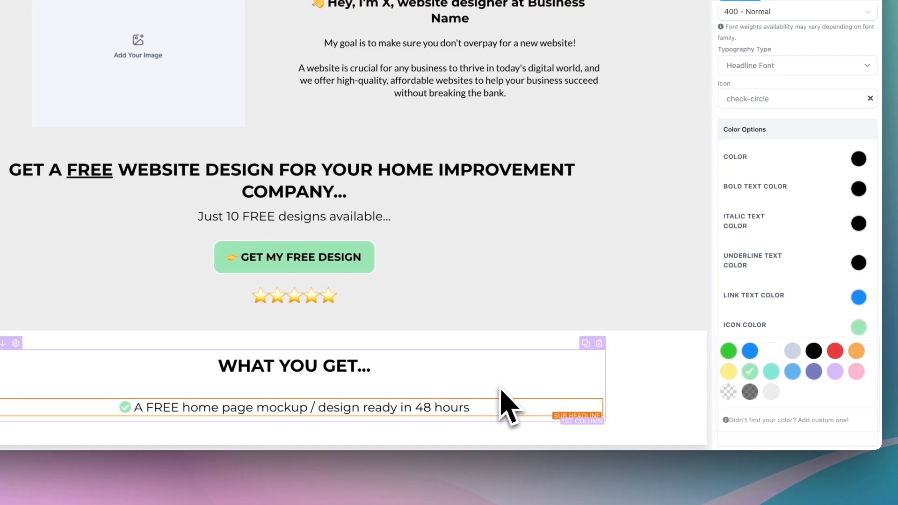
click(626, 381)
scroll(634, 388, down, 1)
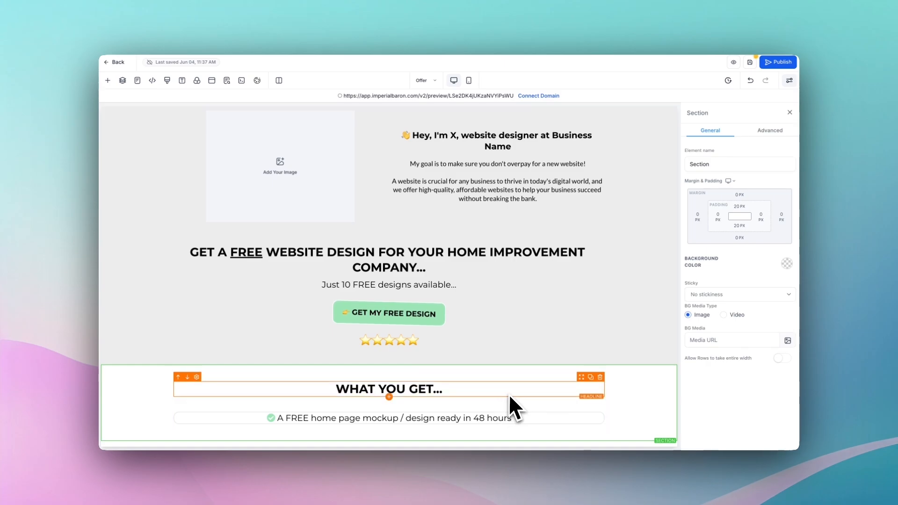
Narrow the "WHAT YOU GET..." row to a width of 67%.
click(424, 380)
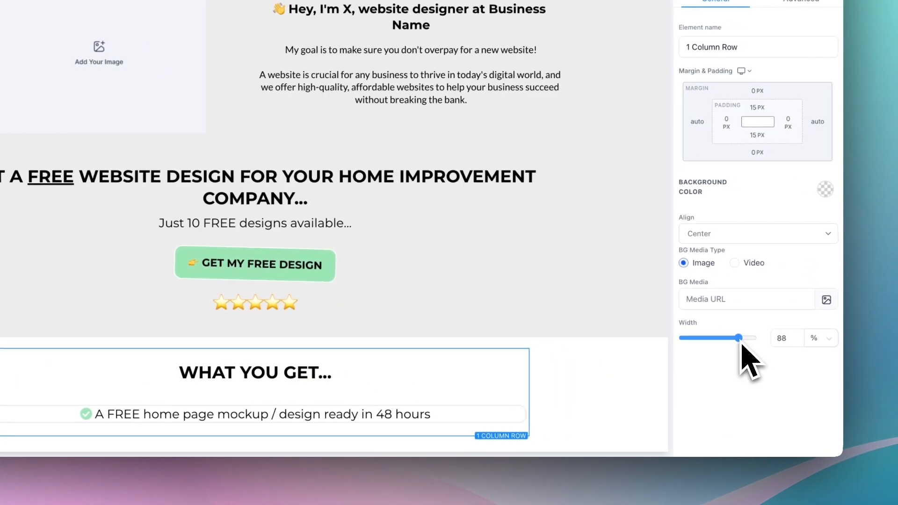
drag(741, 343, 718, 344)
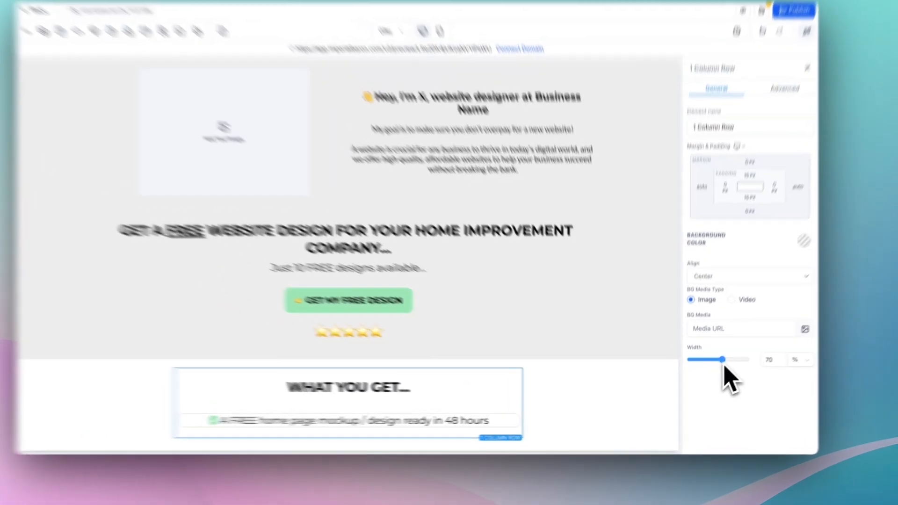
drag(715, 370, 713, 369)
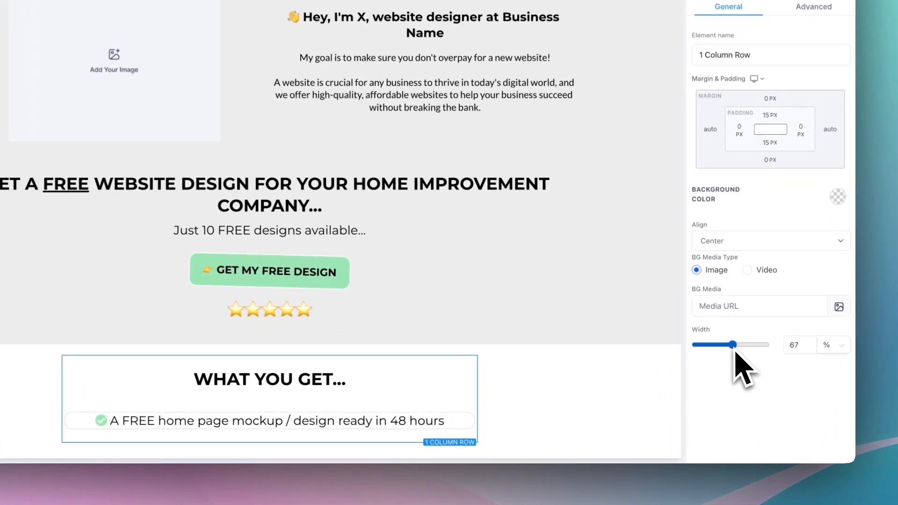
Give the "A FREE home page mockup" sub-headline 10px of padding on all four sides.
click(410, 416)
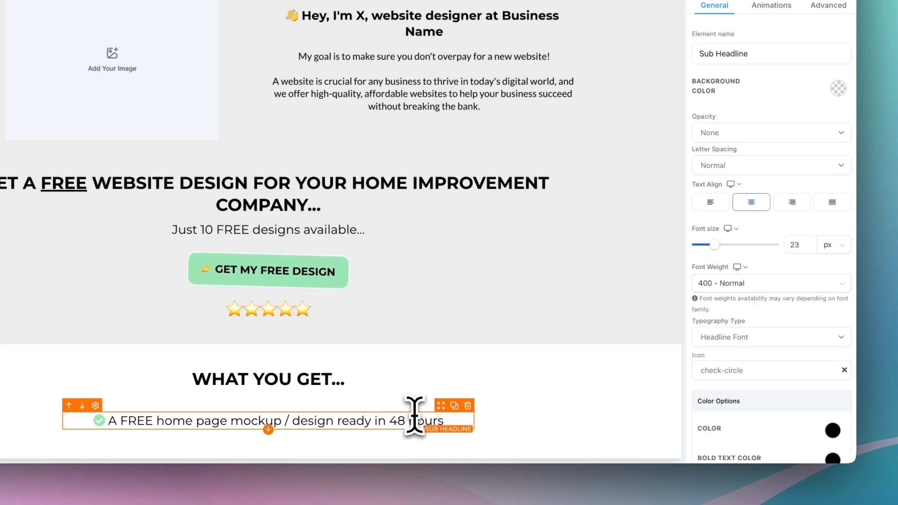
scroll(765, 299, down, 6)
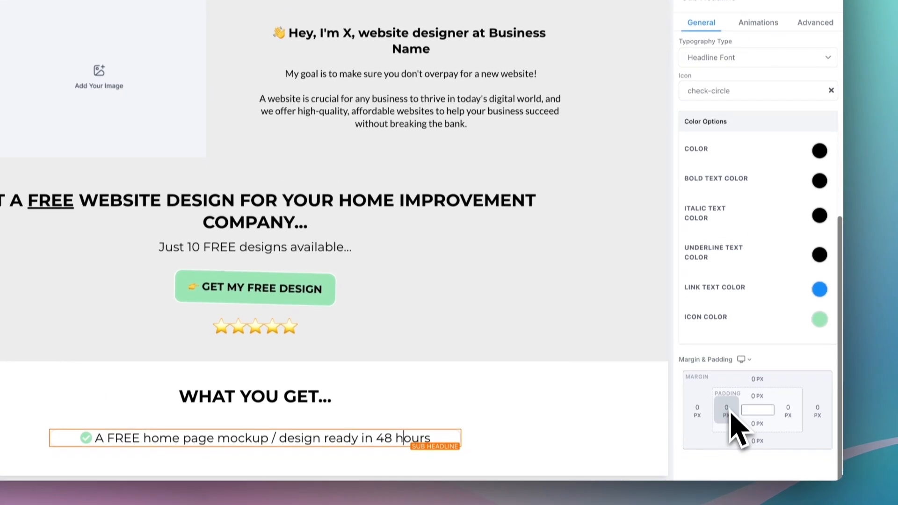
click(728, 412)
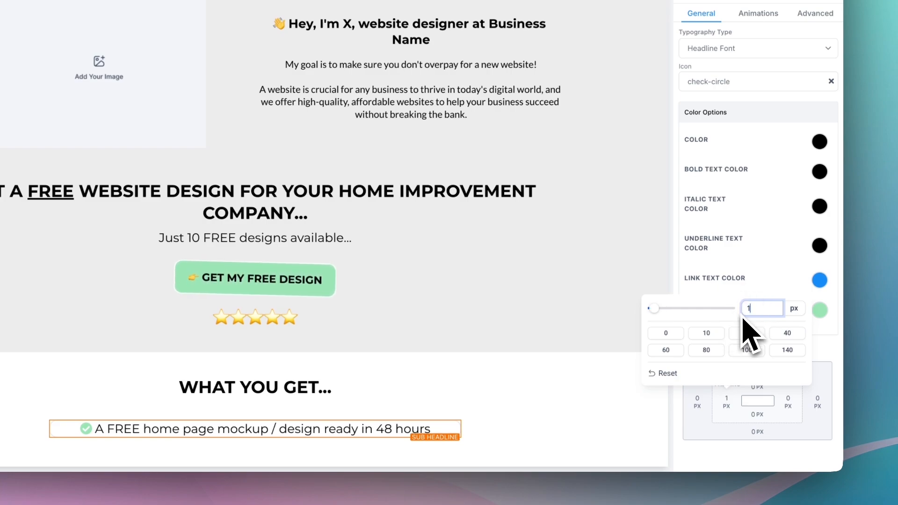
click(777, 289)
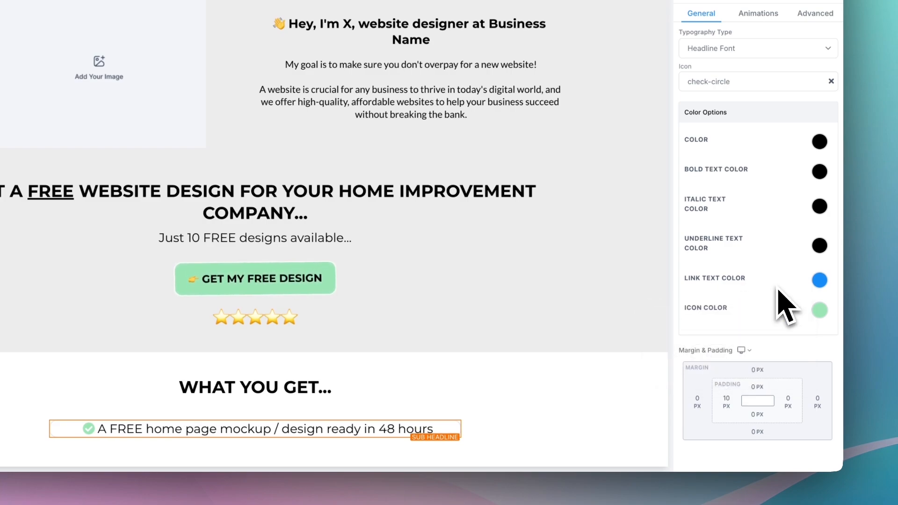
click(758, 391)
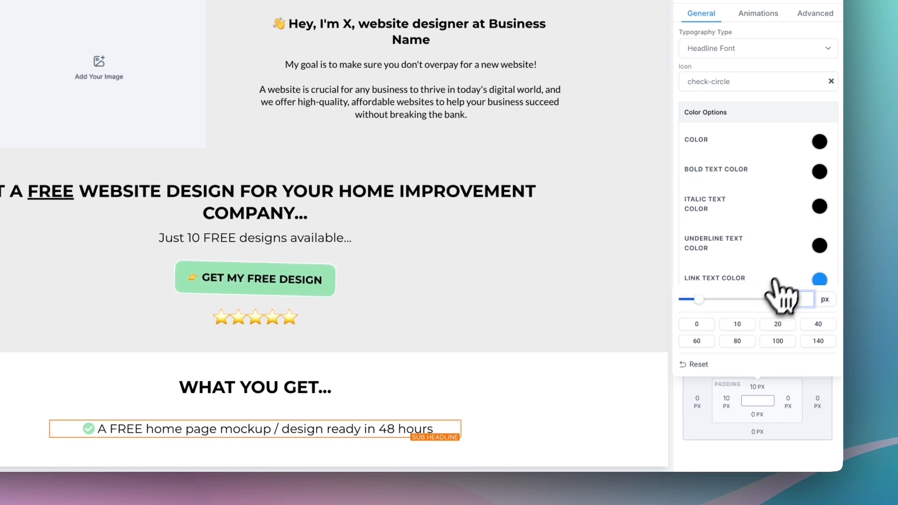
click(759, 415)
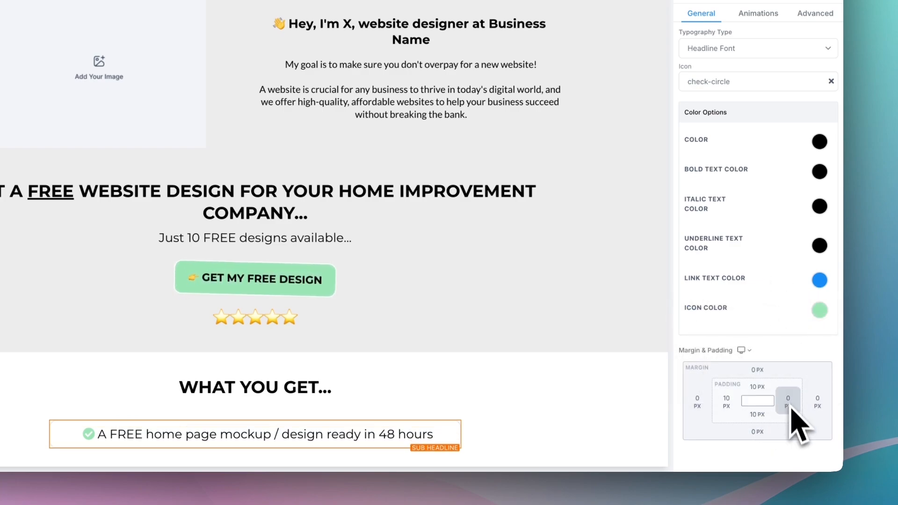
click(790, 406)
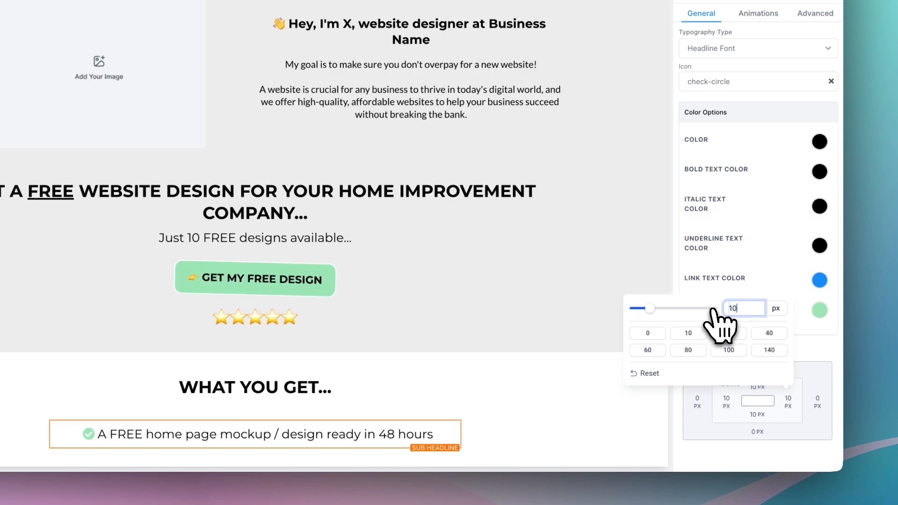
click(755, 287)
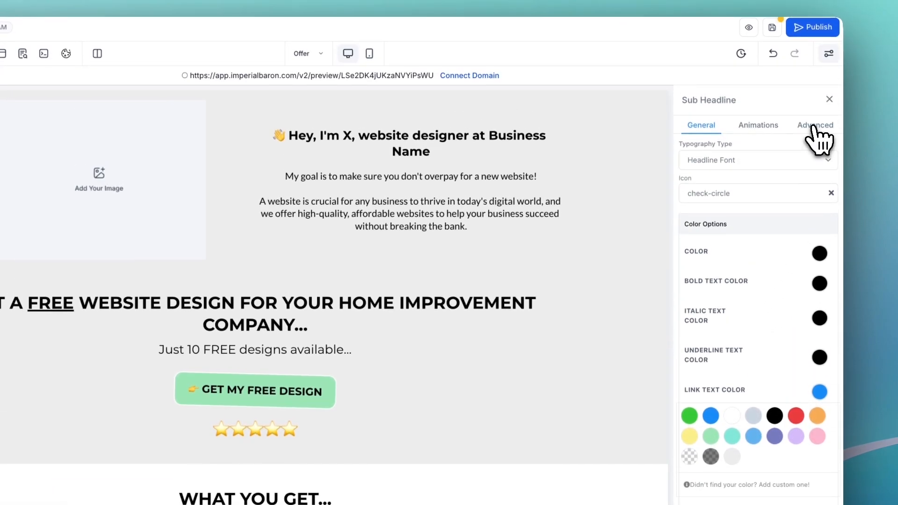
Reduce the border radius of the "A FREE home page mockup" sub-headline so its corners are less rounded.
click(816, 13)
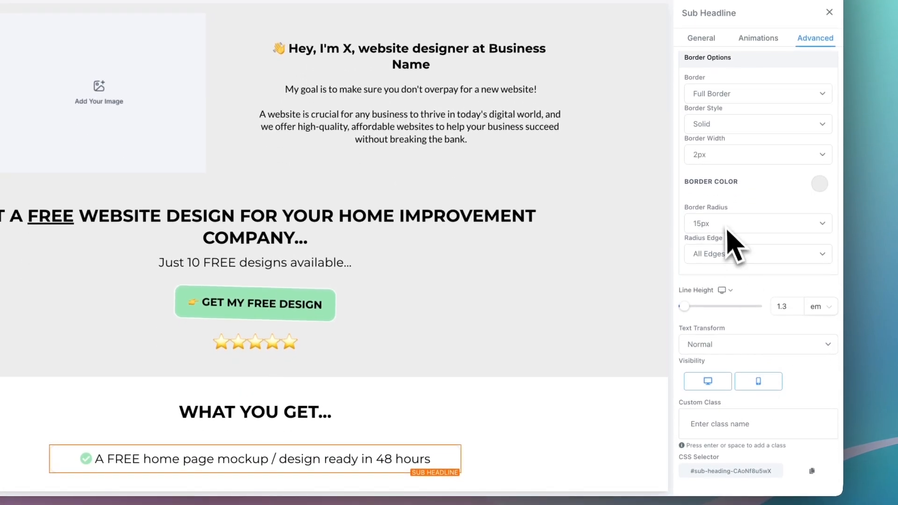
click(727, 282)
click(711, 211)
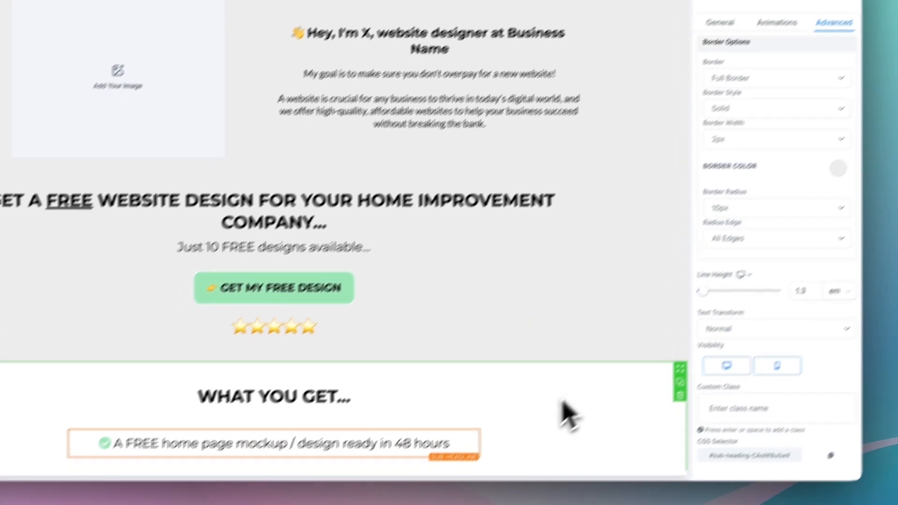
click(550, 428)
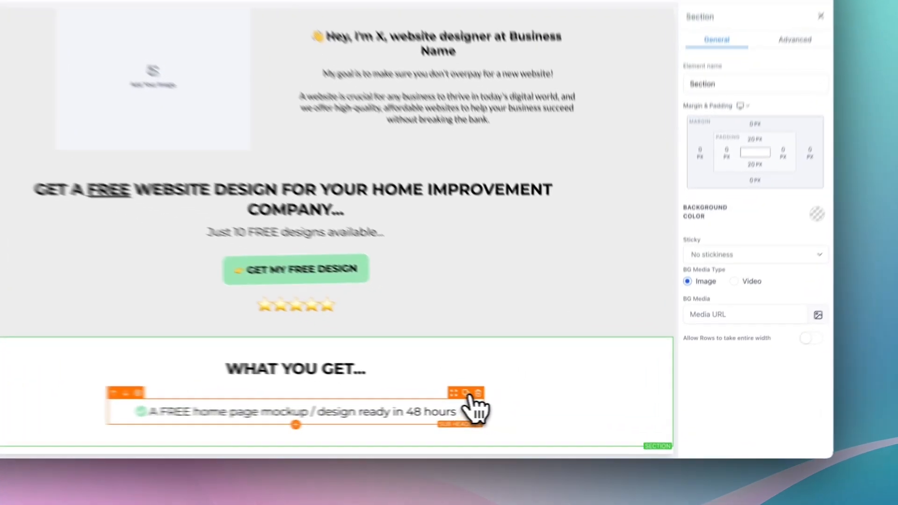
click(519, 400)
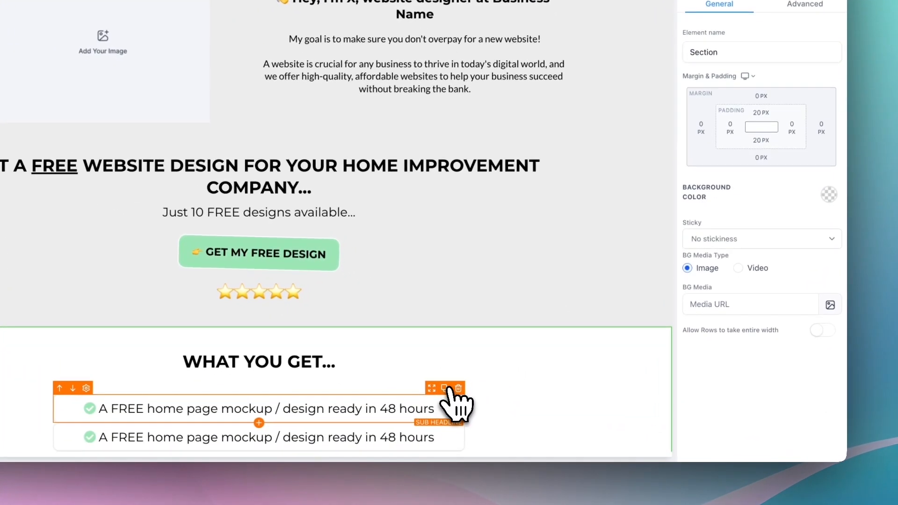
click(448, 388)
scroll(519, 379, down, 3)
click(459, 394)
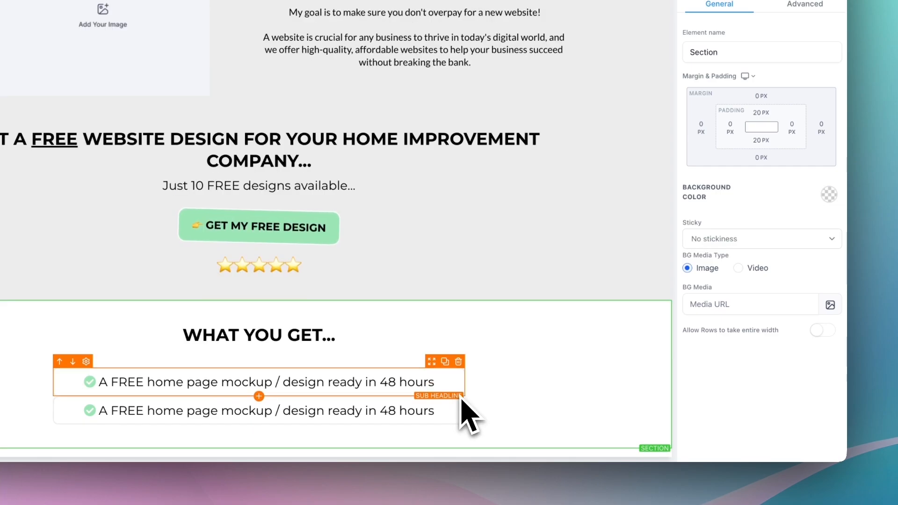
click(459, 397)
Set both the top and bottom margin of the "A FREE home page mockup" sub-headline to 10px.
click(428, 404)
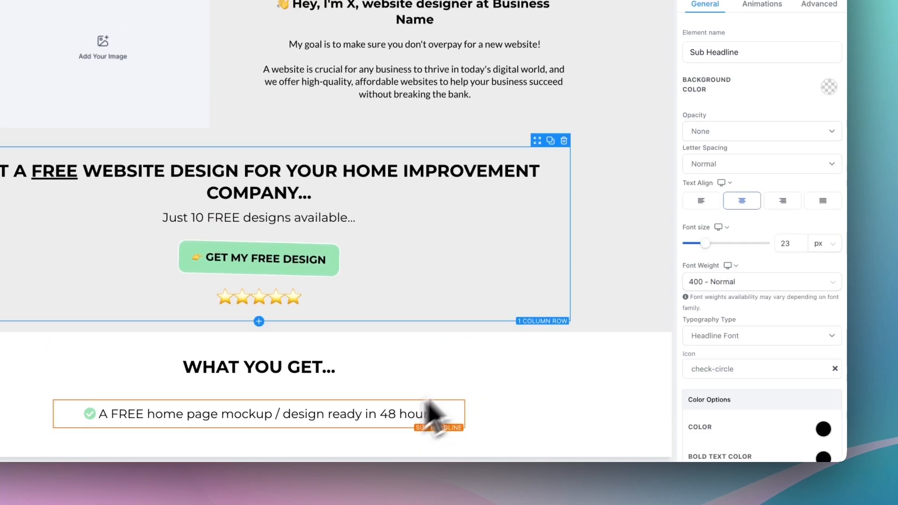
scroll(742, 300, down, 5)
click(761, 361)
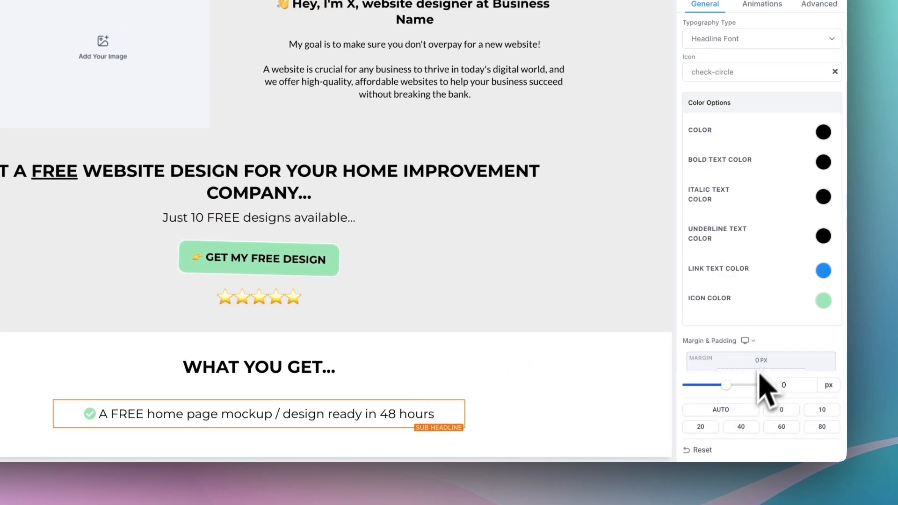
click(822, 409)
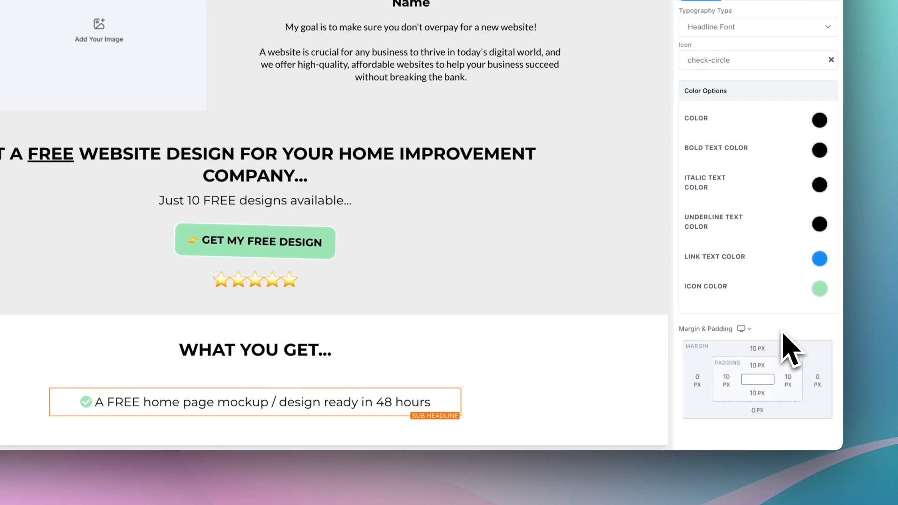
click(758, 411)
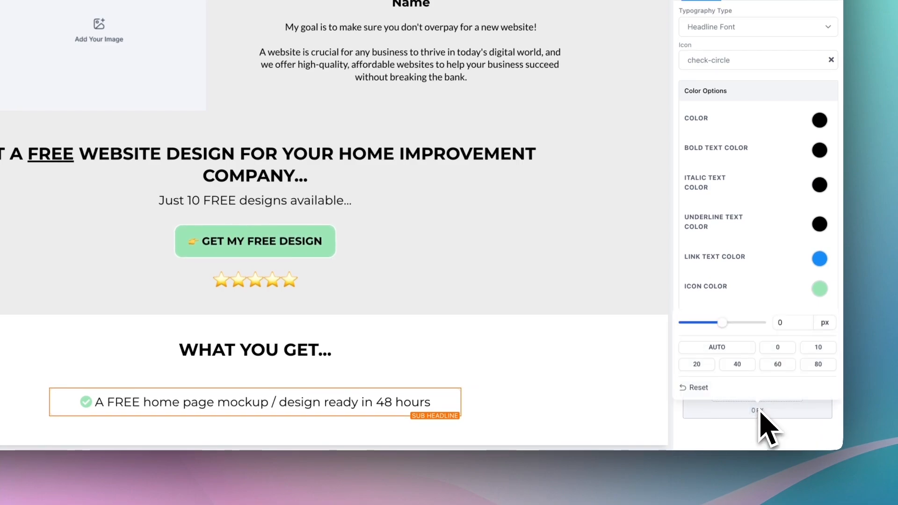
click(818, 347)
click(608, 352)
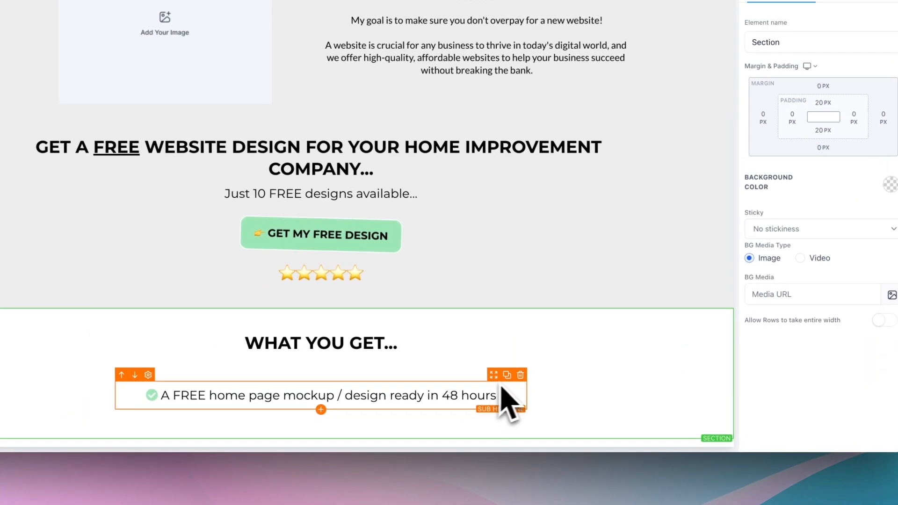
Duplicate the bordered sub-headline until the "WHAT YOU GET..." section lists five identical check-marked items.
click(507, 375)
click(507, 375)
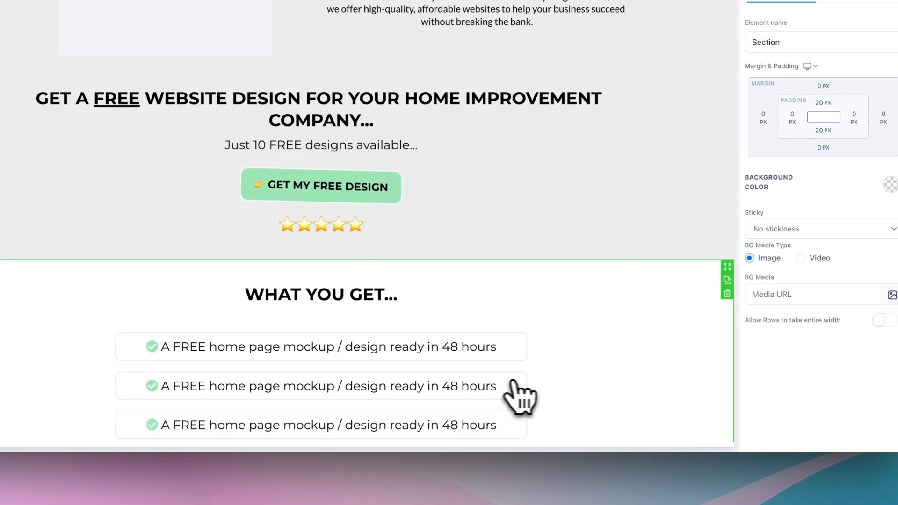
scroll(513, 383, down, 1)
click(506, 374)
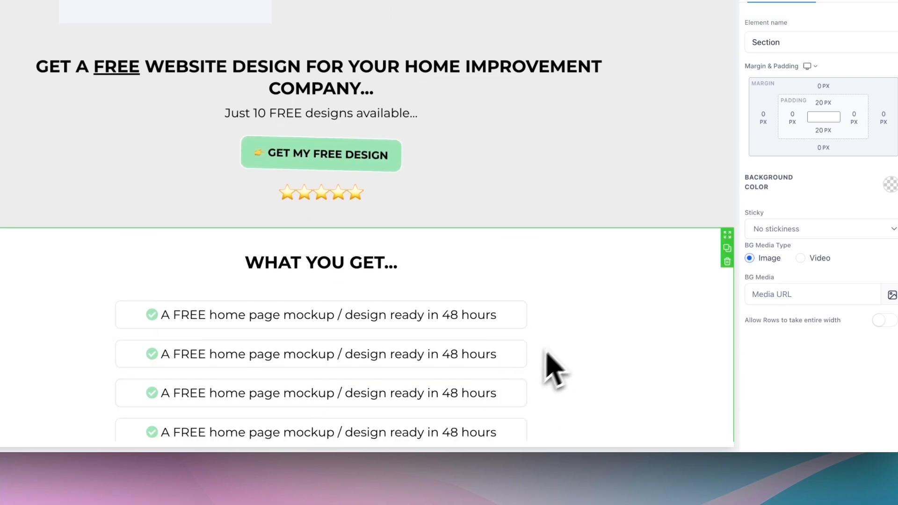
scroll(557, 412, down, 2)
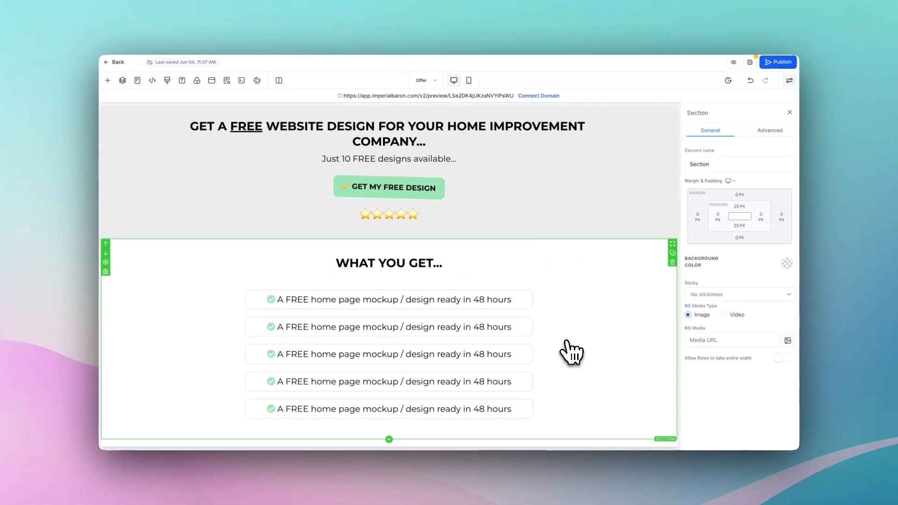
scroll(548, 317, up, 1)
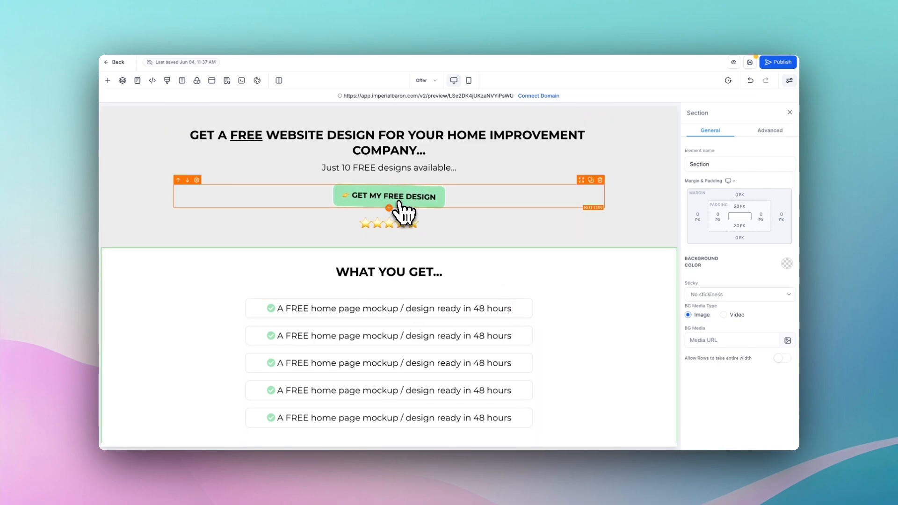
scroll(491, 265, down, 1)
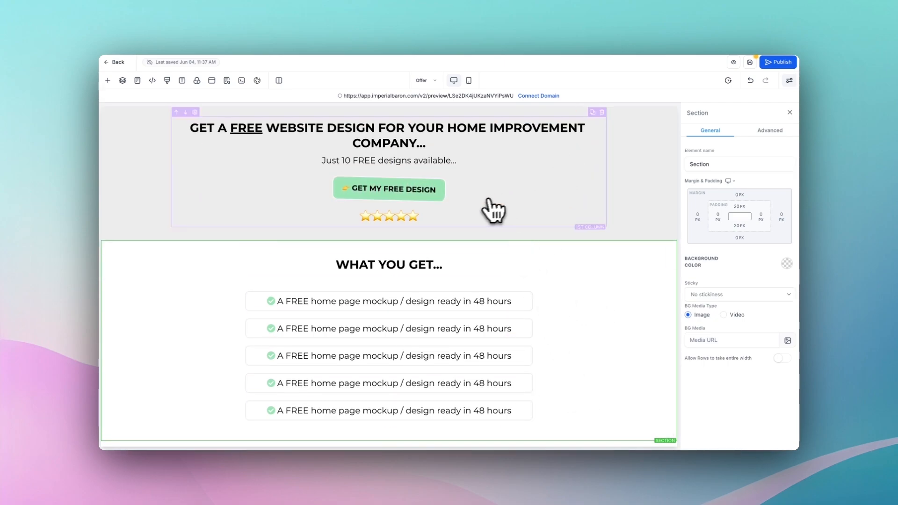
scroll(466, 184, up, 1)
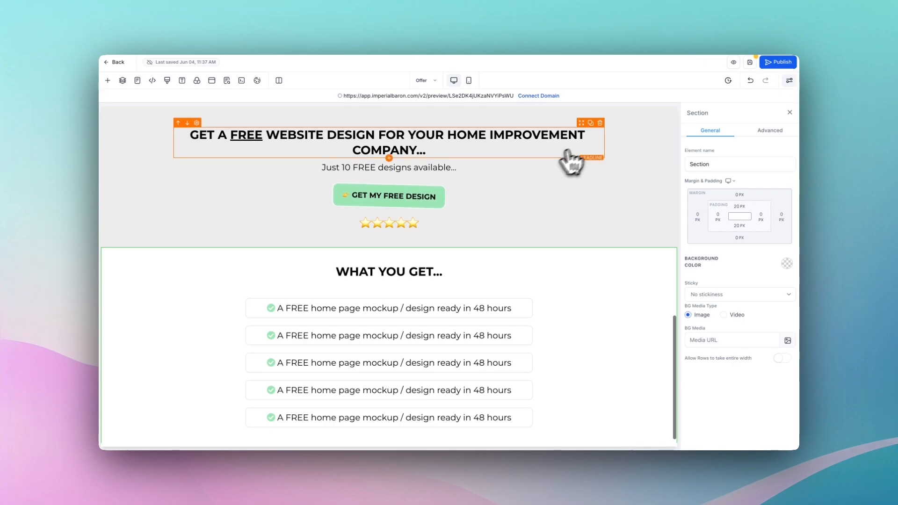
click(584, 126)
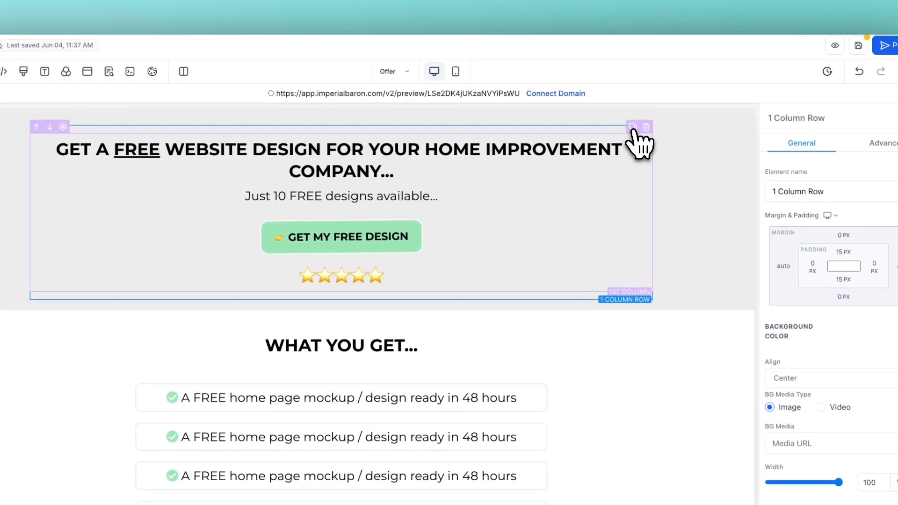
click(633, 127)
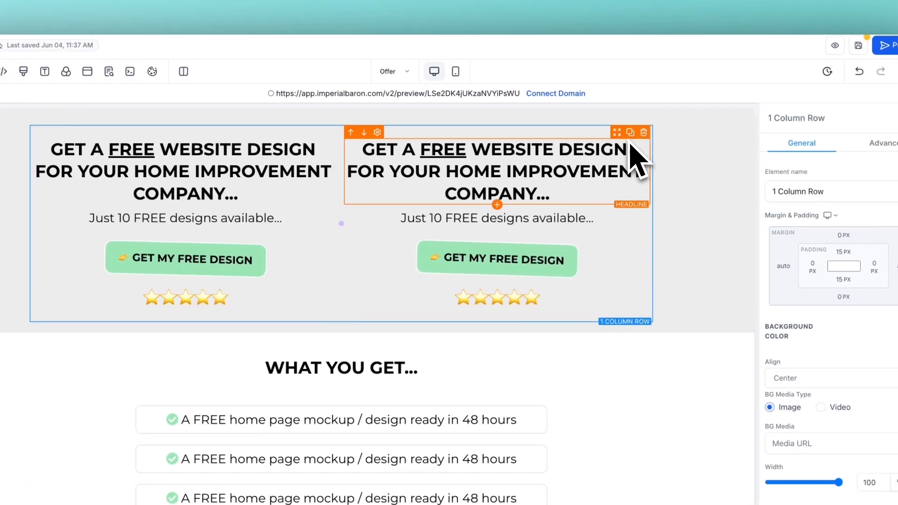
click(646, 127)
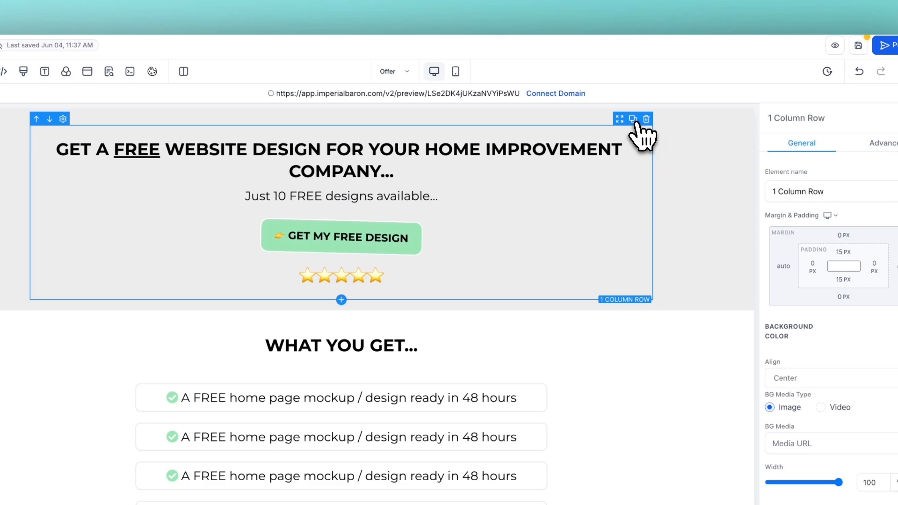
Duplicate the "GET A FREE WEBSITE DESIGN" call-to-action row and move the copy below the checklist in the "WHAT YOU GET..." section.
click(634, 119)
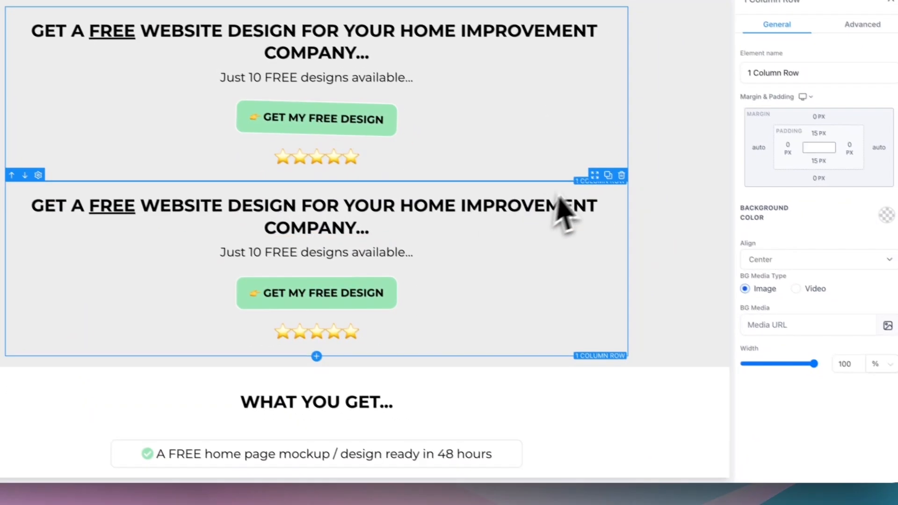
drag(589, 171, 638, 371)
scroll(646, 327, down, 3)
click(649, 274)
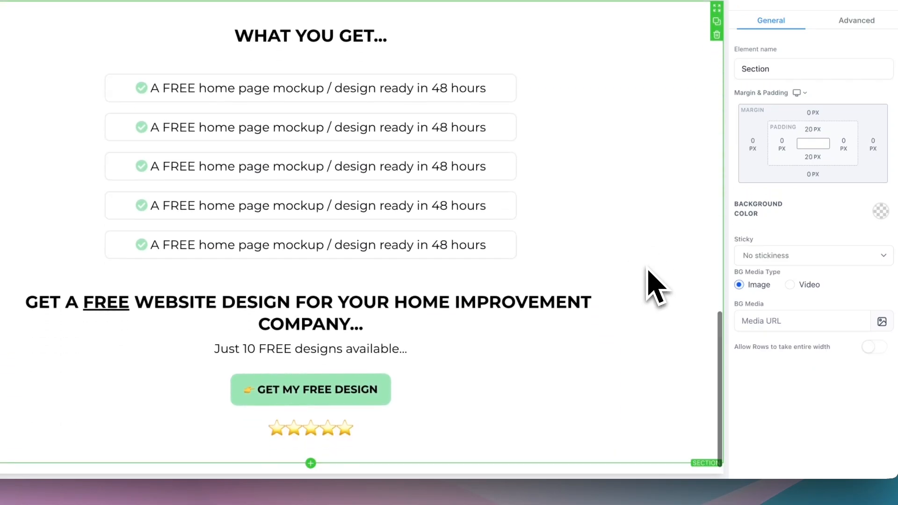
Add a new empty full-width section below the "WHAT YOU GET..." section.
scroll(649, 284, up, 5)
scroll(648, 283, down, 5)
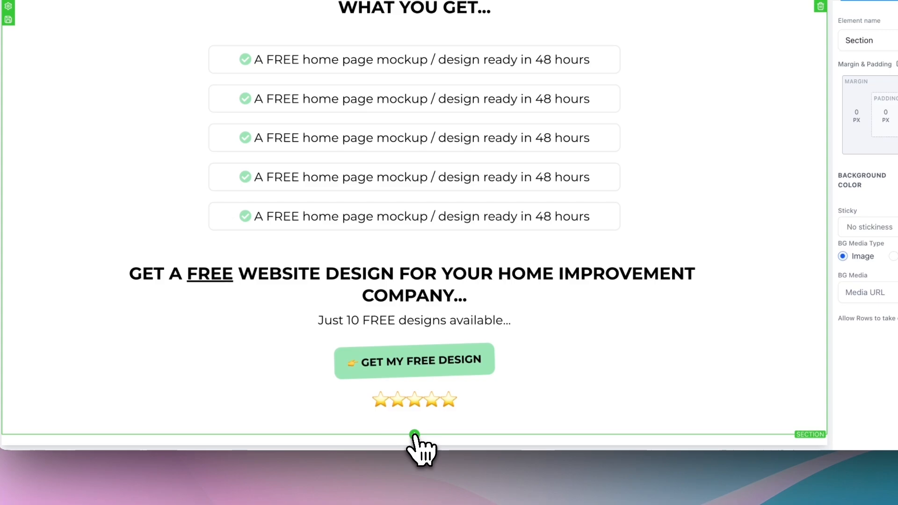
click(415, 435)
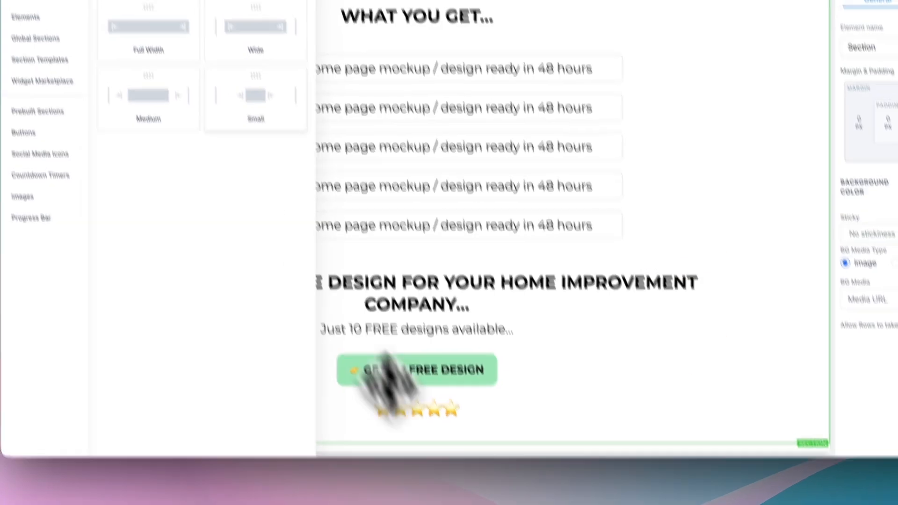
click(193, 138)
scroll(468, 375, down, 2)
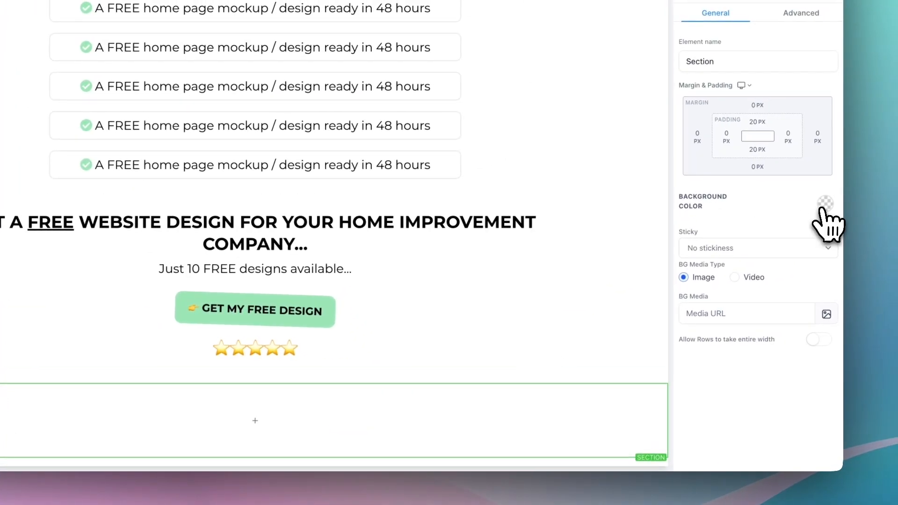
Give the new bottom section a light grey background and save it as a global section named "Footer".
click(885, 183)
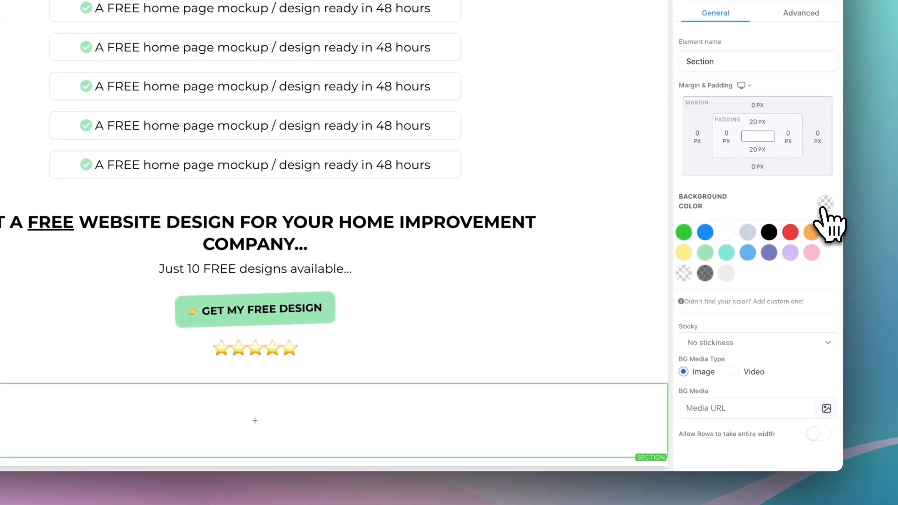
click(728, 275)
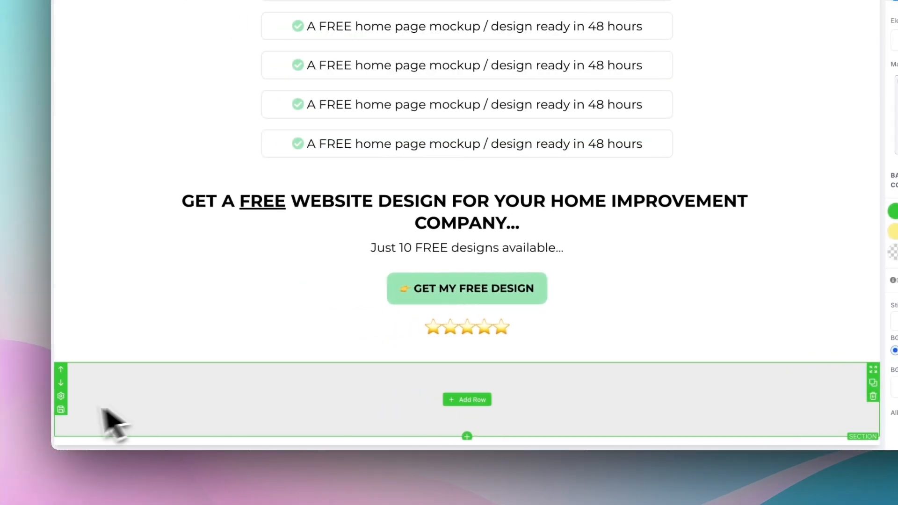
click(61, 410)
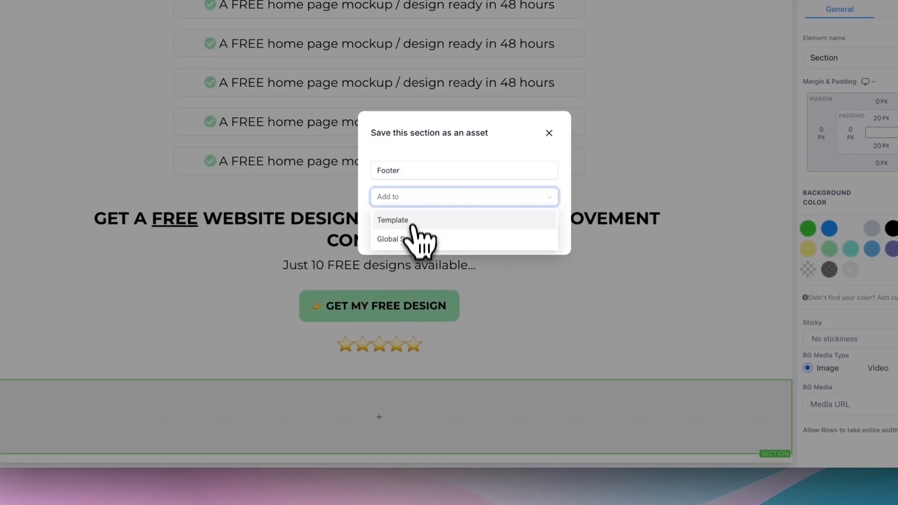
click(543, 233)
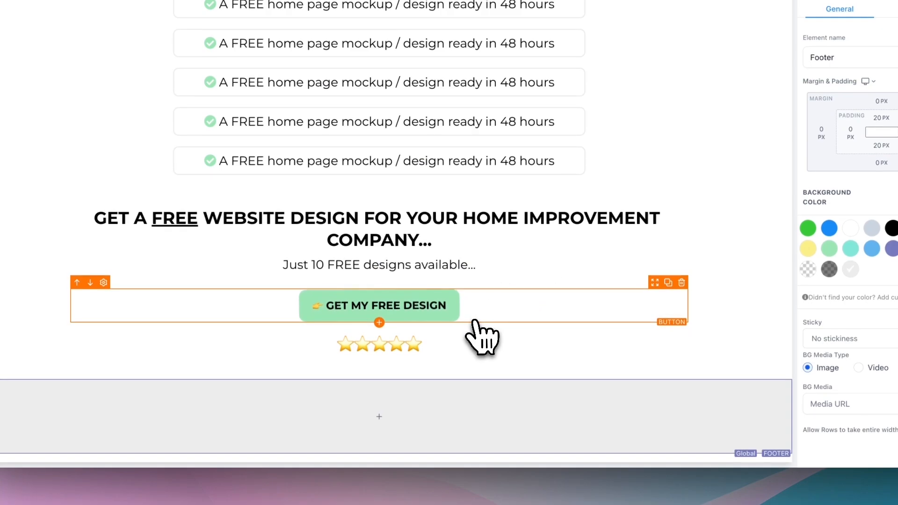
Add a one-column row to the footer with a sub-headline reading "Business Name © 2025".
click(378, 418)
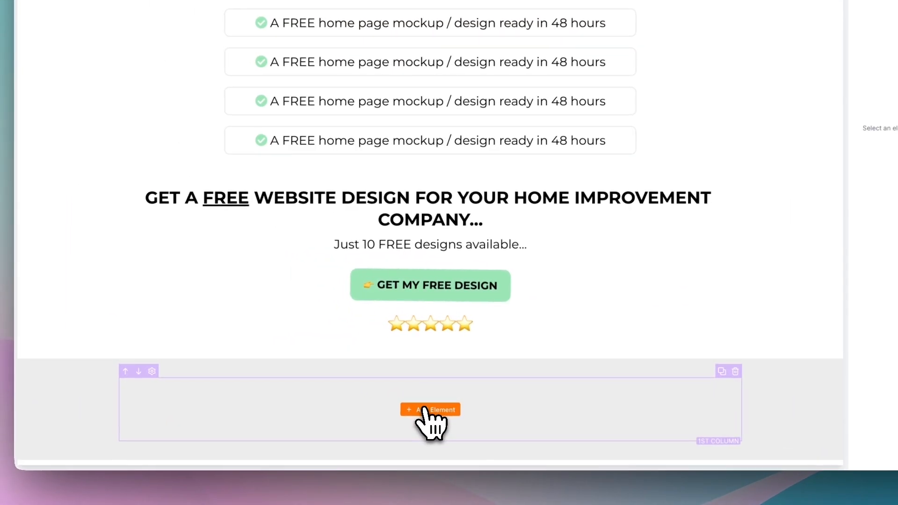
click(424, 410)
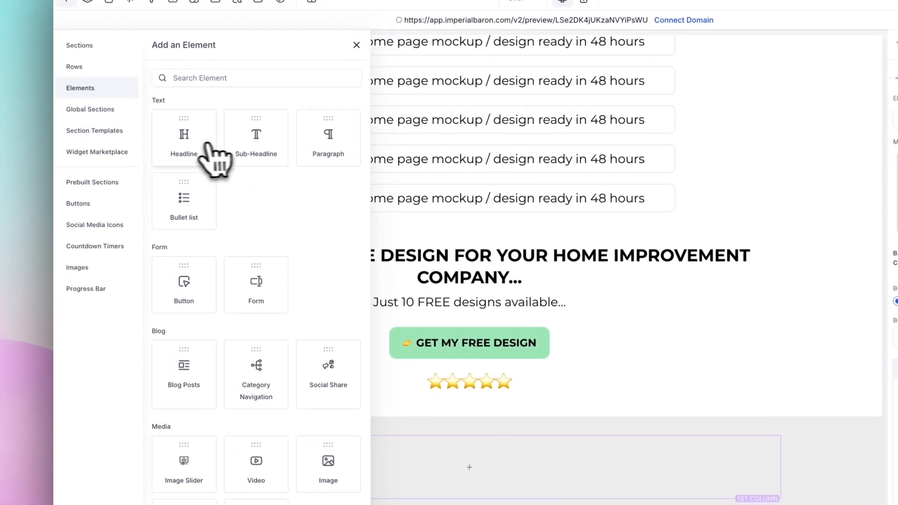
drag(214, 84, 433, 410)
click(489, 452)
key(super+a)
text(Business Name © 2025)
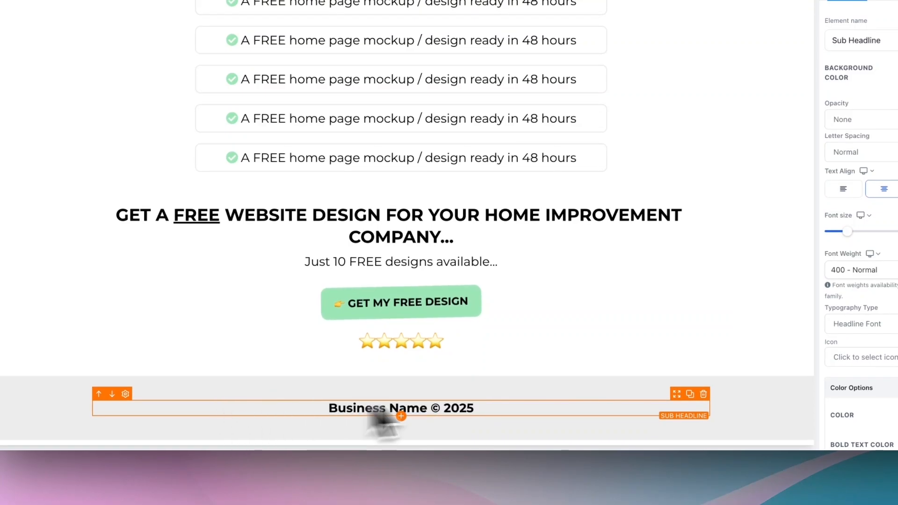
Remove the bold formatting from the "Business Name © 2025" footer text and save the page.
click(535, 438)
drag(333, 417, 305, 417)
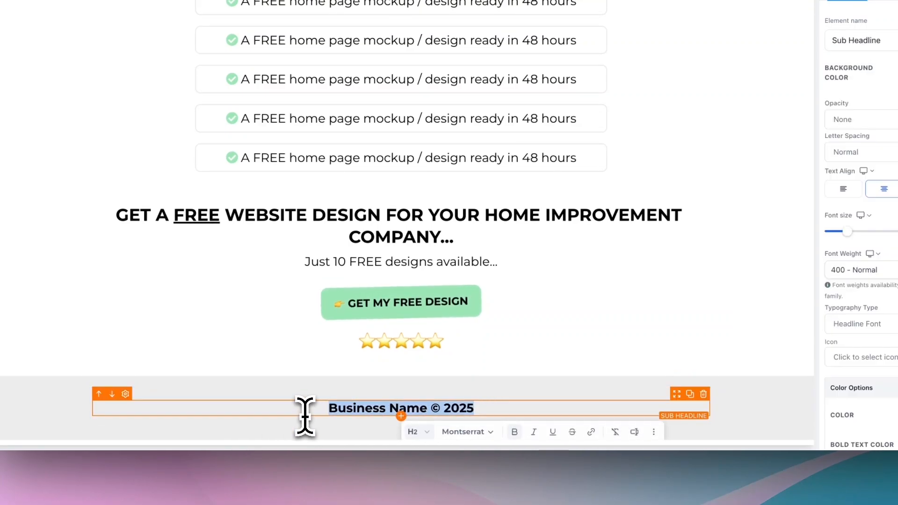
click(513, 390)
click(743, 345)
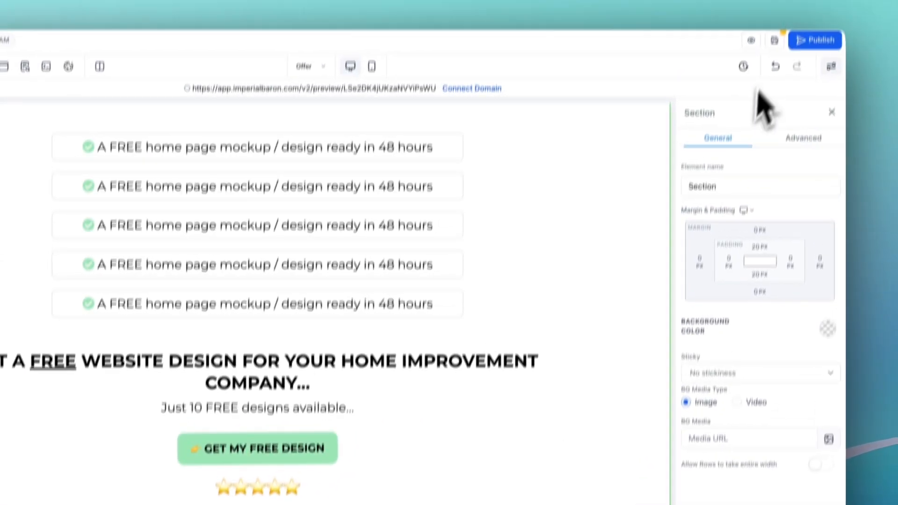
click(775, 40)
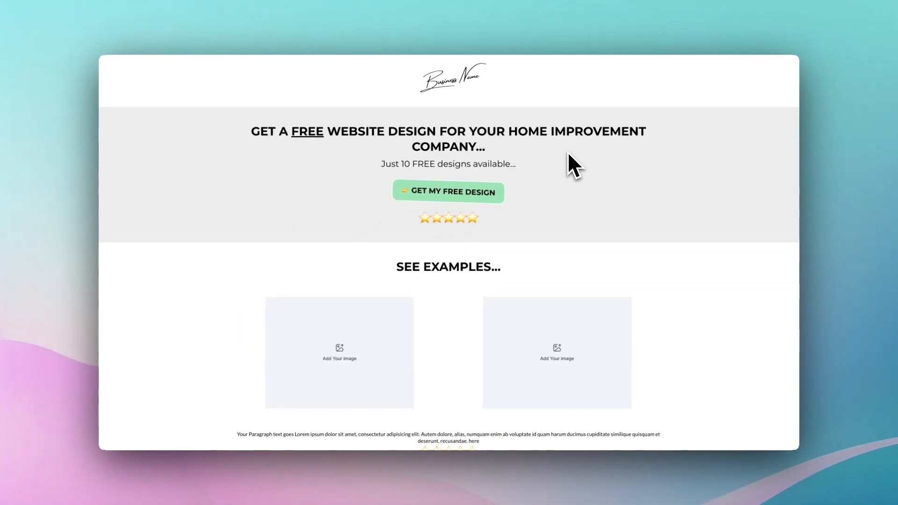
Review the full desktop preview of the Offer page from the logo header down to the footer.
scroll(547, 183, down, 3)
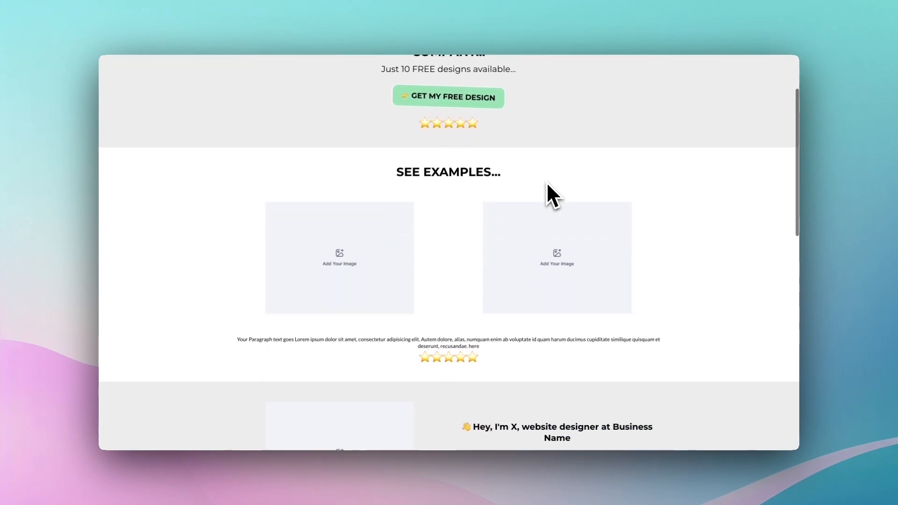
scroll(547, 187, down, 10)
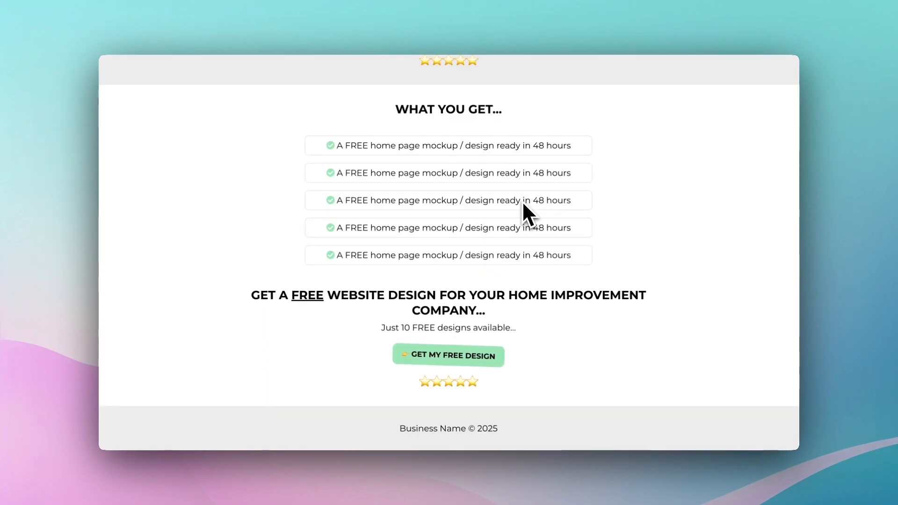
scroll(523, 204, up, 8)
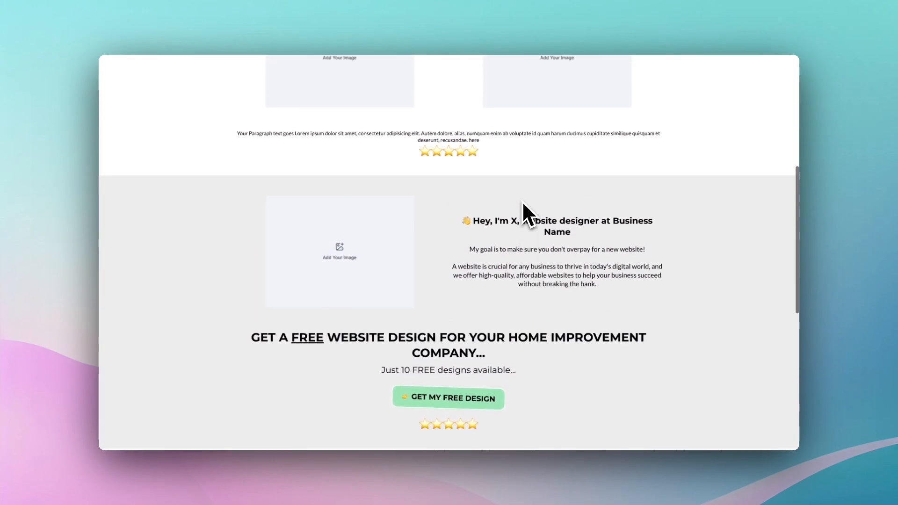
scroll(523, 201, up, 6)
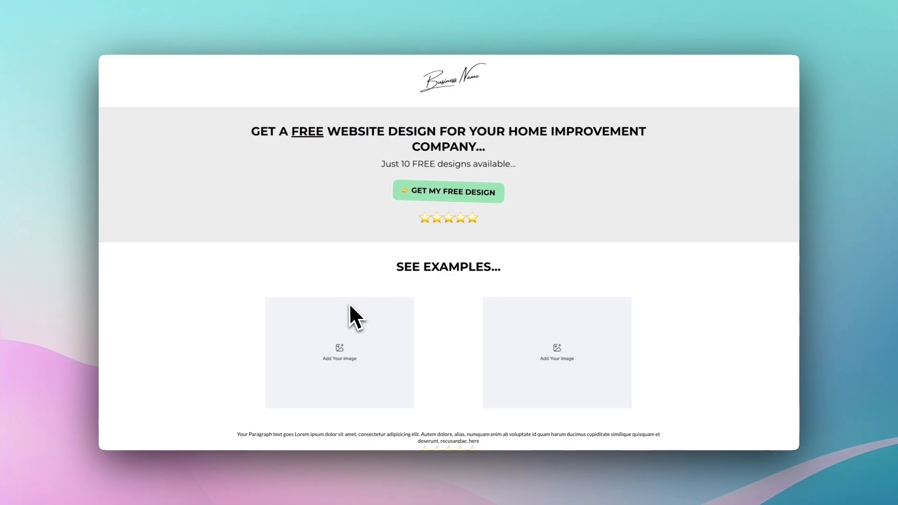
scroll(345, 303, down, 4)
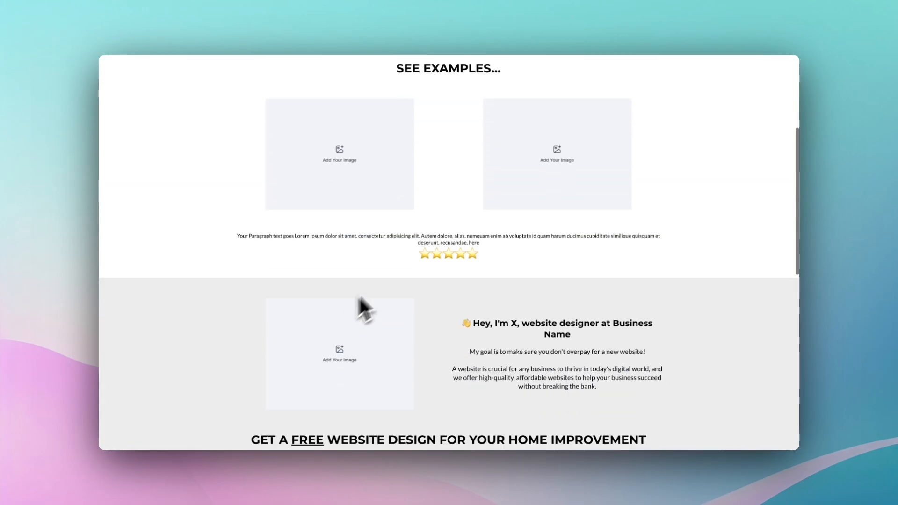
scroll(345, 261, up, 2)
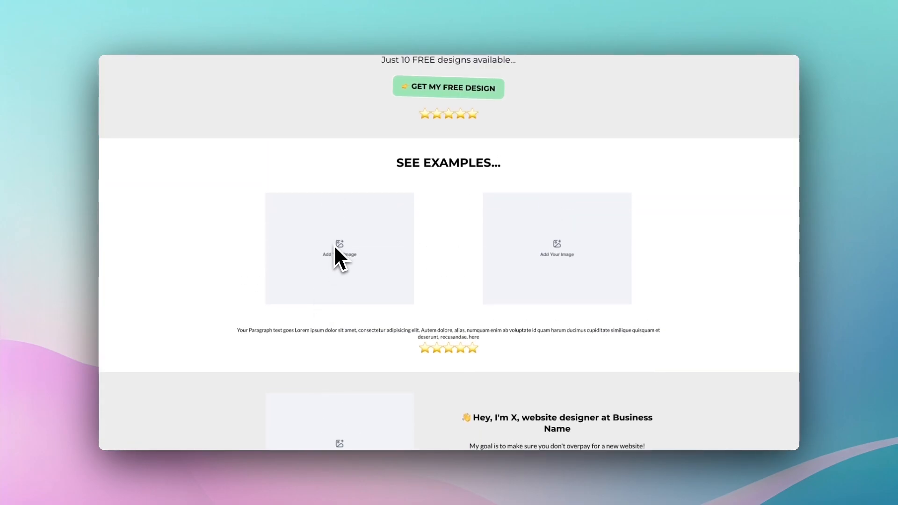
scroll(339, 247, up, 2)
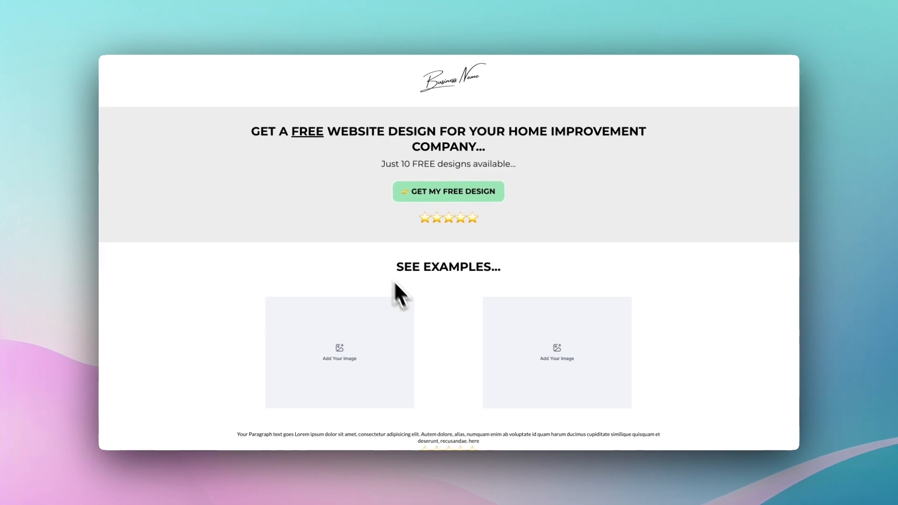
scroll(402, 290, down, 3)
scroll(412, 305, down, 8)
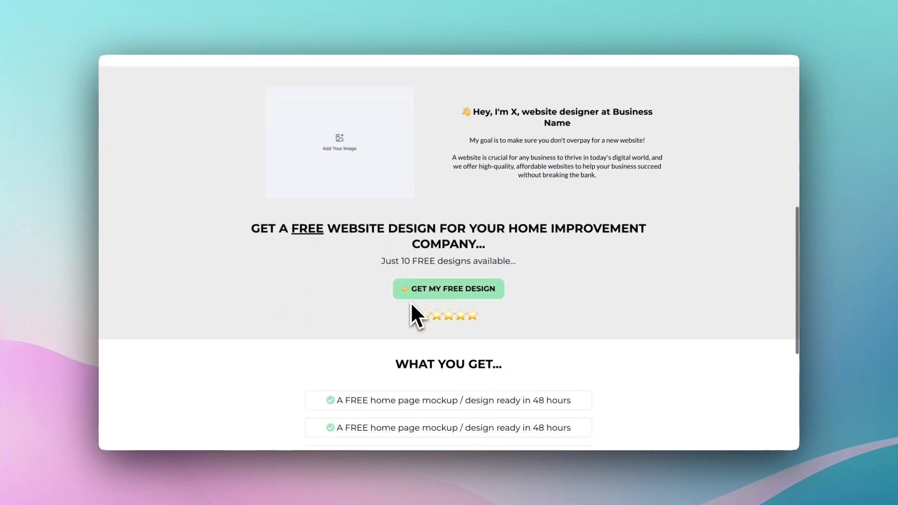
scroll(412, 305, down, 4)
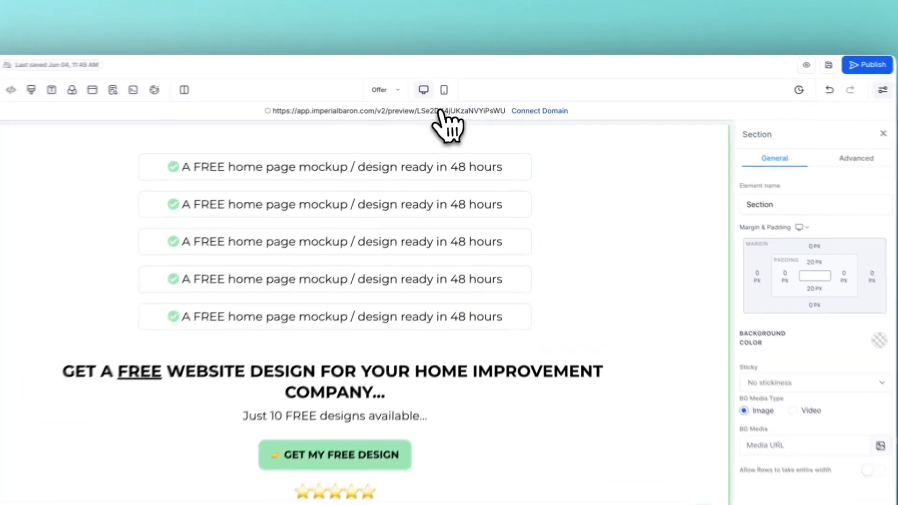
Check the whole page in mobile view, including the last checklist item's spacing settings, and return to desktop view.
click(441, 92)
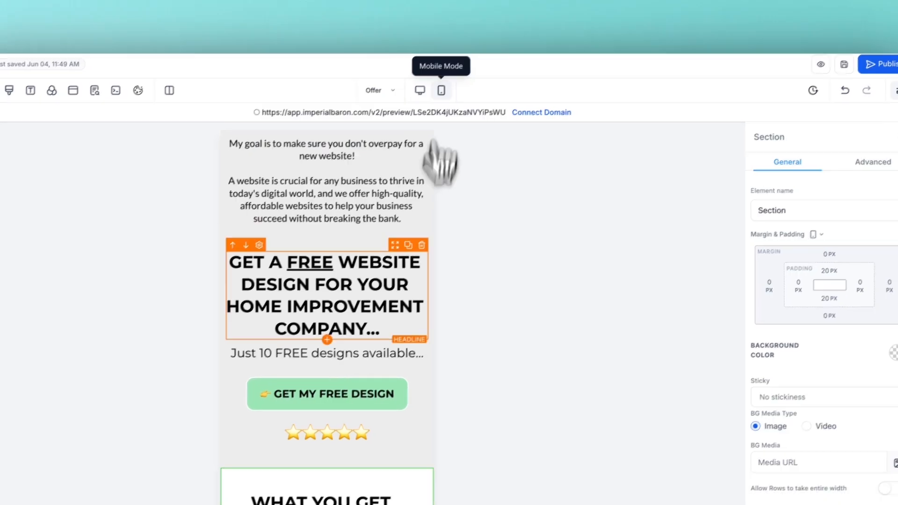
scroll(421, 281, down, 5)
scroll(430, 281, up, 5)
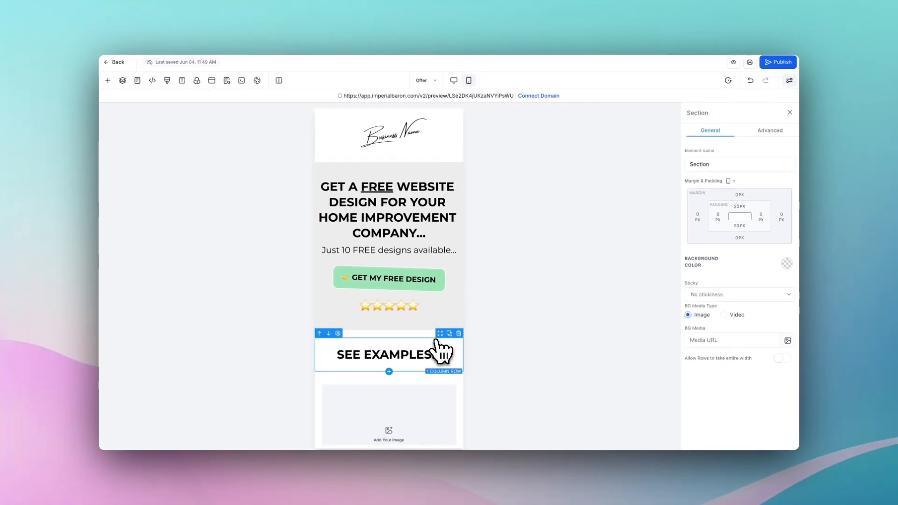
scroll(440, 350, down, 8)
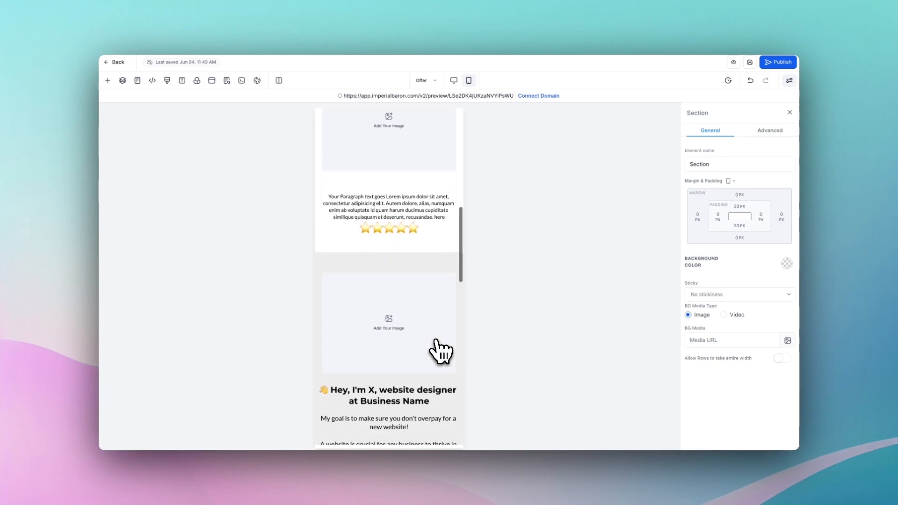
scroll(440, 350, down, 8)
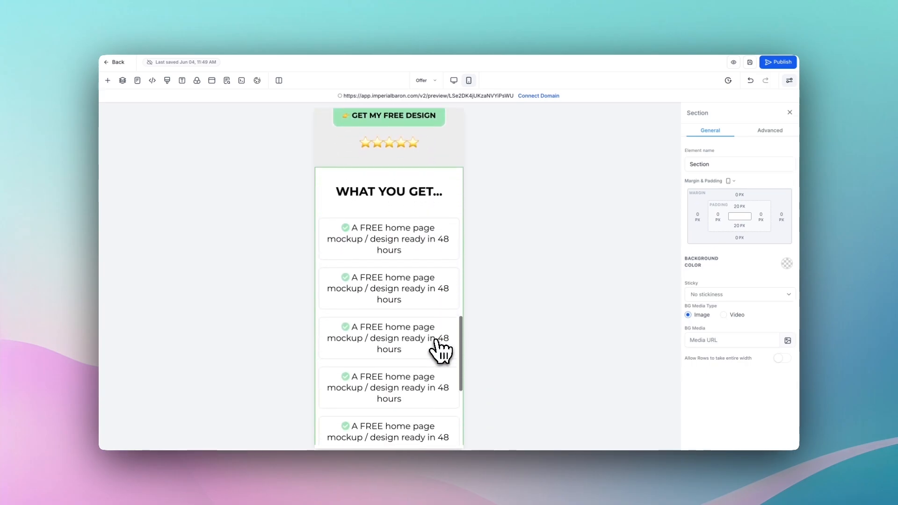
scroll(435, 346, down, 4)
click(409, 275)
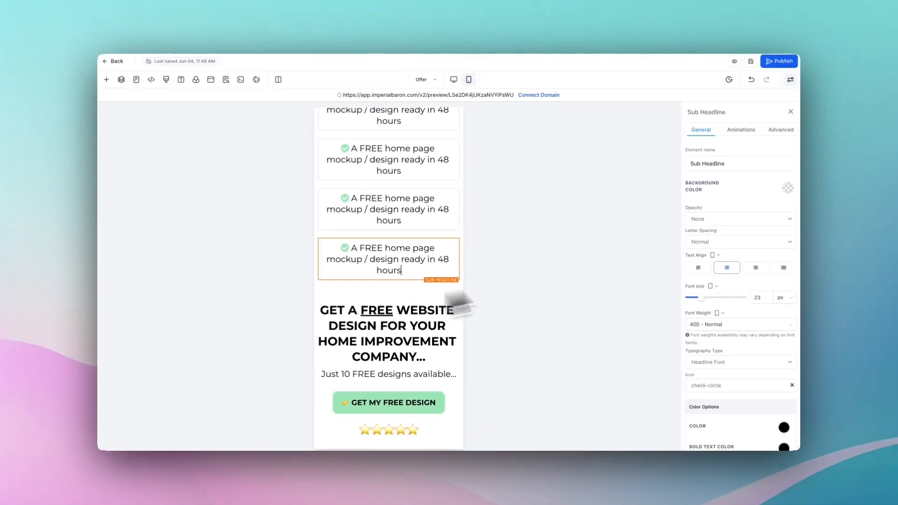
scroll(739, 327, down, 5)
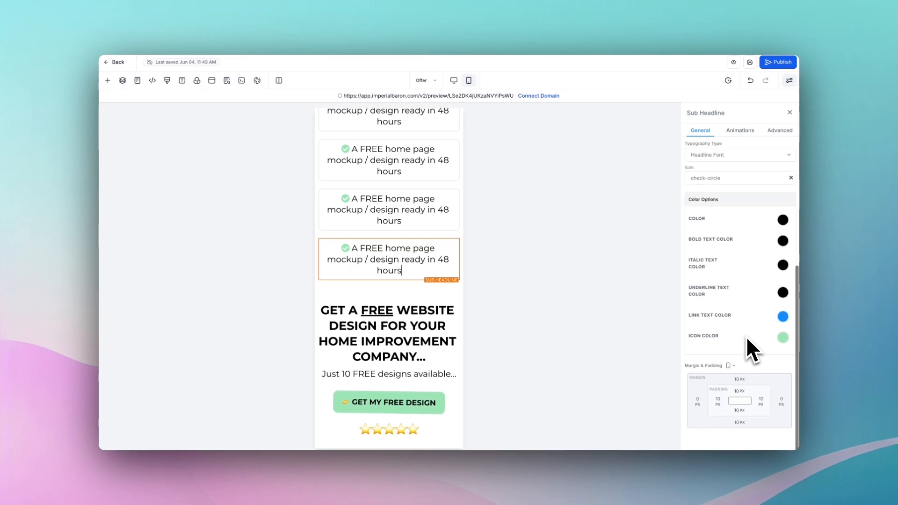
scroll(388, 281, up, 3)
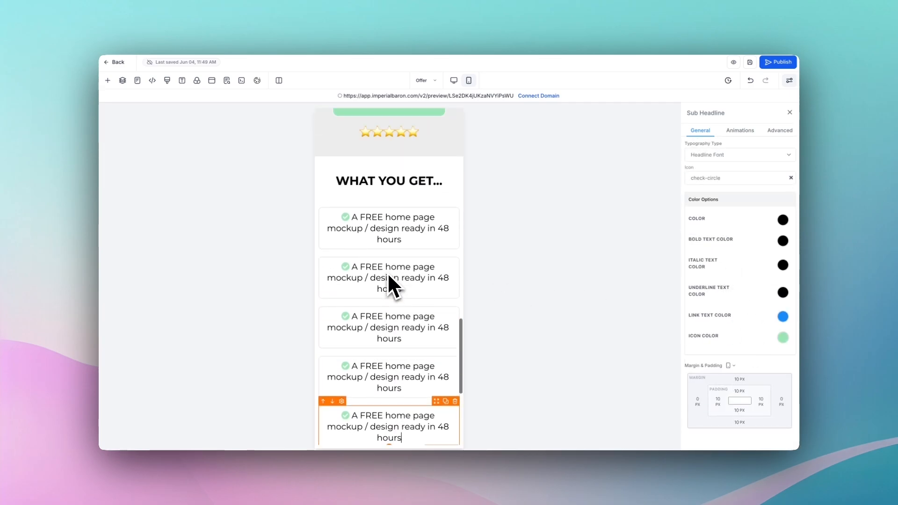
scroll(388, 280, down, 5)
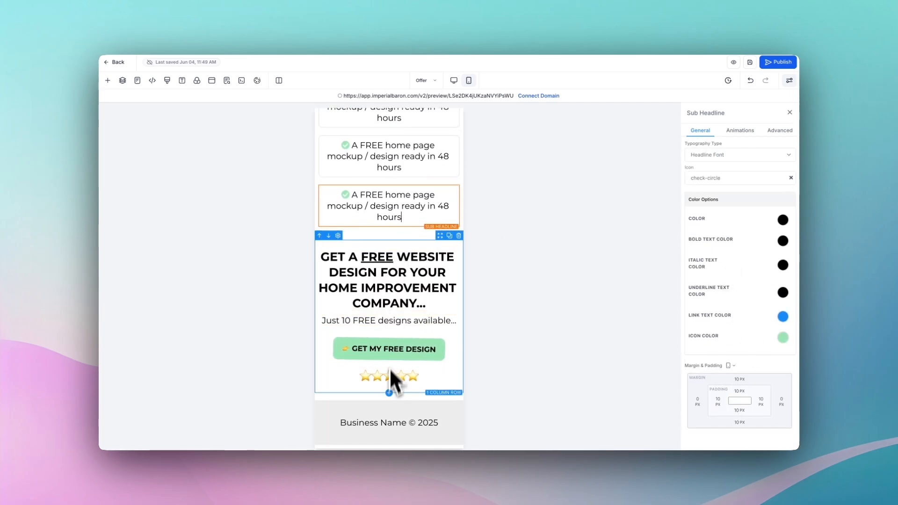
scroll(366, 422, up, 15)
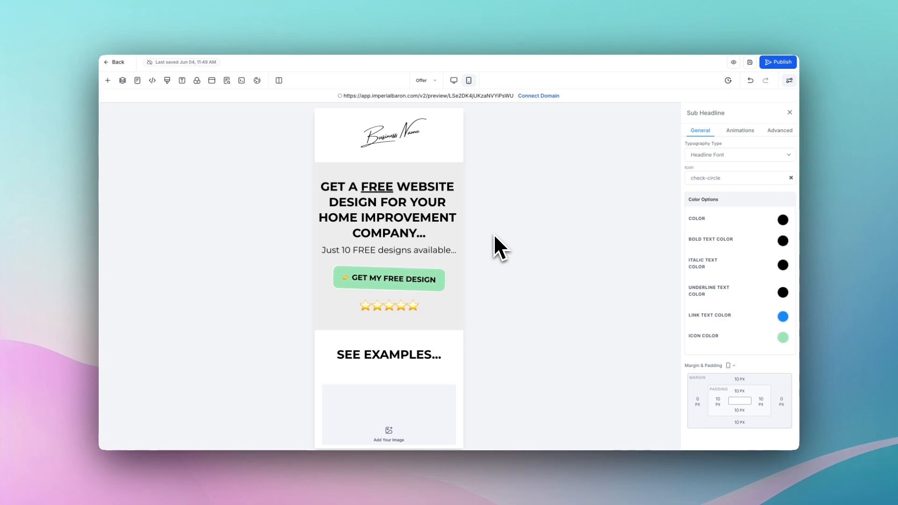
click(453, 80)
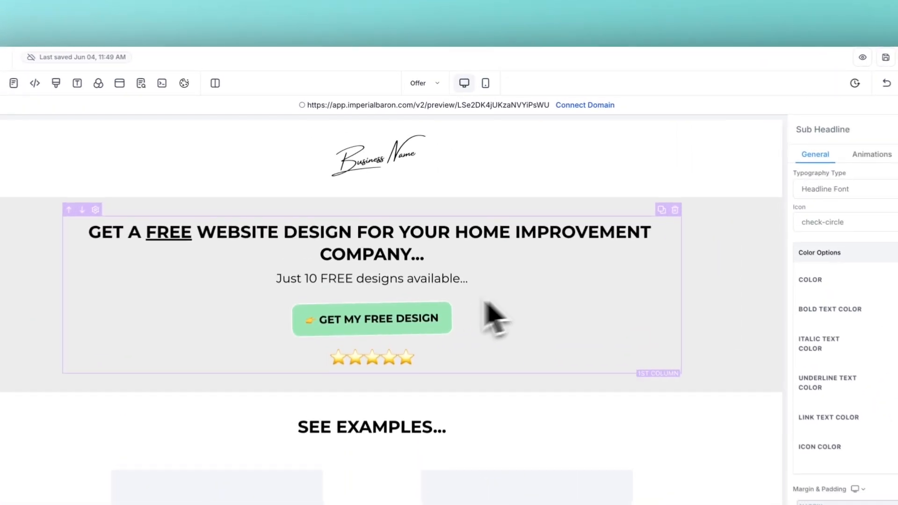
Inspect the link action of the hero section's "GET MY FREE DESIGN" button.
click(369, 319)
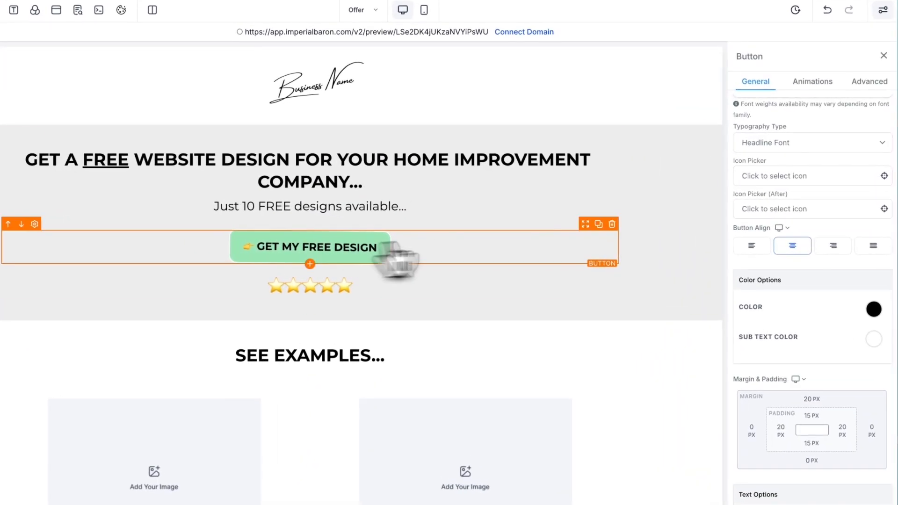
scroll(624, 274, down, 3)
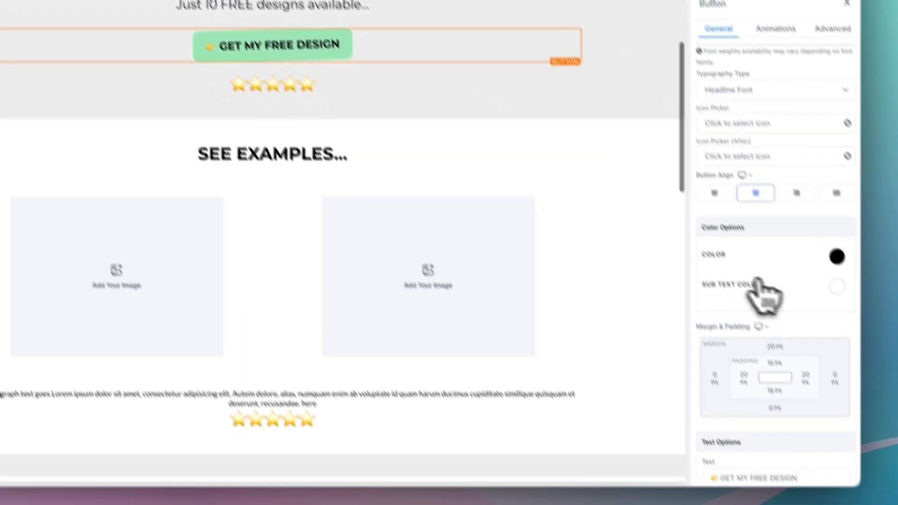
scroll(763, 291, down, 4)
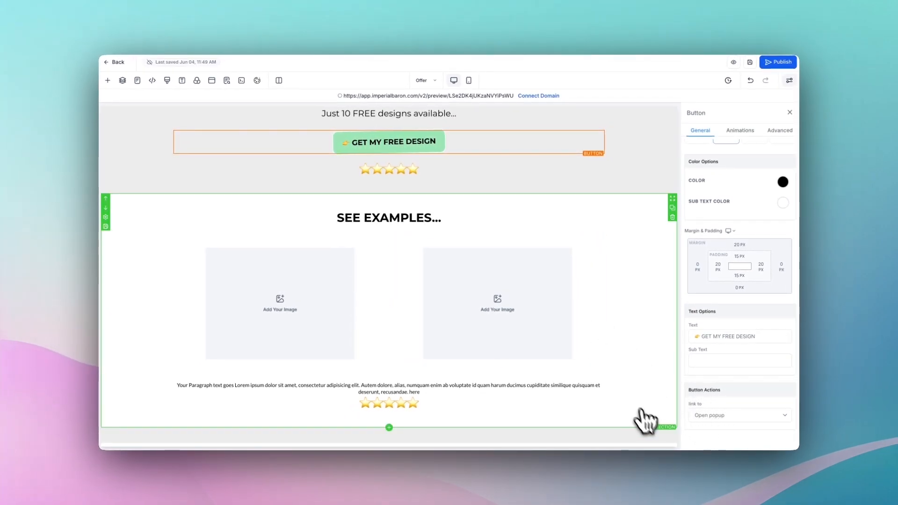
scroll(538, 328, up, 3)
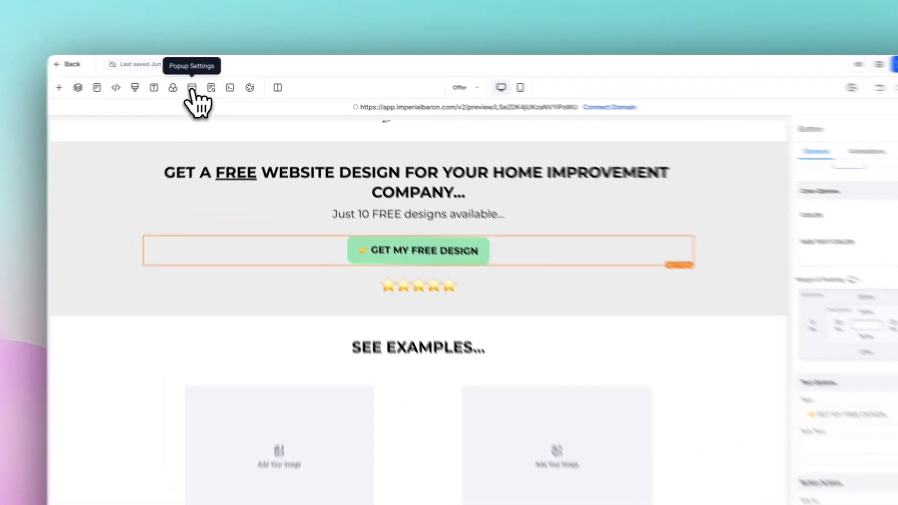
Open the page's popup for editing and add a one-column row inside it.
click(192, 88)
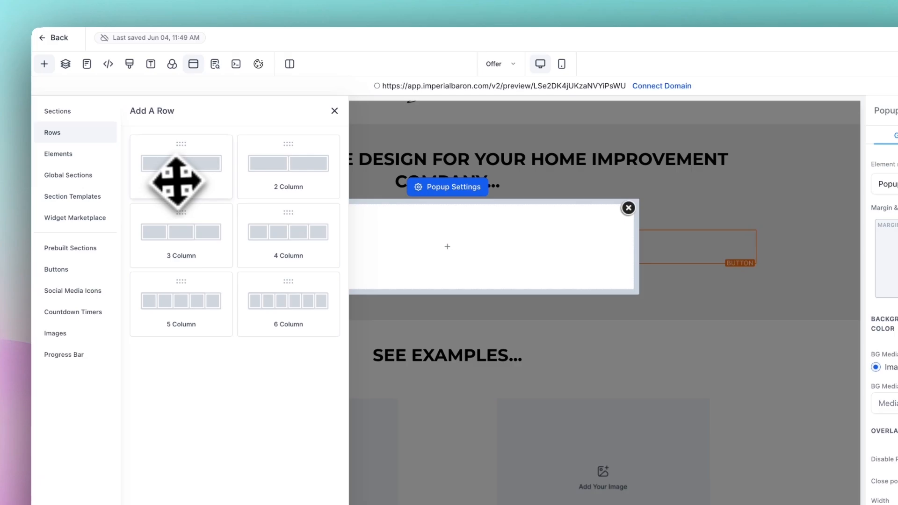
drag(177, 181, 444, 257)
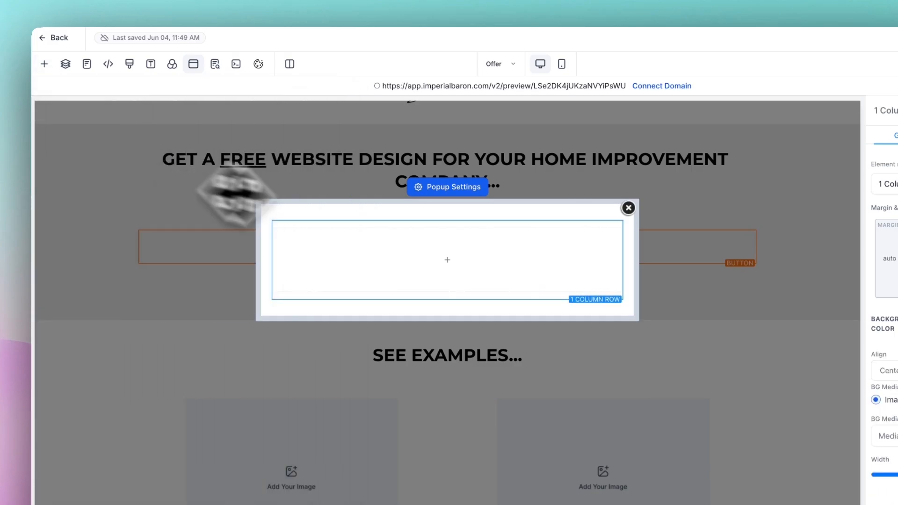
Add a headline to the popup's row reading "SUBMIT YOUR INFORMATION".
click(468, 260)
drag(168, 208, 412, 252)
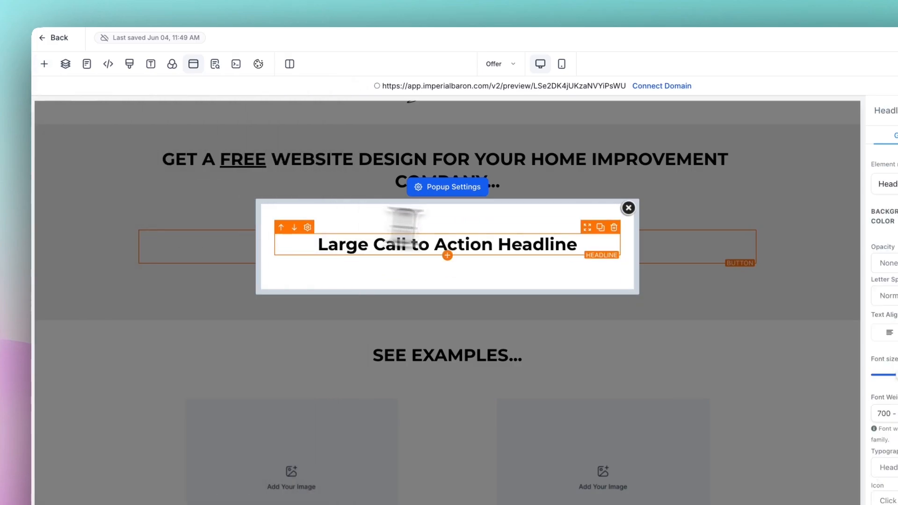
double_click(555, 240)
text(SUBMIT YOUR INFORMATION)
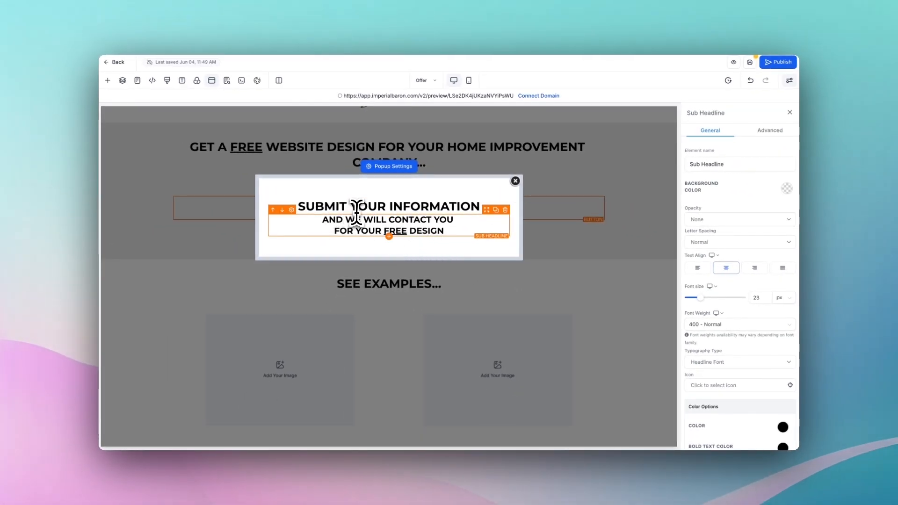
Remove the bold formatting from the popup's sub-headline and give the headline above it a 10 px bottom margin.
drag(443, 231, 321, 224)
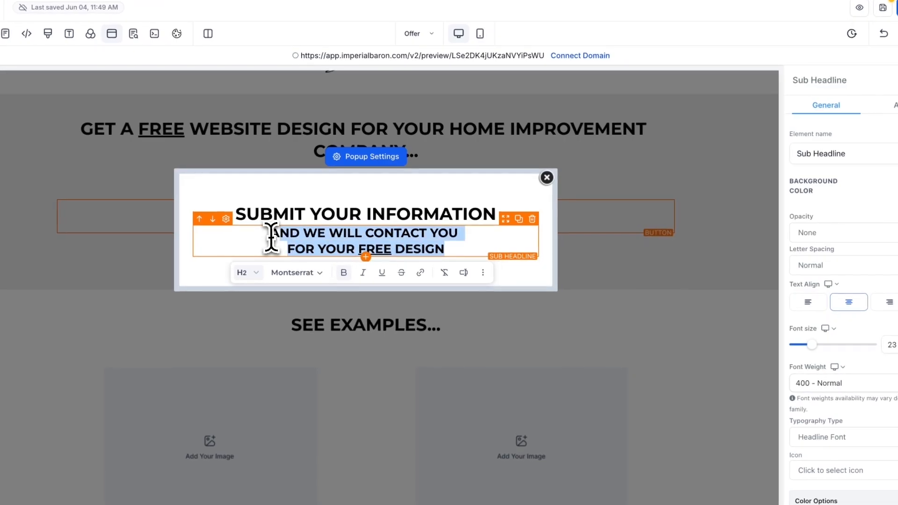
click(524, 280)
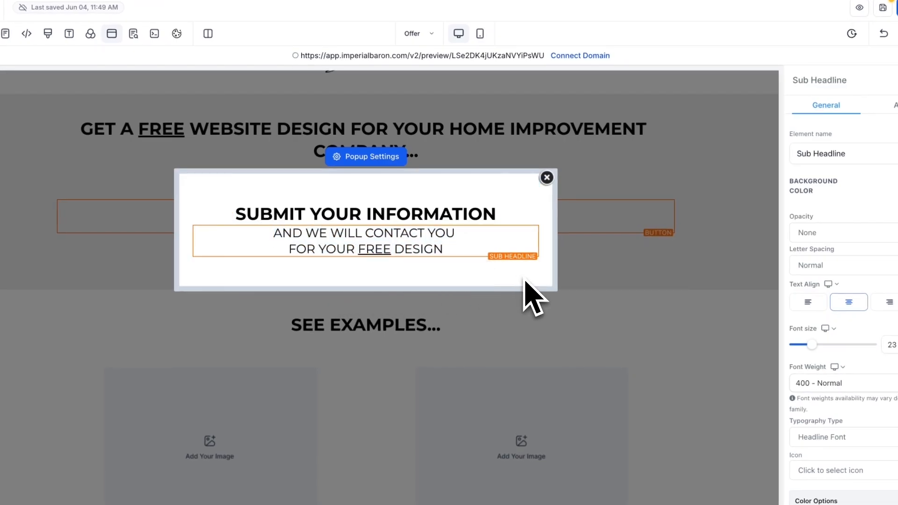
click(448, 209)
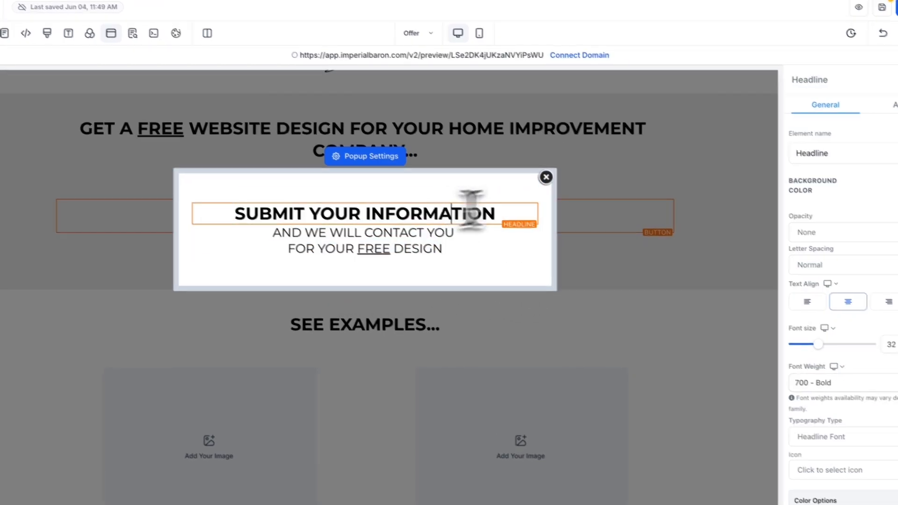
scroll(856, 361, down, 8)
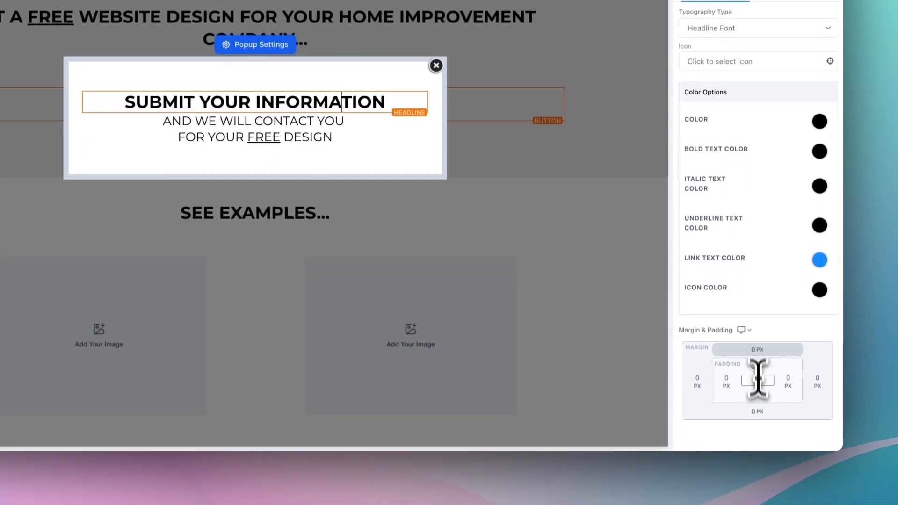
click(758, 461)
click(819, 395)
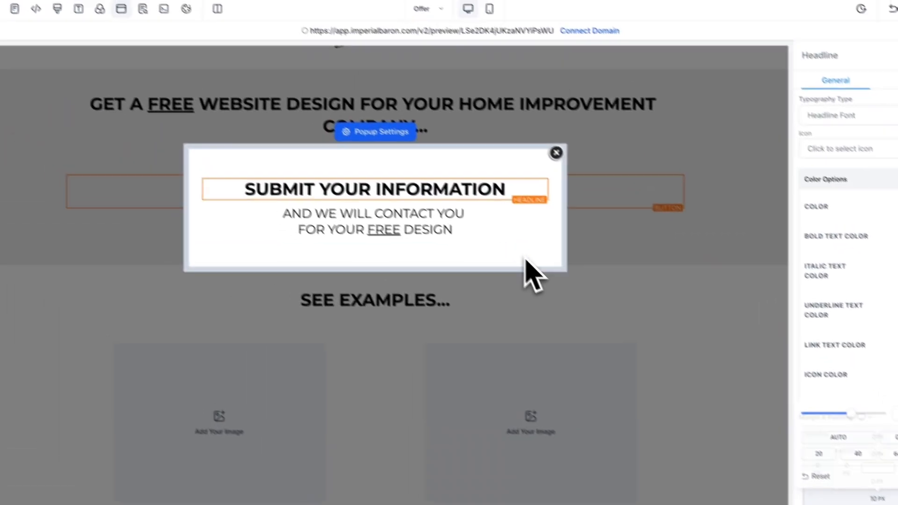
click(404, 169)
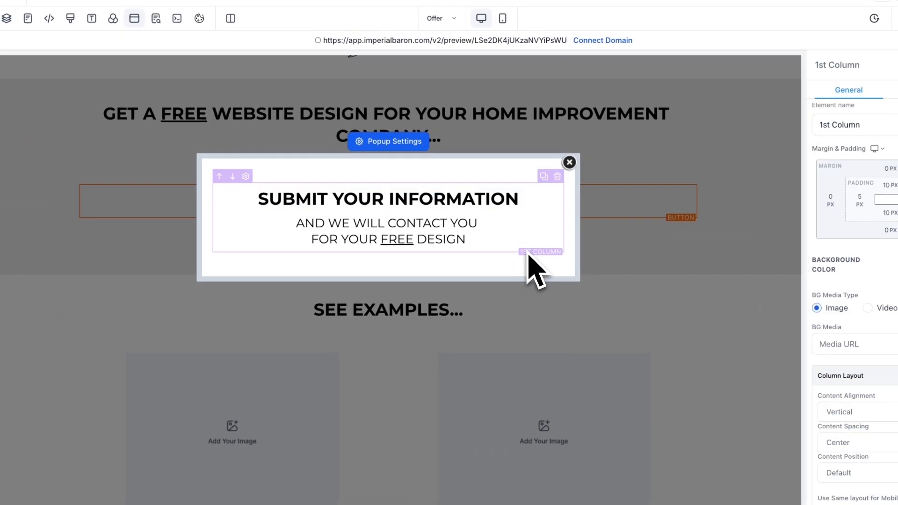
click(389, 260)
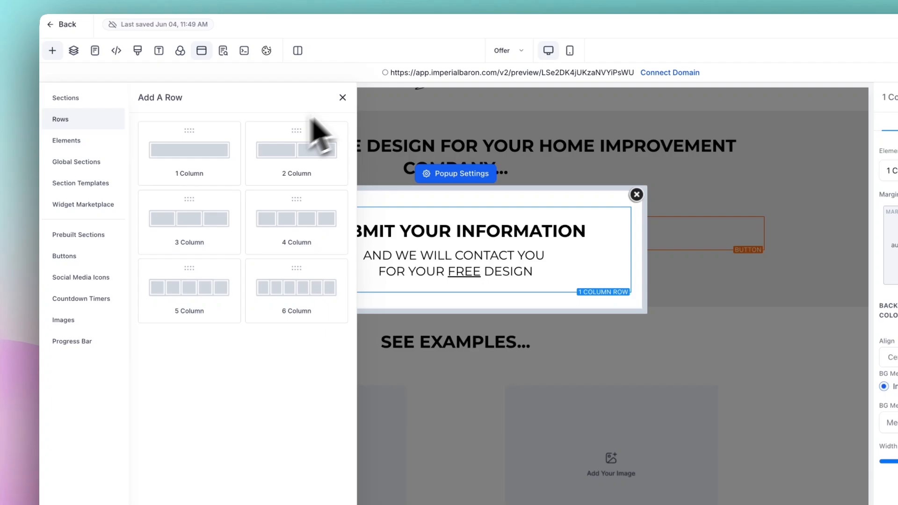
click(343, 97)
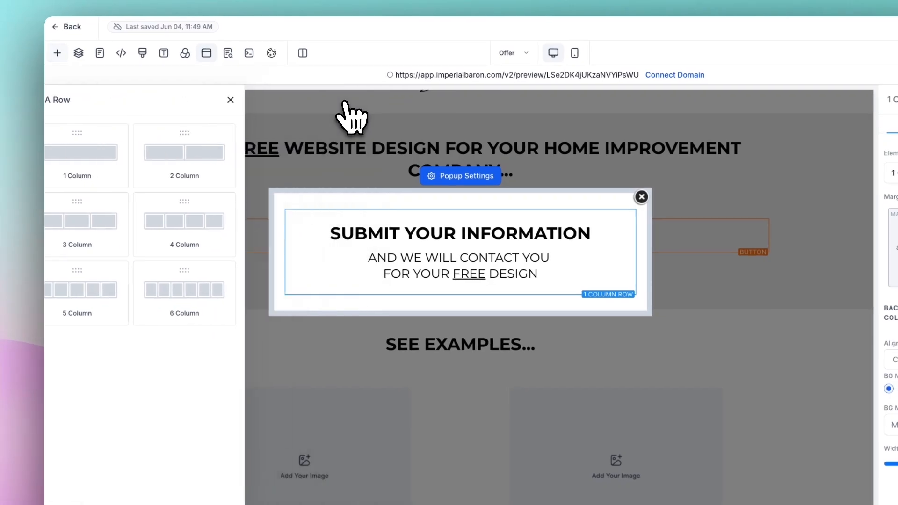
Add a Form element below the popup's sub-headline and set its redirect action to "Go to Next step".
click(460, 281)
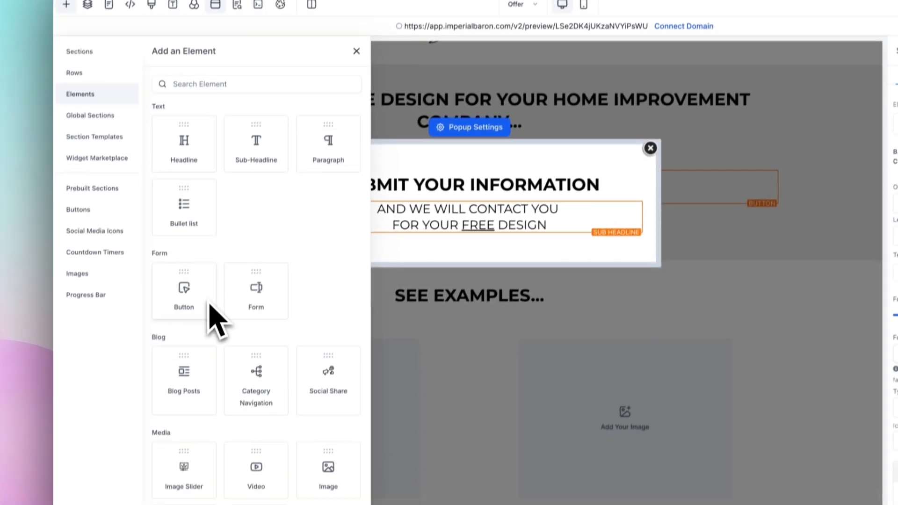
scroll(206, 363, down, 6)
scroll(252, 288, down, 2)
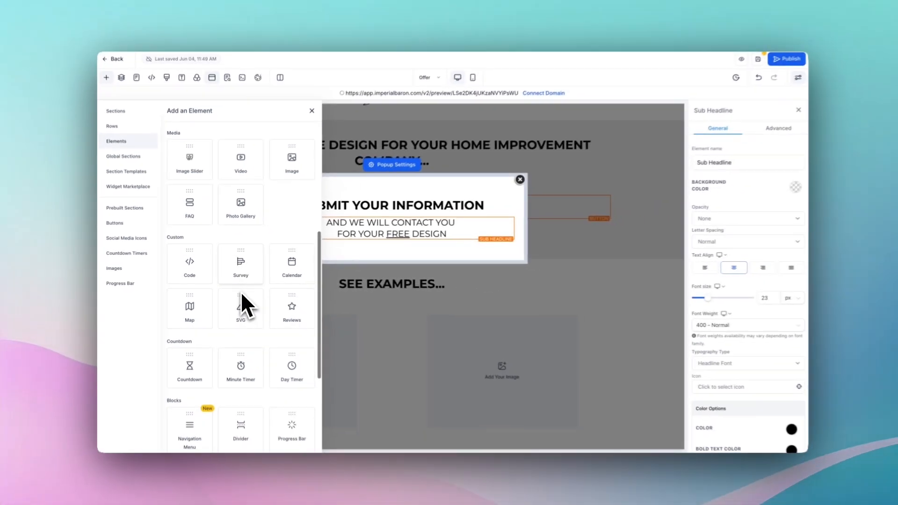
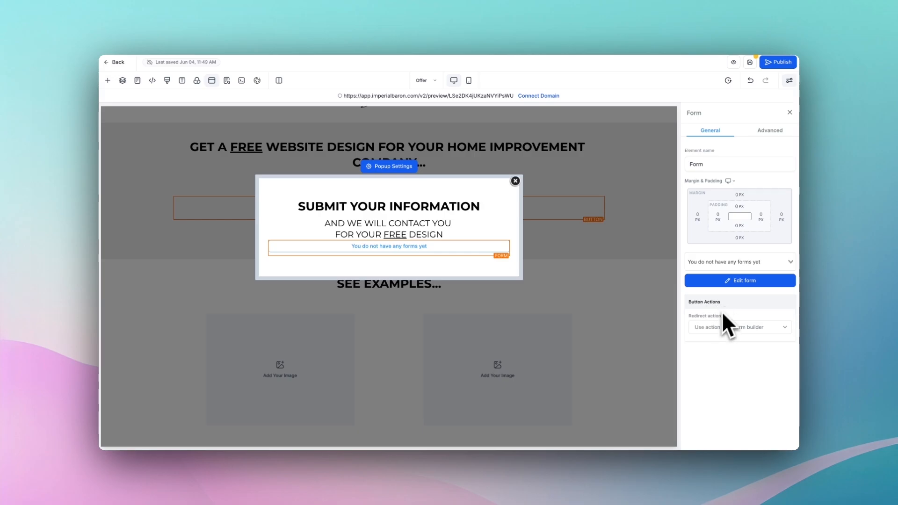
click(714, 328)
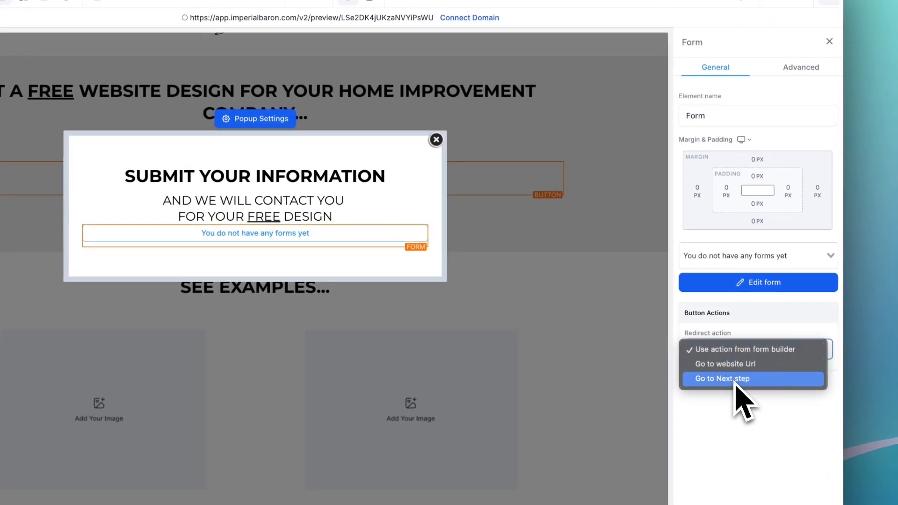
click(736, 380)
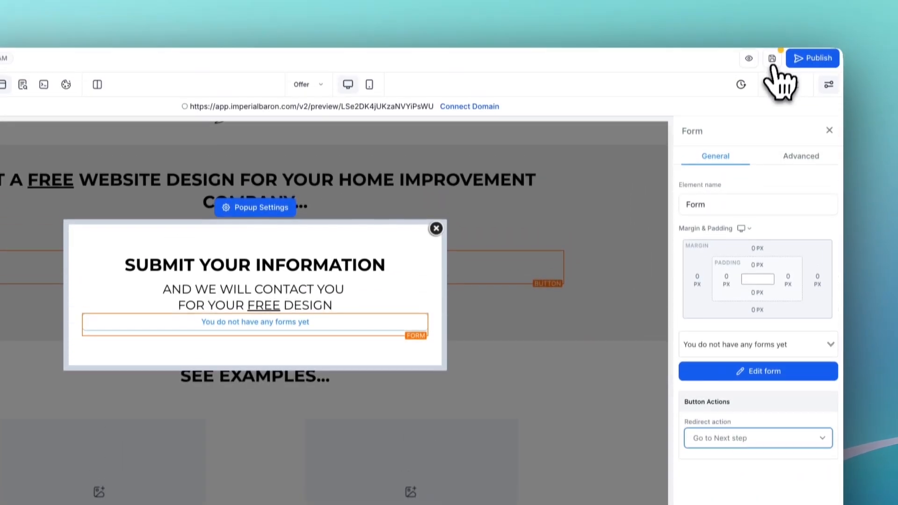
Save the Offer page with its popup and return to the funnel's steps overview.
click(773, 66)
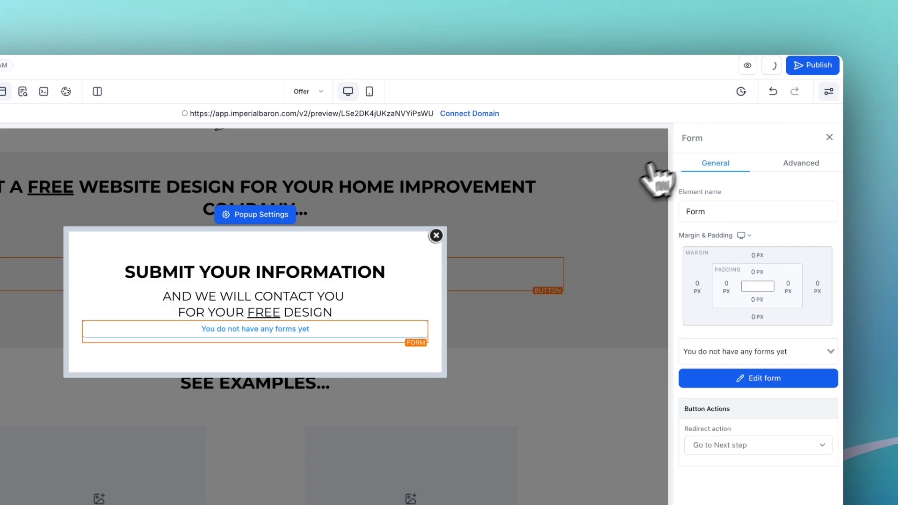
click(437, 236)
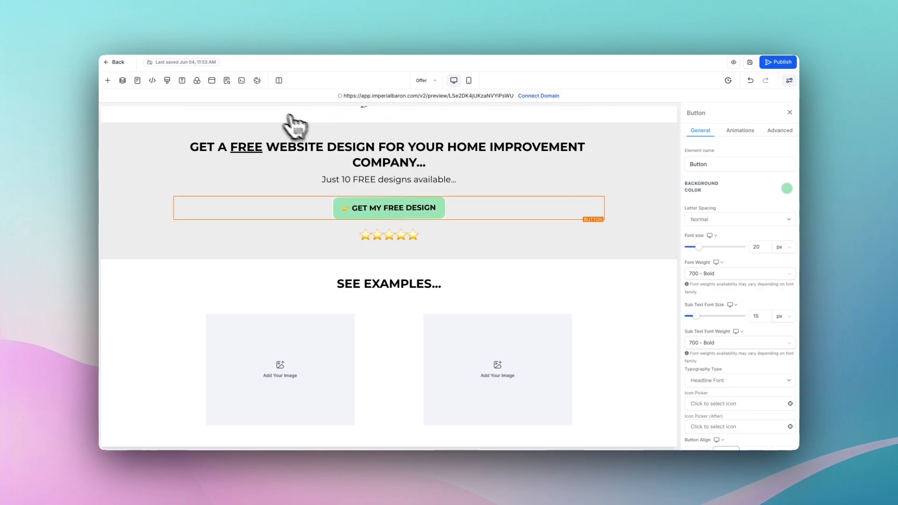
click(114, 62)
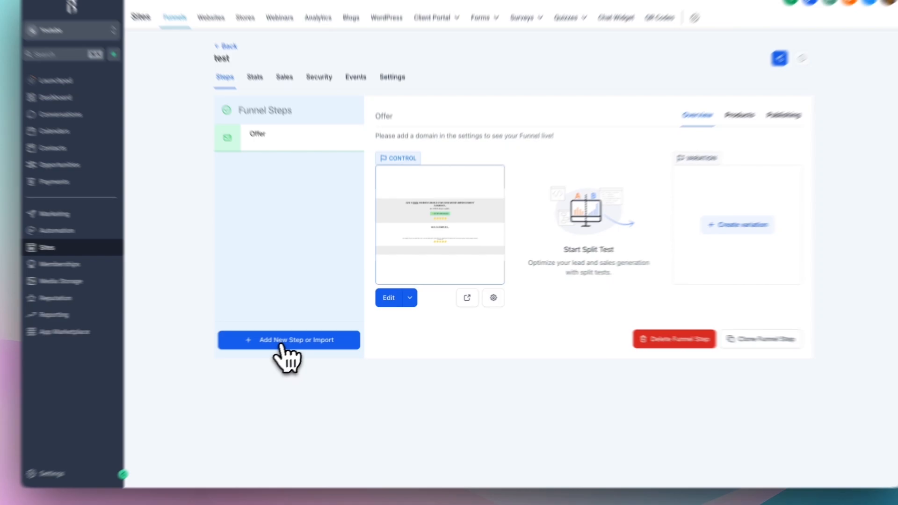
Create a new funnel step with the page name "Calendar".
click(306, 335)
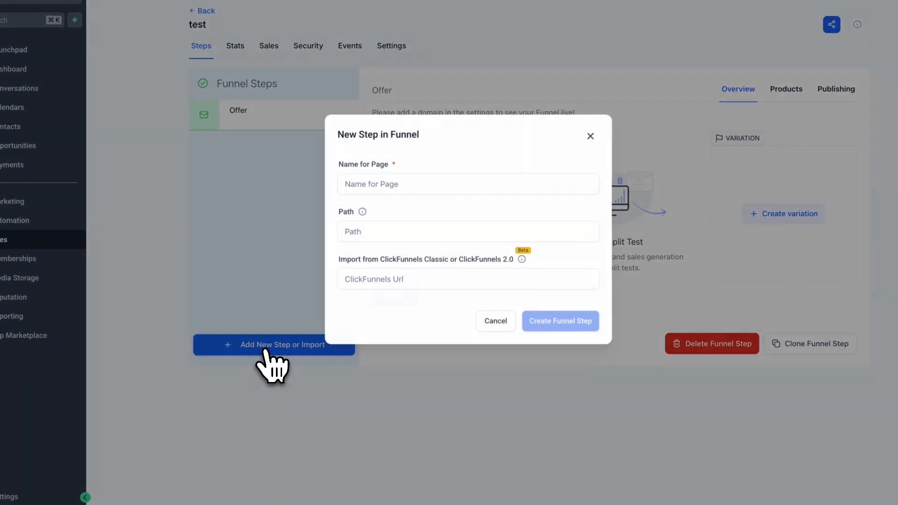
click(388, 188)
text(Calendar)
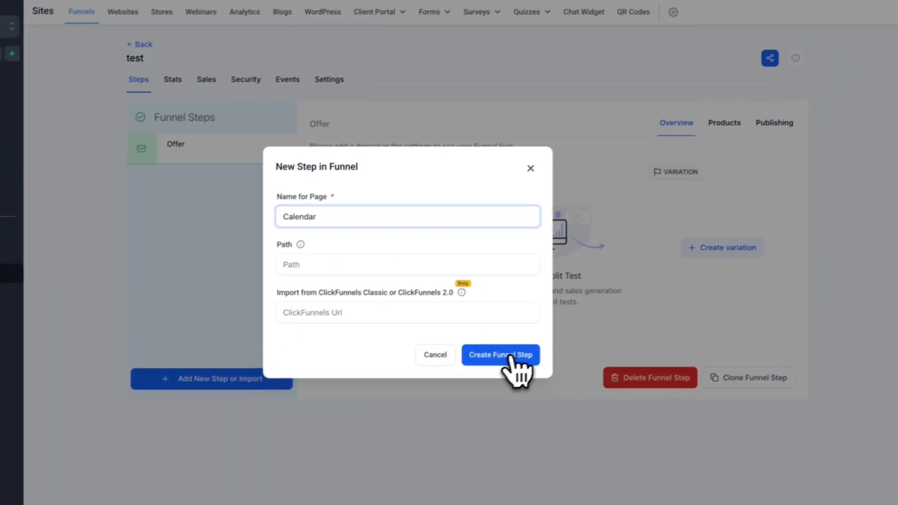
click(563, 321)
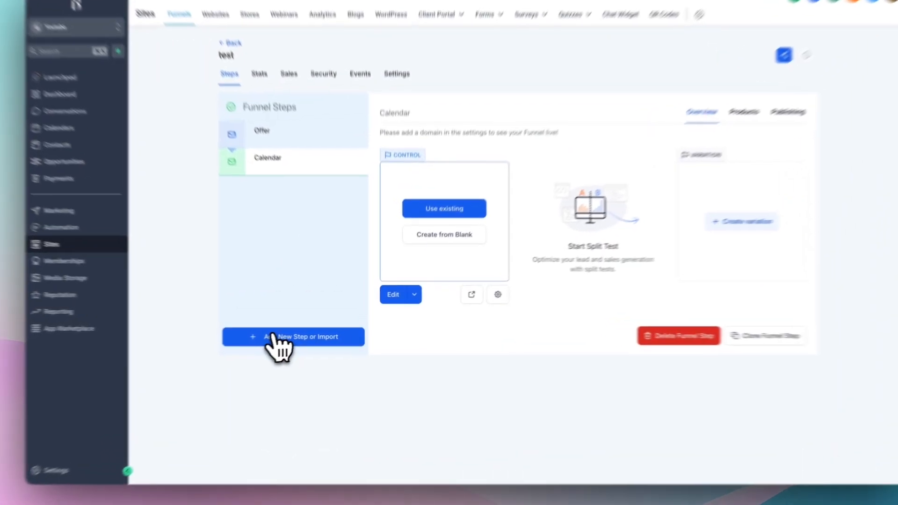
Create another funnel step with the page name "Thank You".
click(274, 337)
click(380, 194)
text(Thank You)
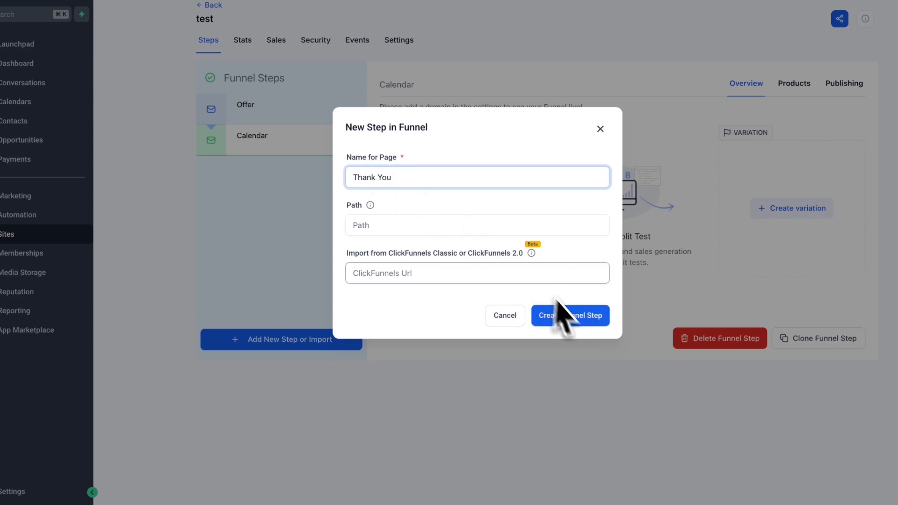
click(580, 318)
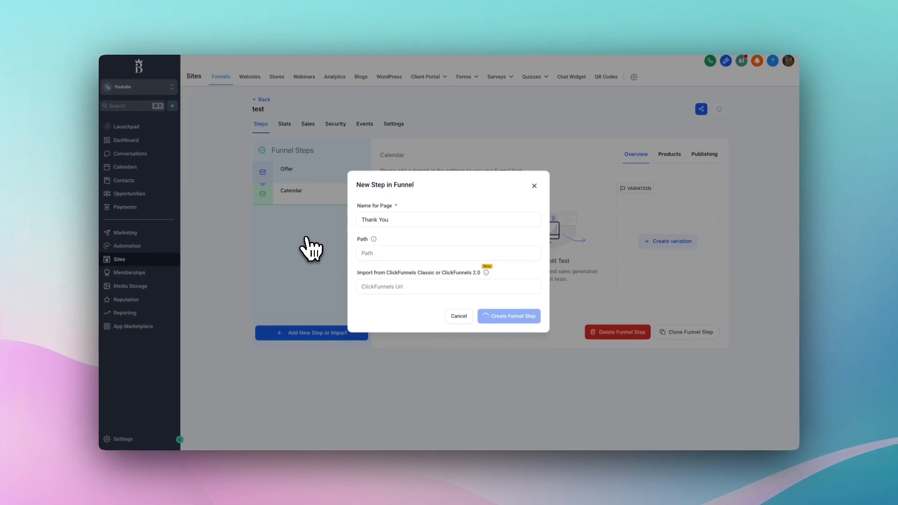
Select the Calendar funnel step and create its page from blank.
click(303, 170)
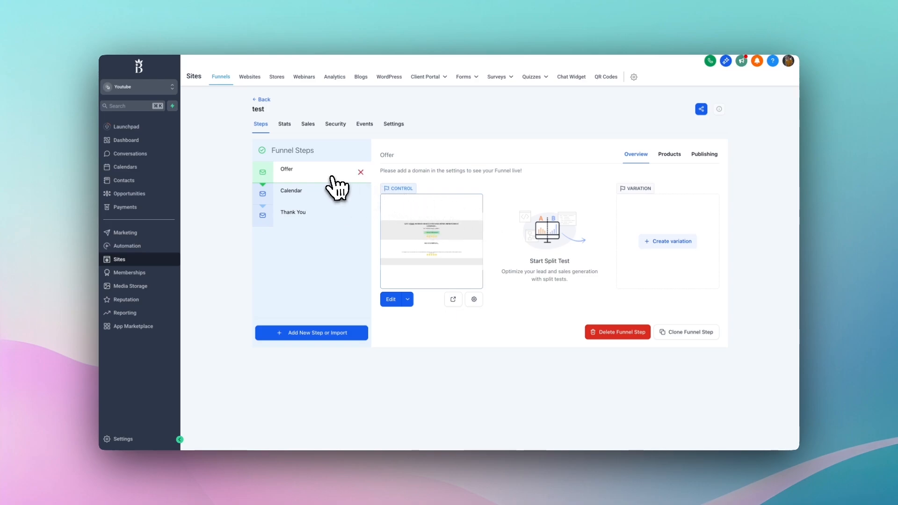
click(321, 200)
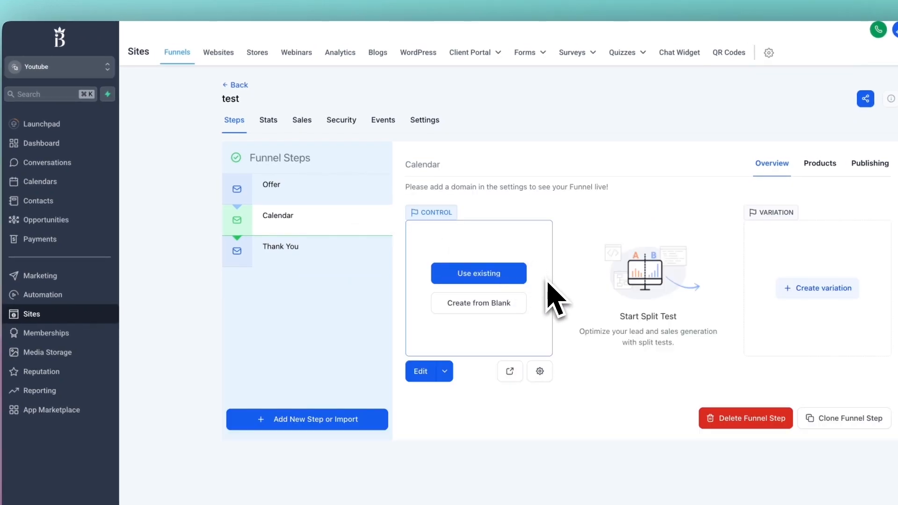
click(469, 303)
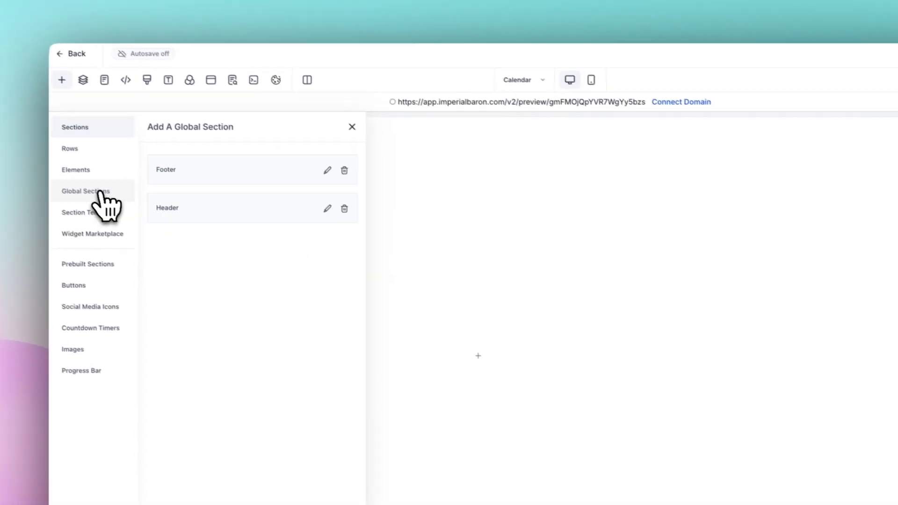
Insert the global Header section on the Calendar page and the global Footer section below it.
drag(195, 215, 496, 192)
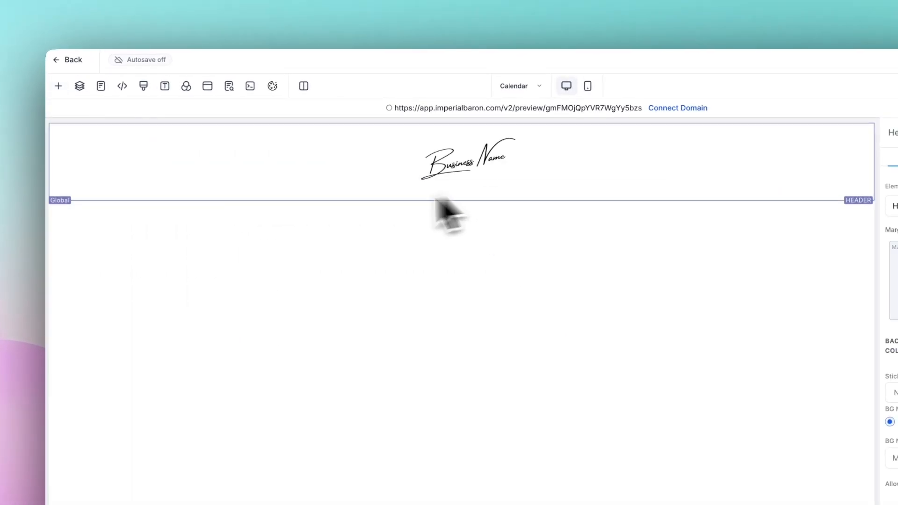
click(59, 85)
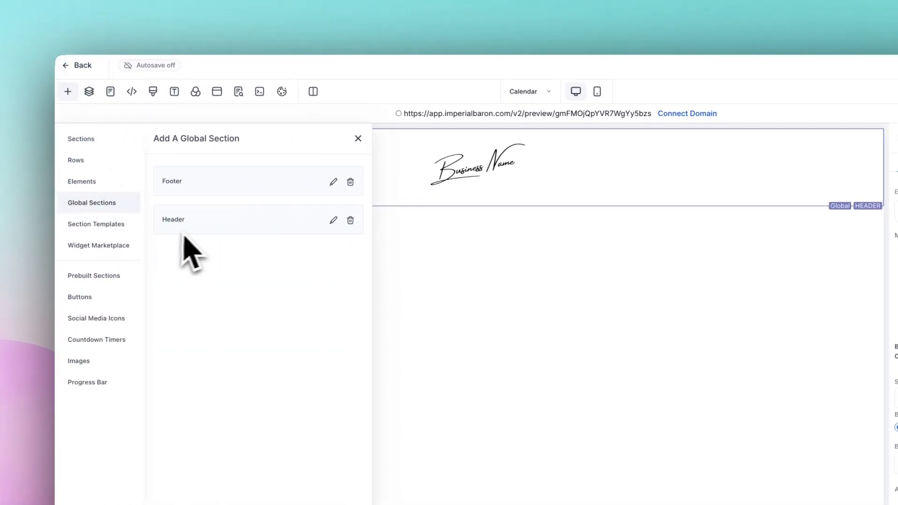
drag(274, 185, 539, 307)
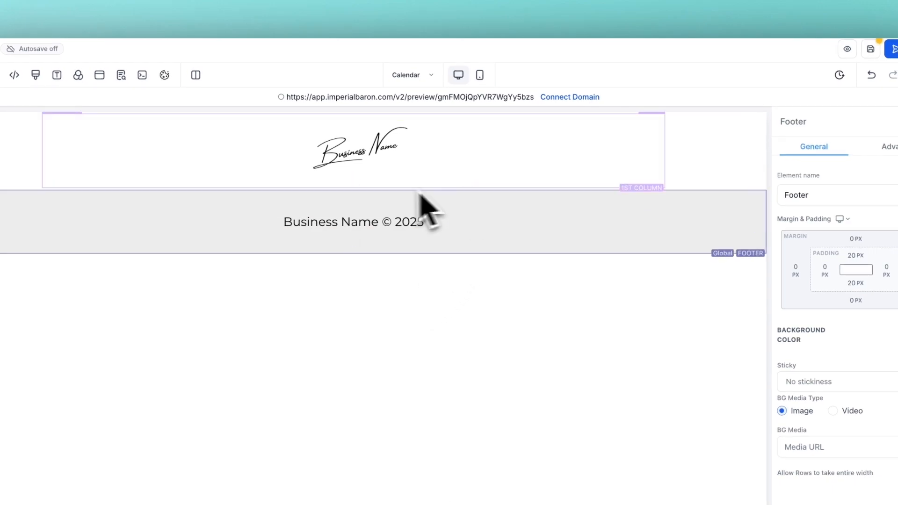
Add a new section between the header and footer and place a one-column row in it.
click(354, 189)
drag(174, 189, 421, 240)
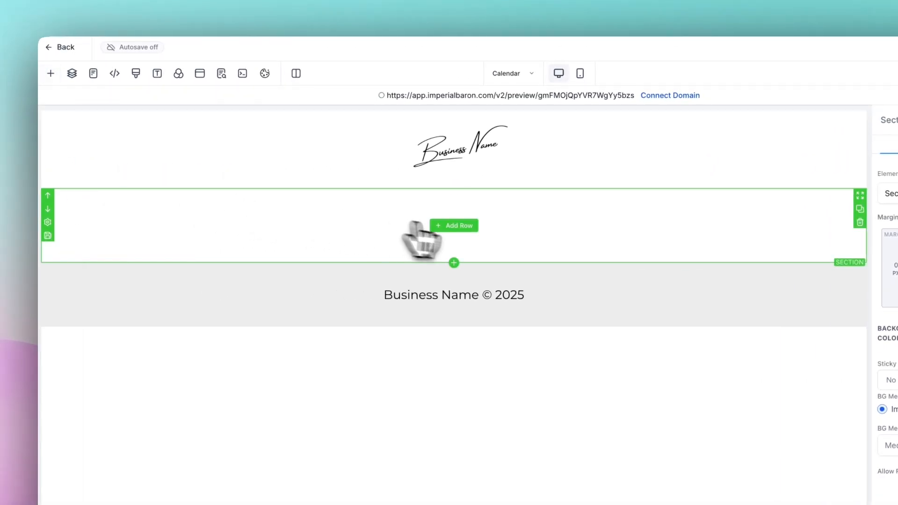
click(457, 225)
drag(200, 189, 210, 201)
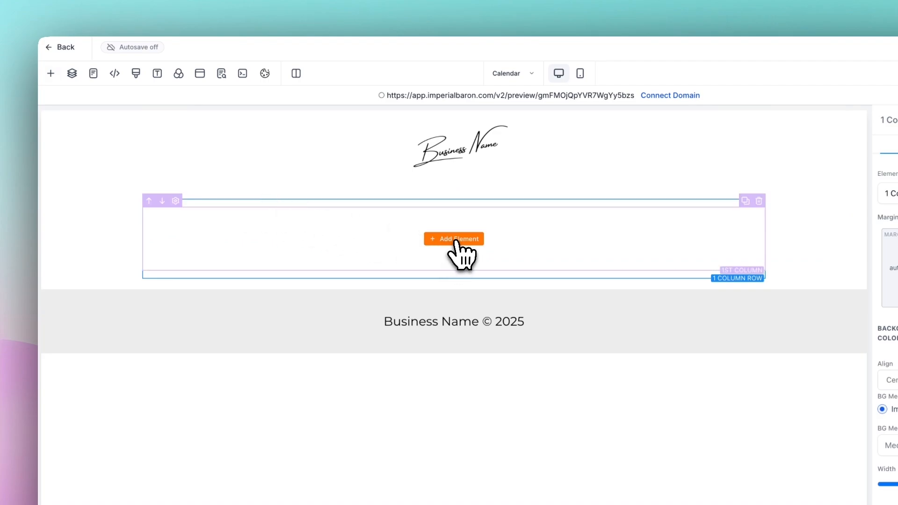
Add a headline to the new row reading "THANK YOU FOR SUBMITTING YOUR INFORMATION!".
click(456, 240)
click(168, 213)
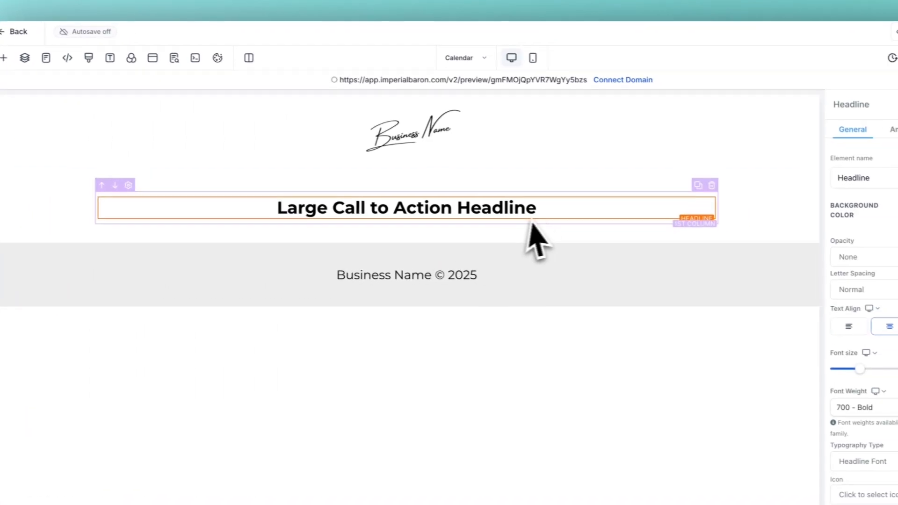
drag(530, 224, 255, 217)
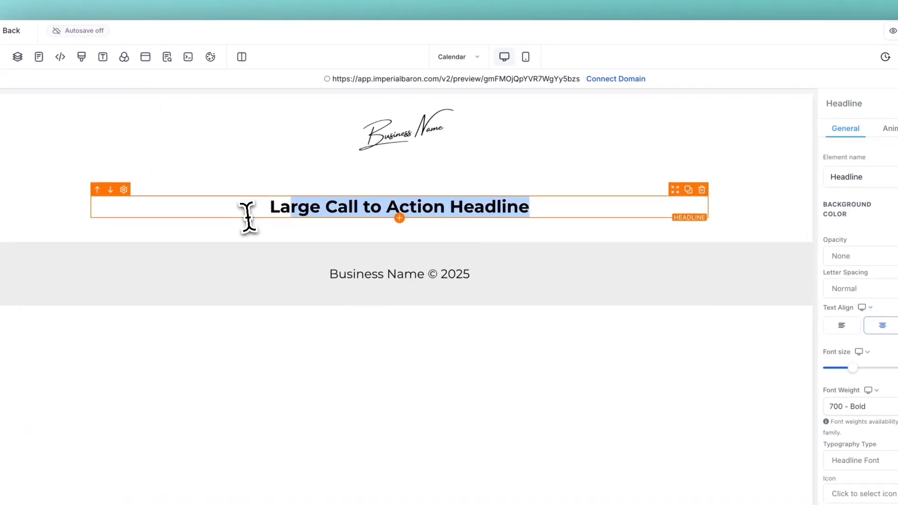
text(THANK YOU FOR SUBMITTING YOUR INFORMATION!)
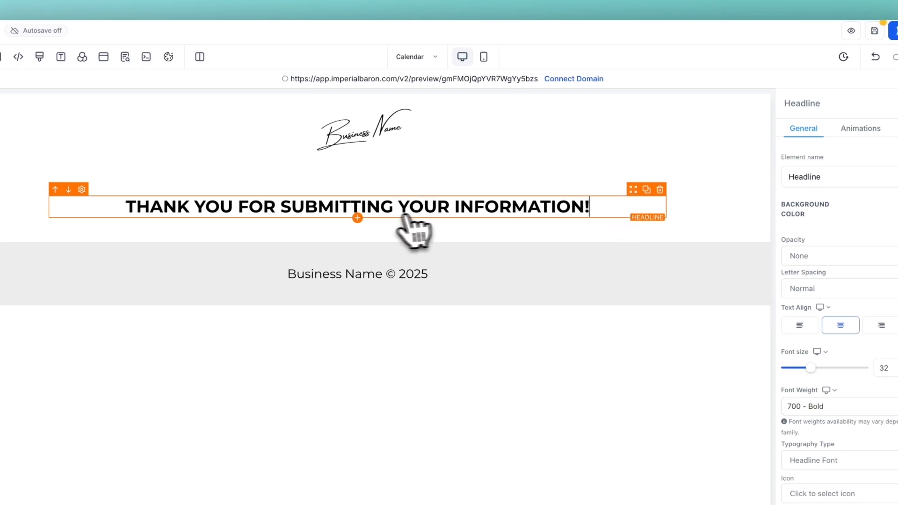
Add a sub-headline below the headline beginning "NEXT STEP: Book a call with us to discuss your requirements" and urging visitors to schedule today.
click(357, 218)
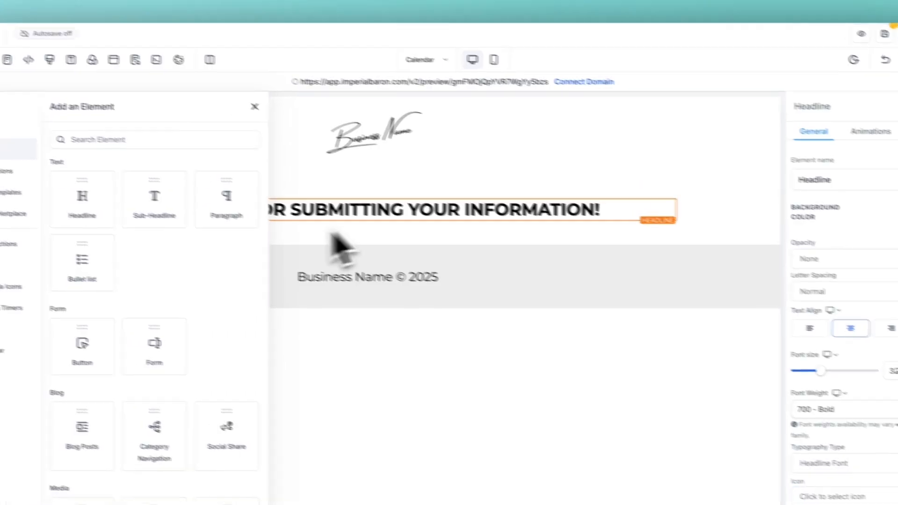
click(141, 194)
triple_click(452, 245)
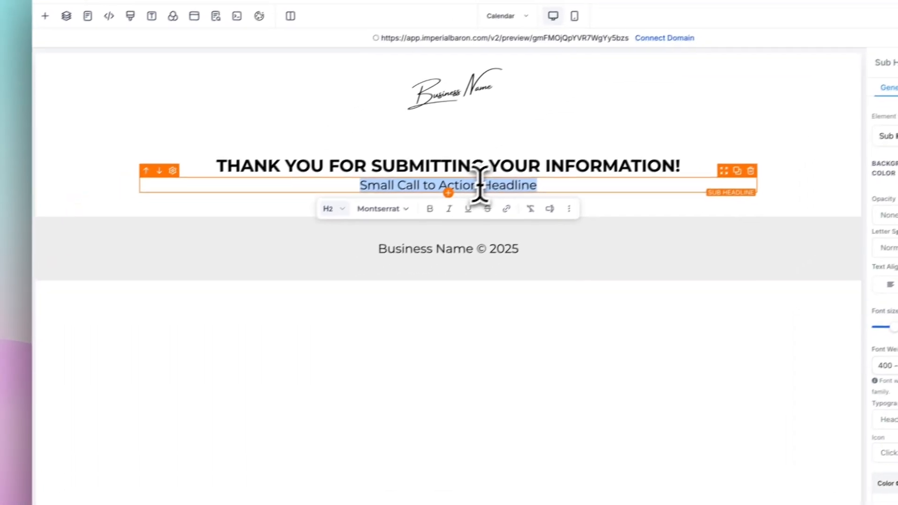
text(NEXT STEP: Book a call with us to discuss your requirements. Schedule today to get priority access to our limited free design slots. Don’t miss out—let’s turn your website dreams into reality!)
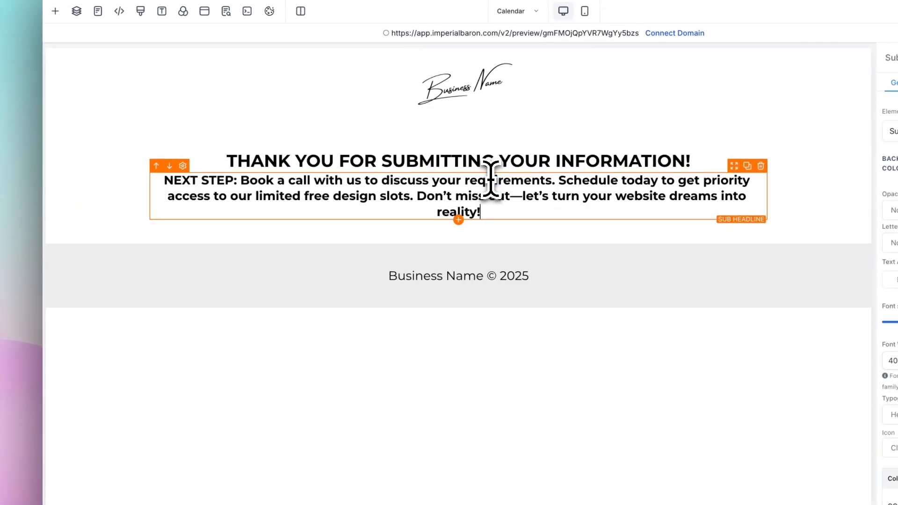
Remove the bold formatting from the whole sub-headline and make only the words "NEXT STEP:" bold.
triple_click(494, 208)
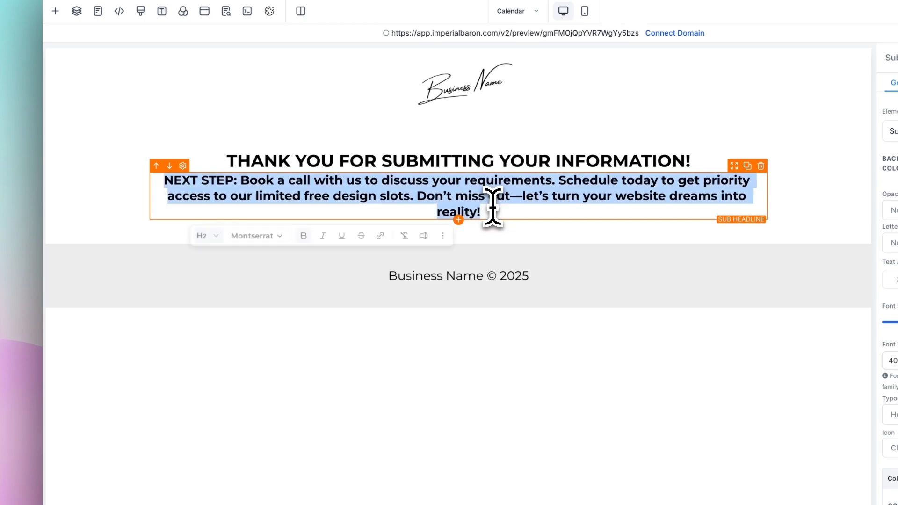
key(ctrl+b)
click(493, 381)
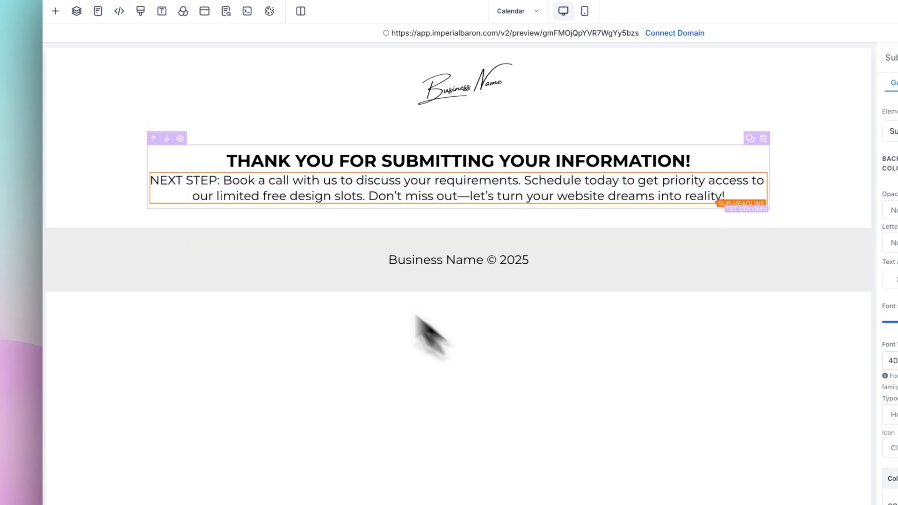
drag(219, 181, 149, 187)
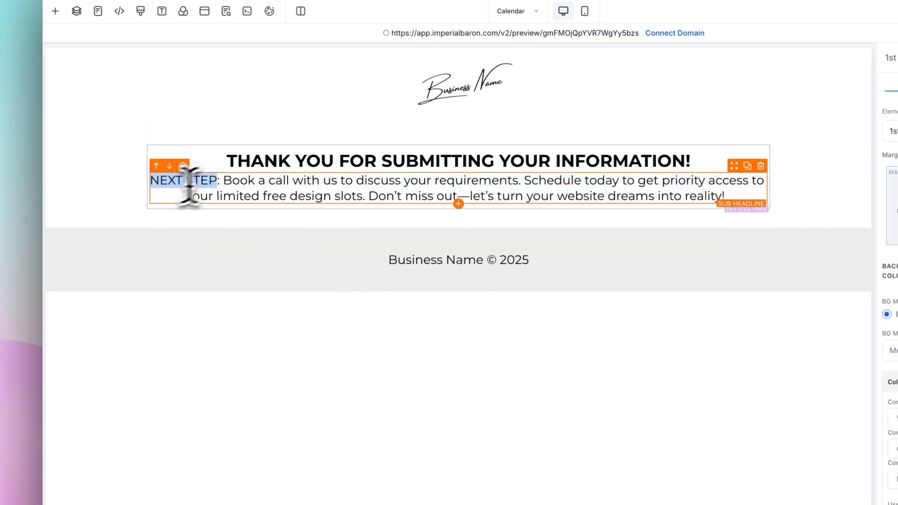
click(222, 177)
drag(219, 181, 150, 180)
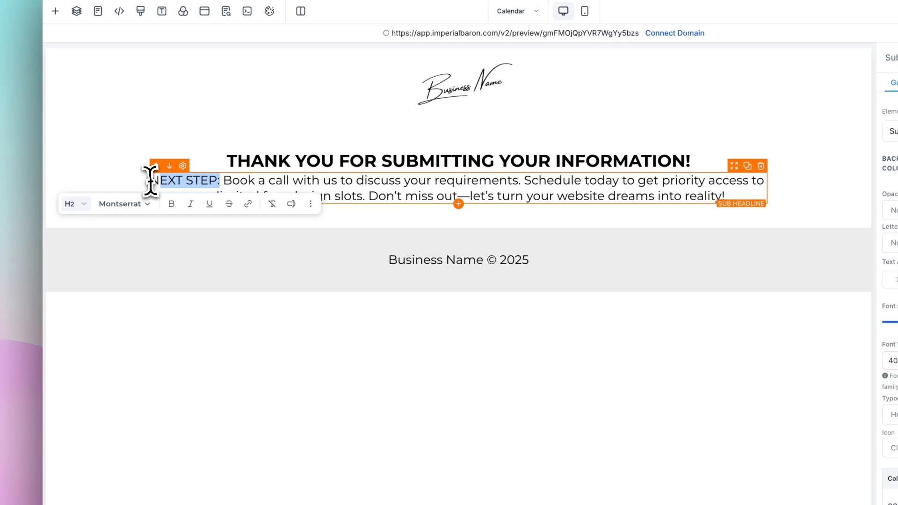
click(168, 204)
click(225, 330)
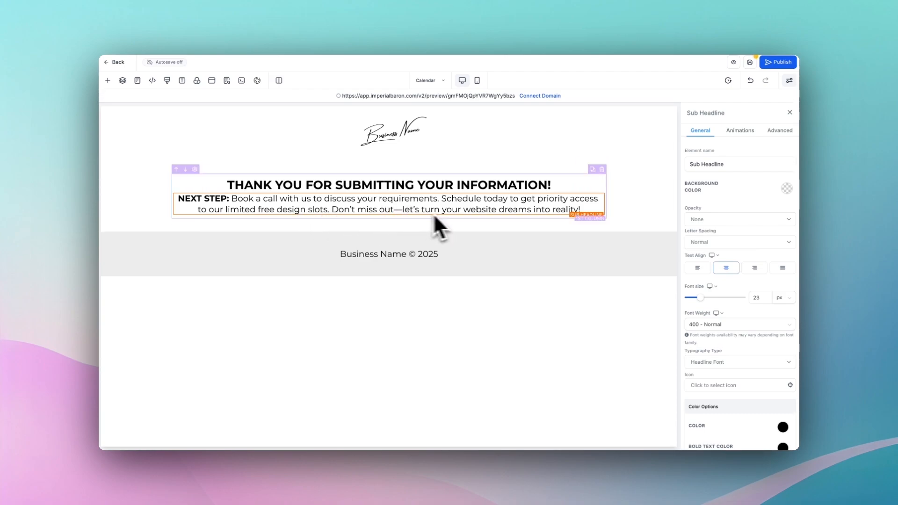
Set the bottom margin of the "THANK YOU FOR SUBMITTING YOUR INFORMATION!" headline to 20 px.
click(529, 185)
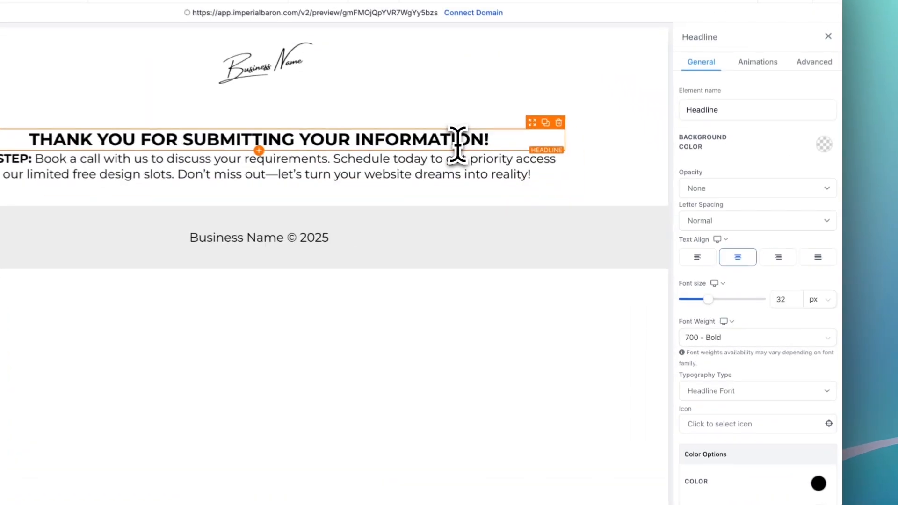
scroll(747, 315, down, 5)
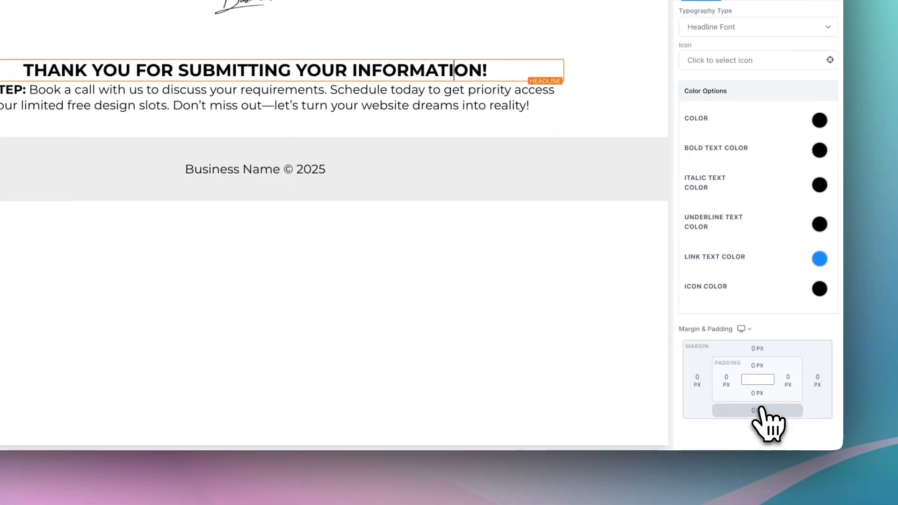
click(758, 477)
click(699, 364)
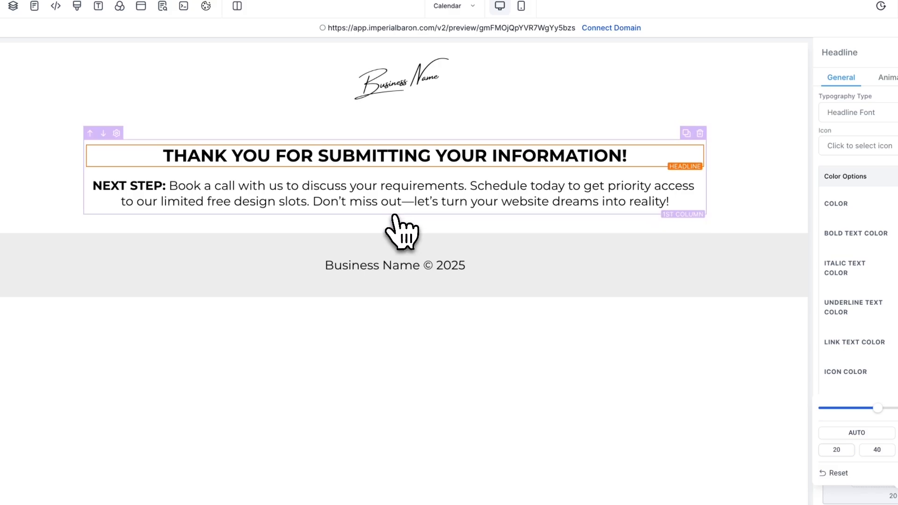
Add a Calendar element below the sub-headline and dismiss the calendar selection dialog without choosing a calendar.
click(396, 209)
click(214, 277)
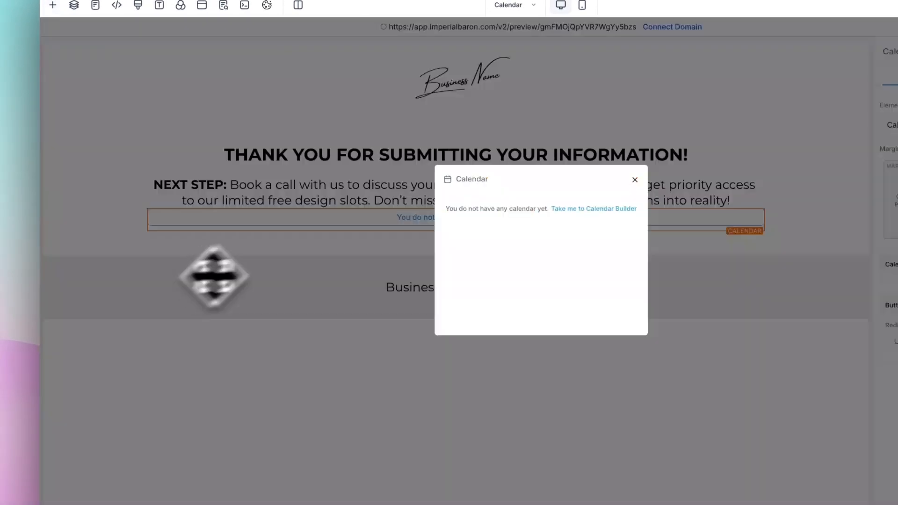
click(570, 220)
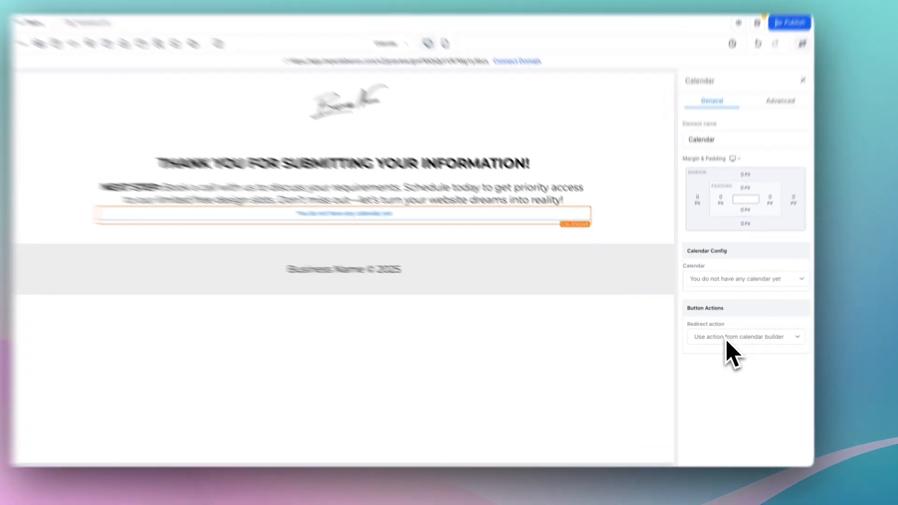
Set the Calendar element's redirect action to "Go to Next step" and save the page.
click(718, 337)
click(730, 369)
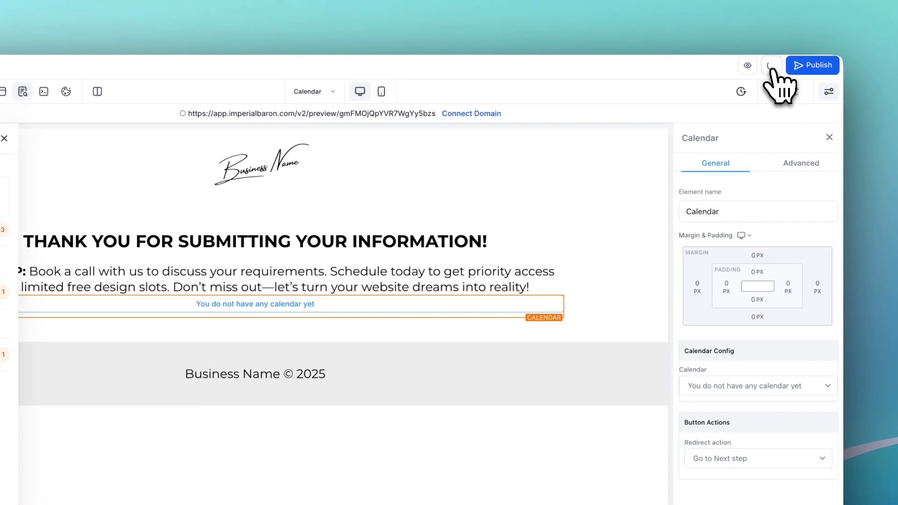
click(4, 138)
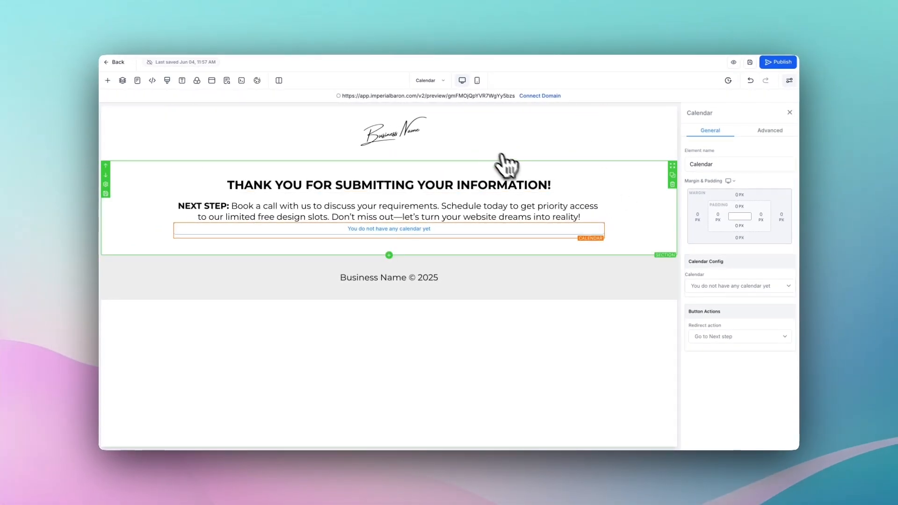
Check the Calendar page's layout in mobile view, return to desktop view and switch to the Thank You page.
click(477, 80)
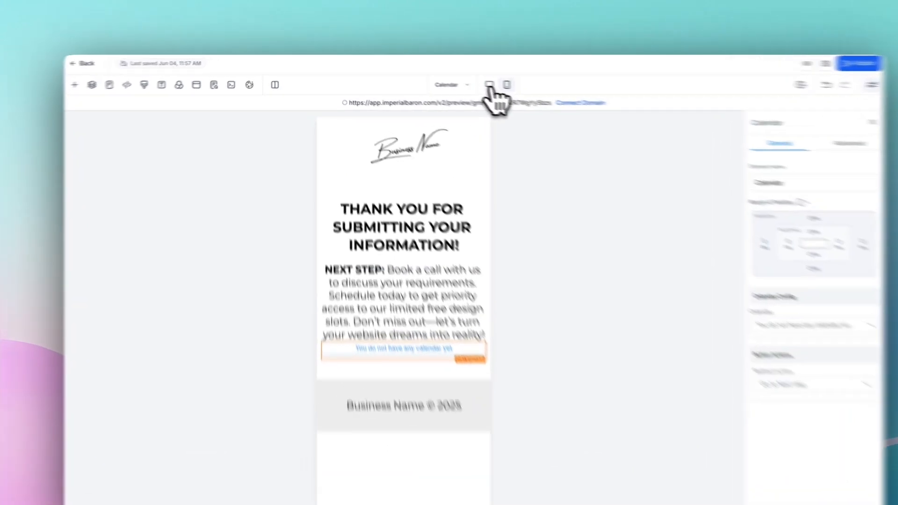
click(462, 80)
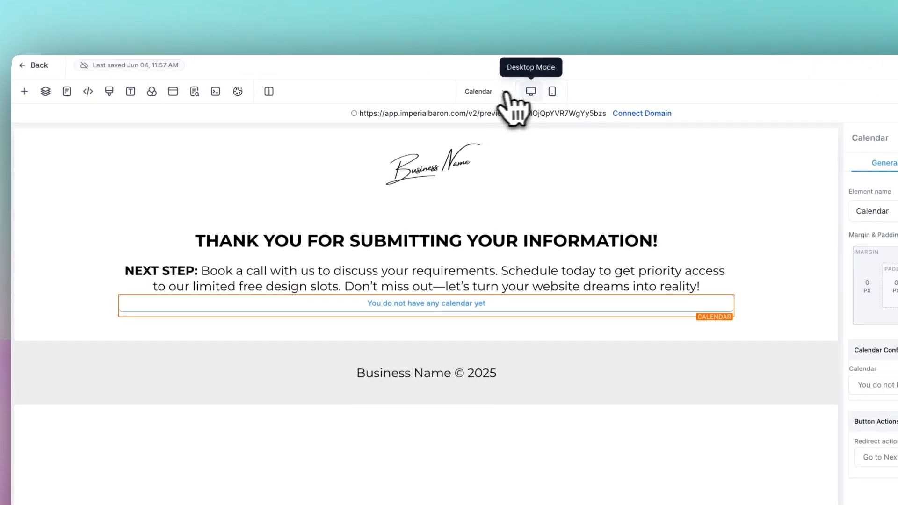
click(486, 92)
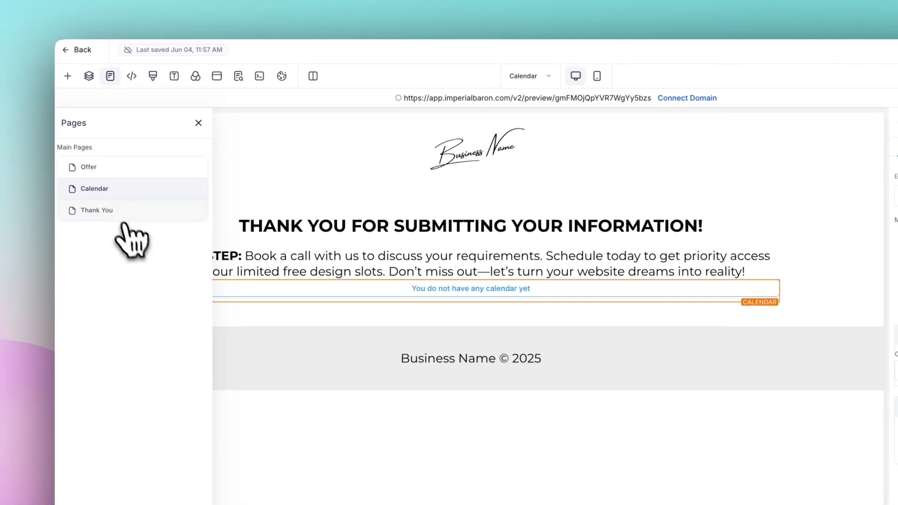
click(117, 212)
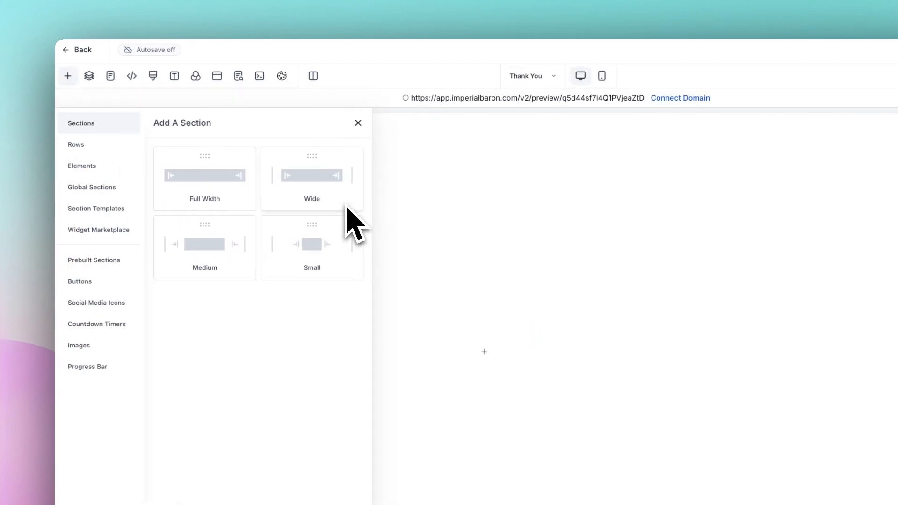
Insert the global Header section on the Thank You page with the global Footer section below it.
click(101, 188)
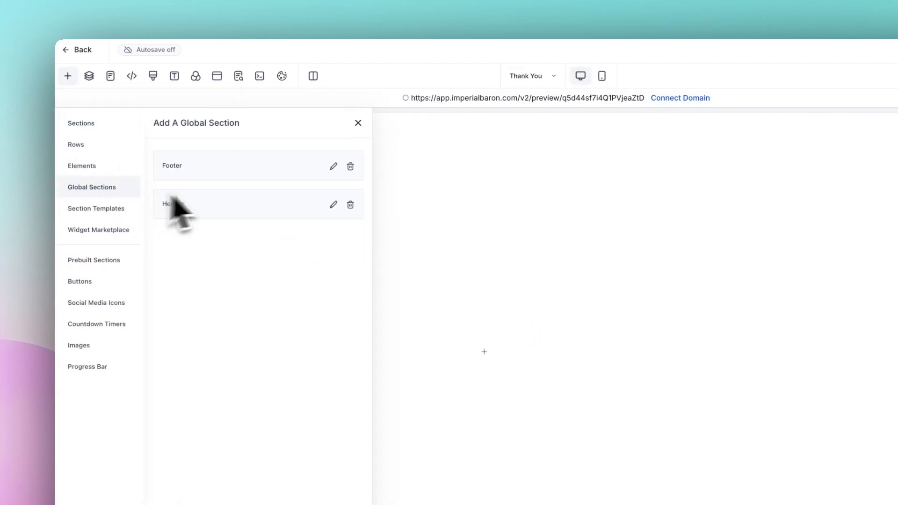
drag(235, 207, 496, 196)
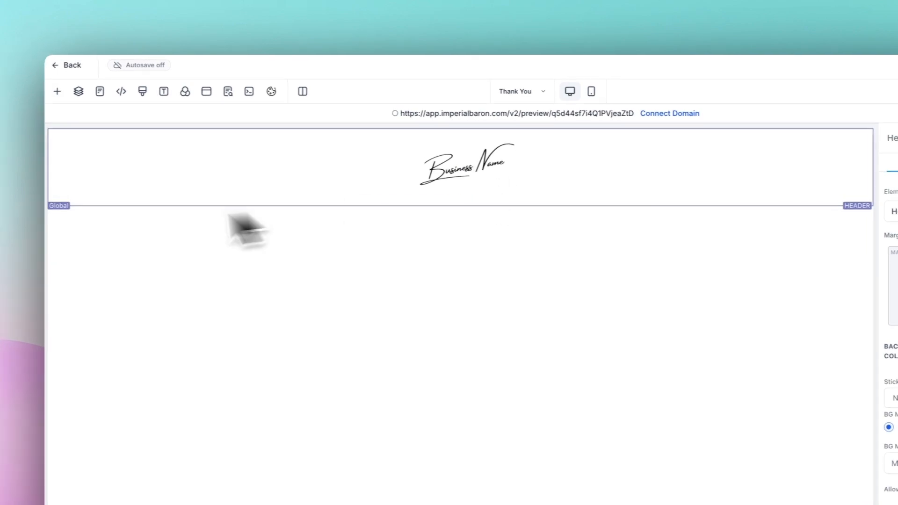
click(68, 91)
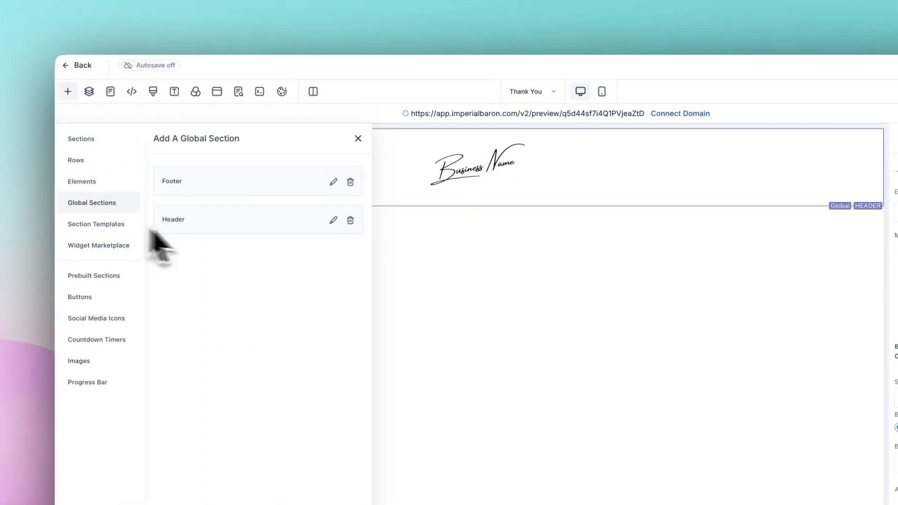
drag(428, 248, 582, 322)
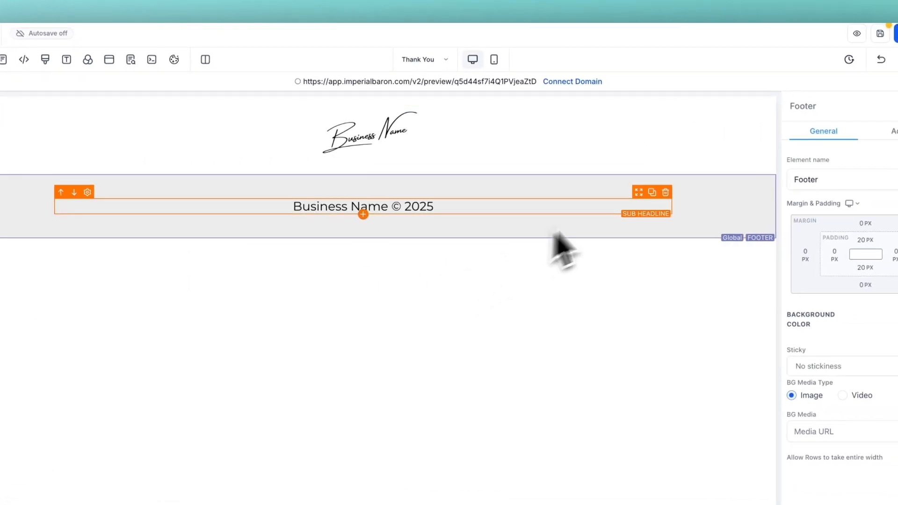
Add a new section between the Thank You page's header and footer and place a one-column row in it.
click(363, 175)
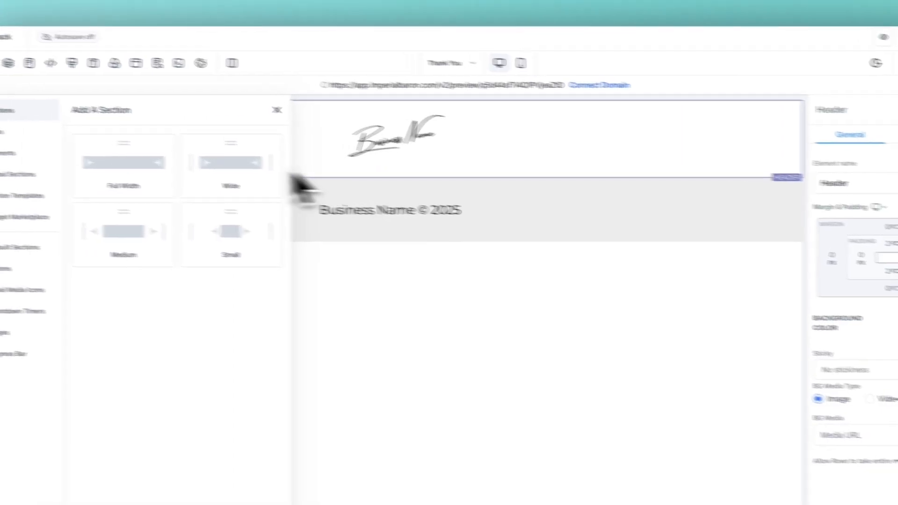
drag(195, 184, 229, 204)
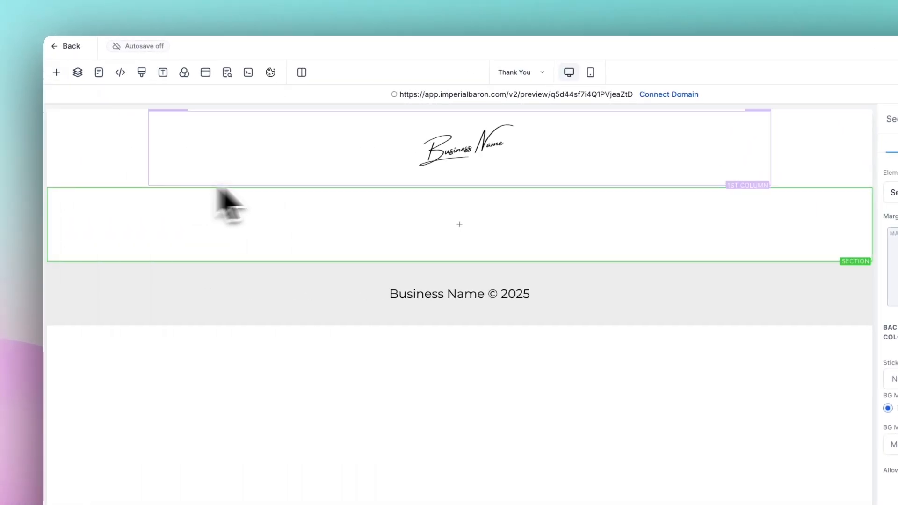
click(457, 225)
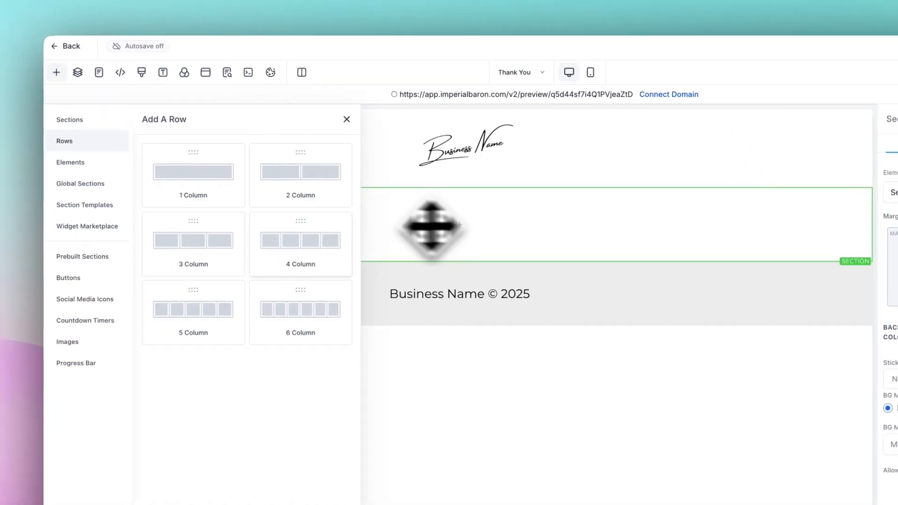
drag(174, 190, 383, 230)
Add a headline to the Thank You page's row reading "Thank You for Booking Your DESIGN Intro Call!".
click(463, 238)
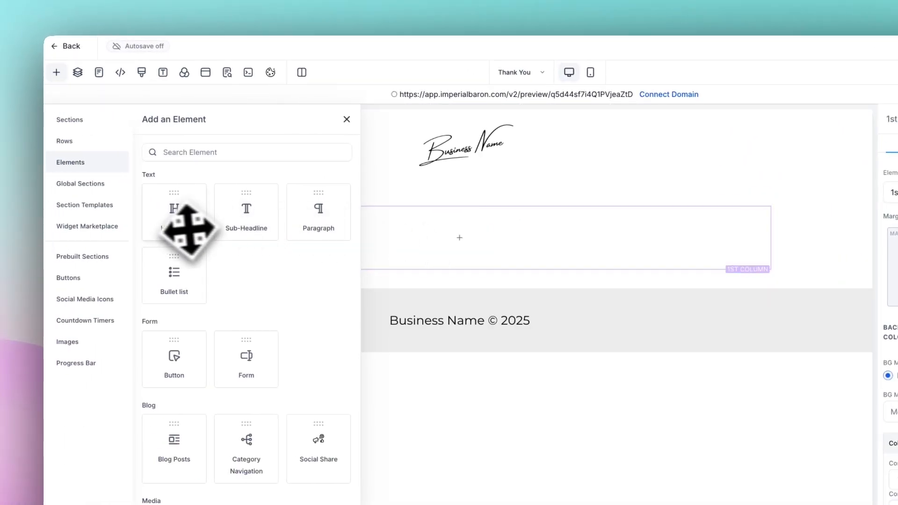
drag(185, 229, 191, 231)
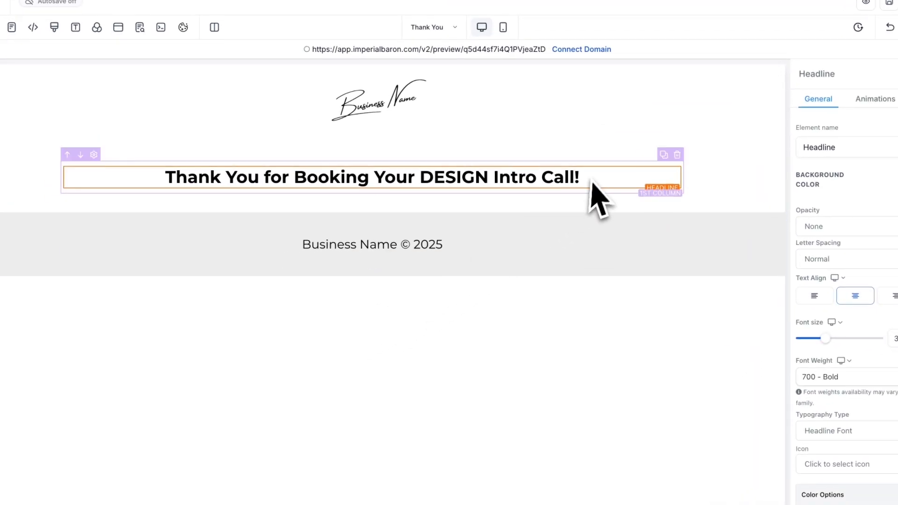
Add a non-bold sub-headline below it beginning "We’re excited to connect with you and discuss your website design goals" and stating the booking is confirmed.
click(373, 189)
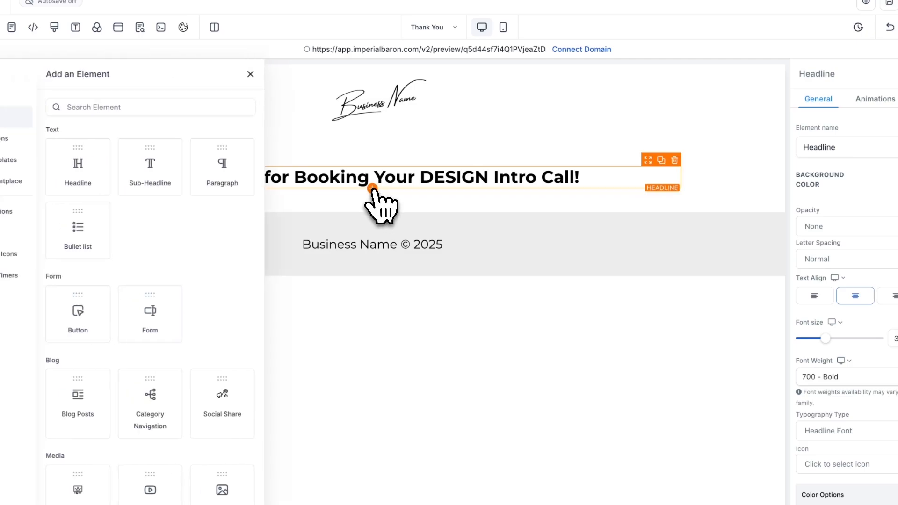
click(162, 182)
key(ctrl+a)
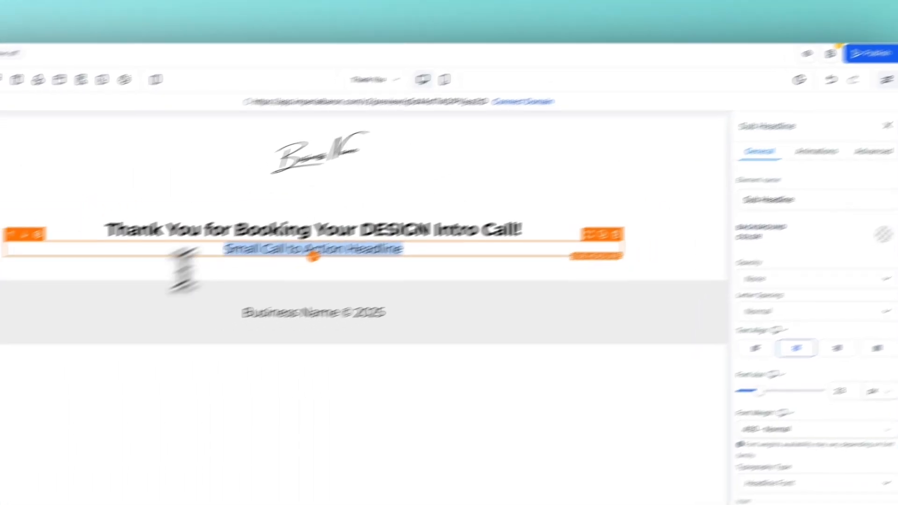
text(We’re excited to connect with you and discuss your website design goals. Your booking is confirmed, and we’ll be ready to guide you every step of the way.)
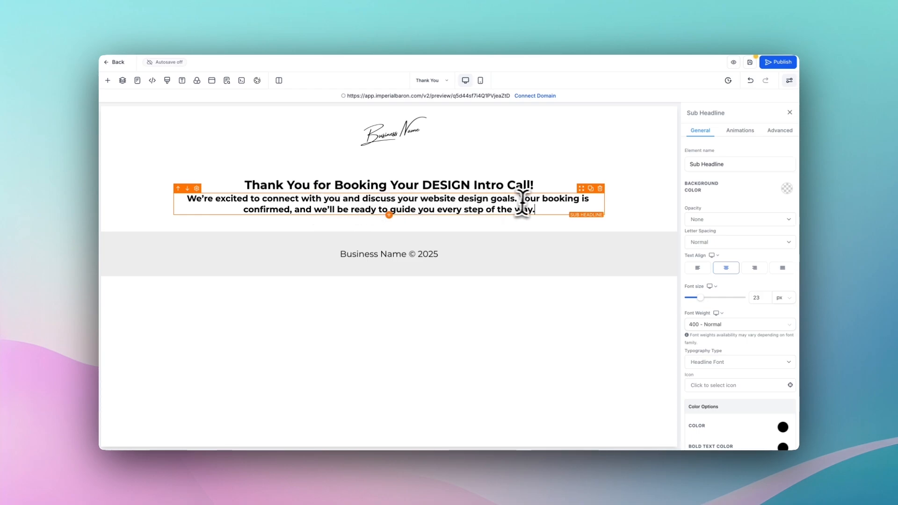
triple_click(558, 204)
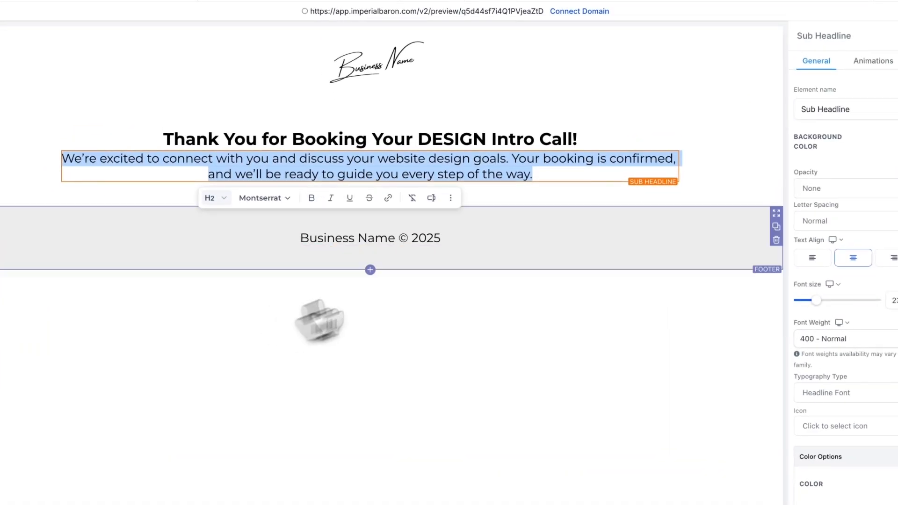
Set the bottom margin of the "Thank You for Booking Your DESIGN Intro Call!" headline to 20 px.
click(374, 140)
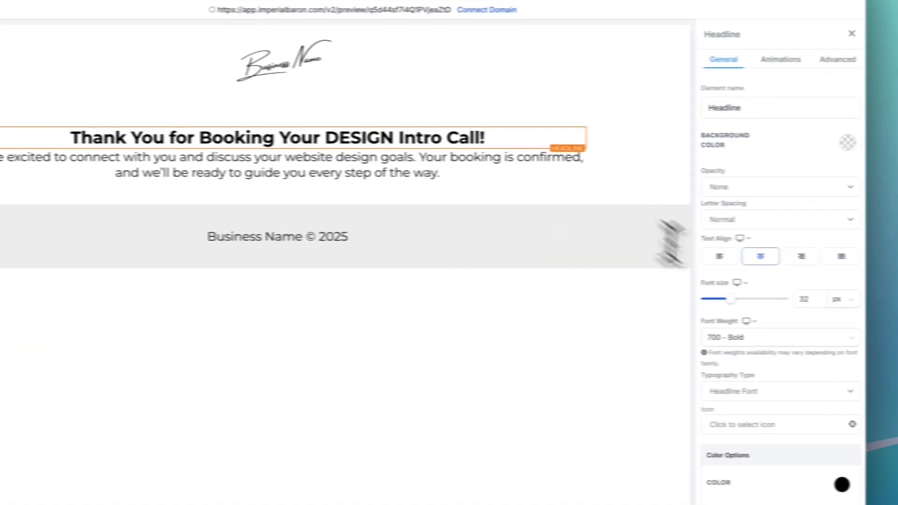
scroll(849, 356, down, 7)
click(757, 418)
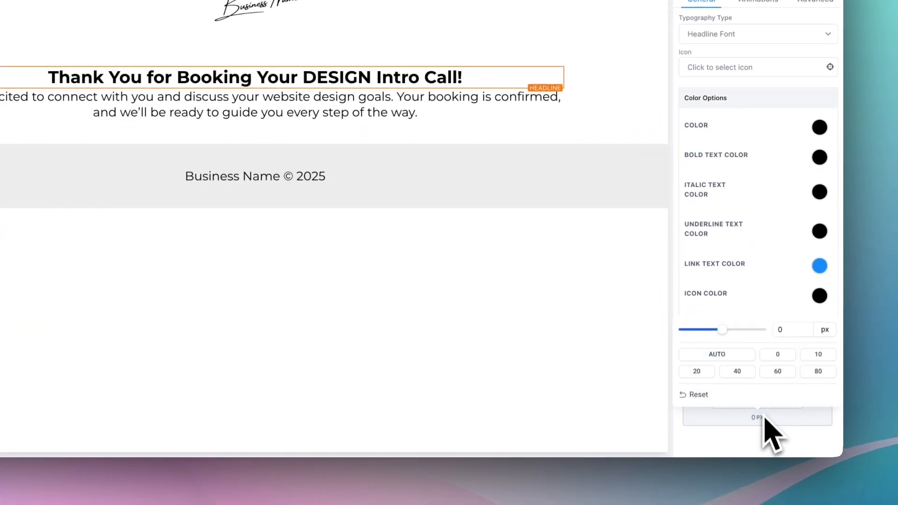
click(697, 371)
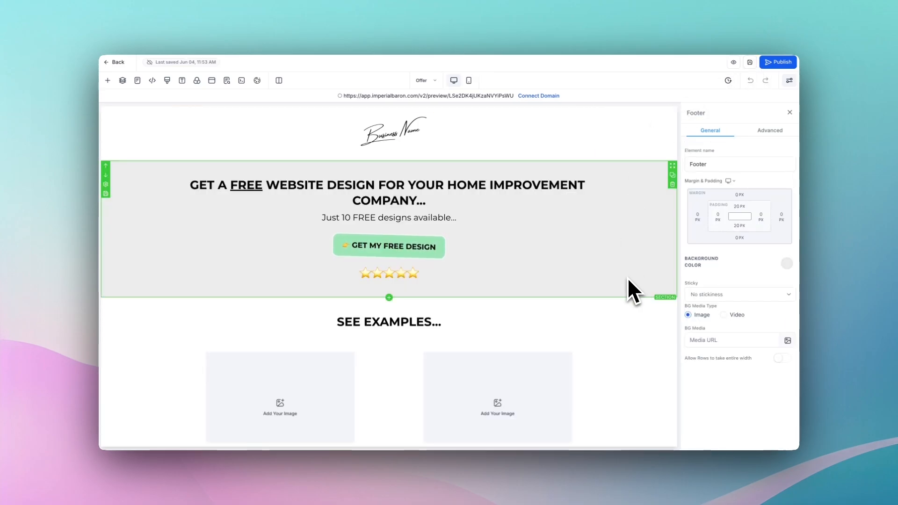
Review the Offer page's layout from the header and opening offer through the examples and designer introduction to the "WHAT YOU GET..." list.
scroll(624, 290, down, 1)
scroll(619, 280, down, 5)
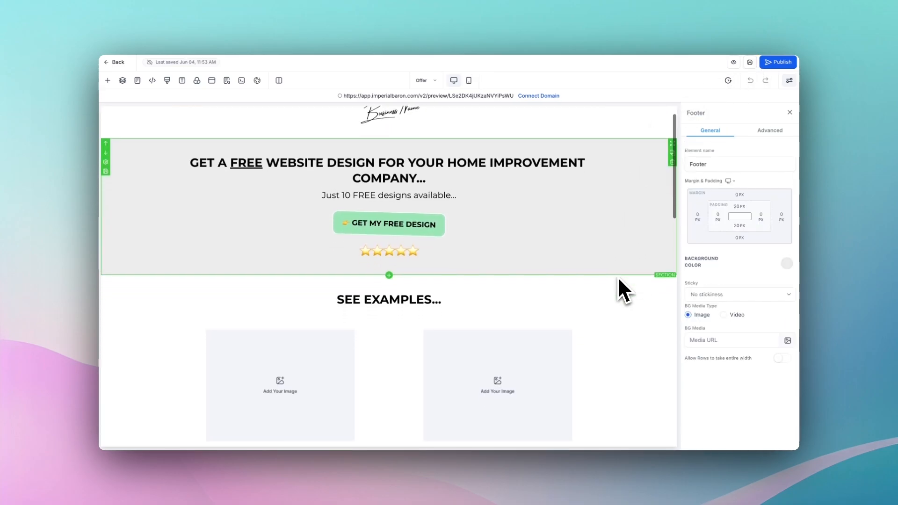
scroll(618, 279, down, 4)
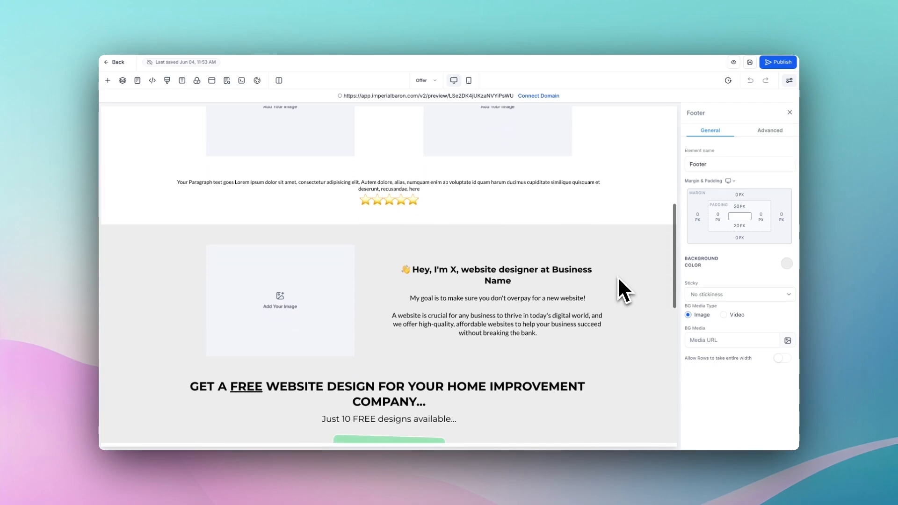
scroll(618, 279, down, 3)
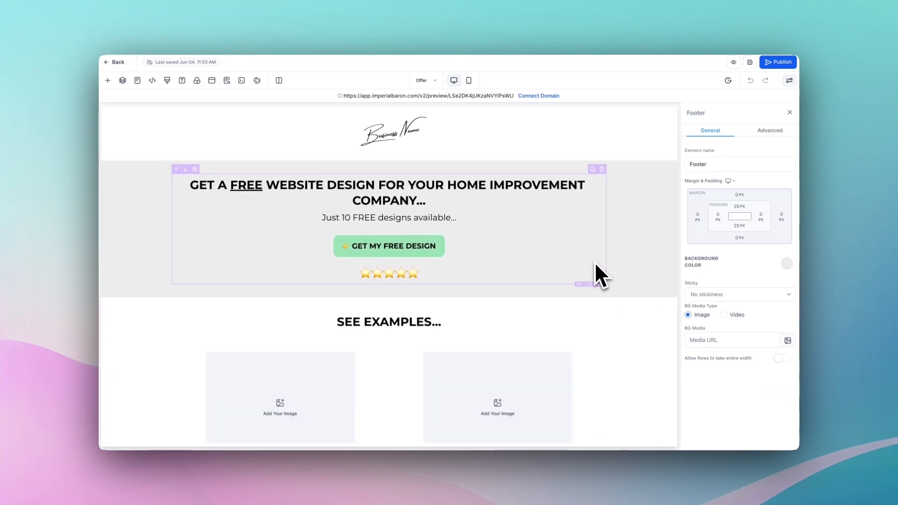
scroll(594, 263, down, 2)
scroll(624, 273, up, 2)
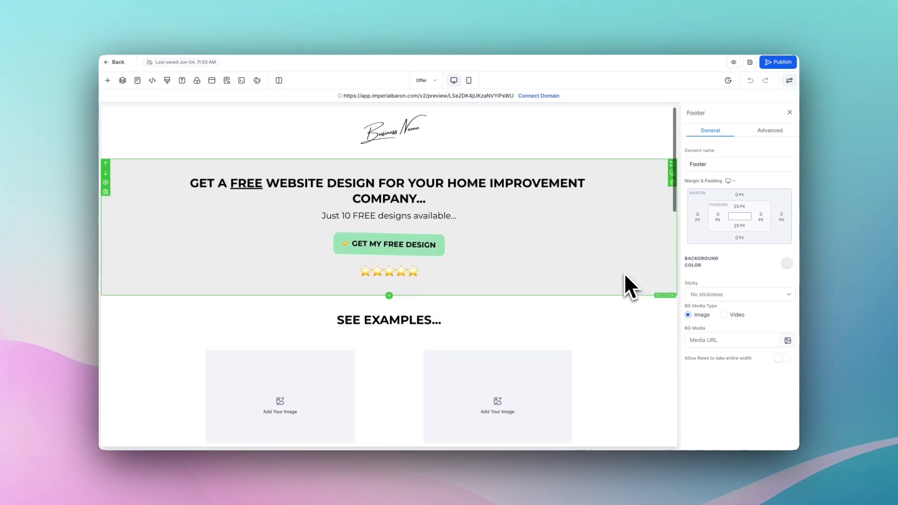
scroll(624, 273, down, 1)
scroll(625, 274, up, 1)
scroll(624, 273, down, 1)
scroll(625, 275, down, 3)
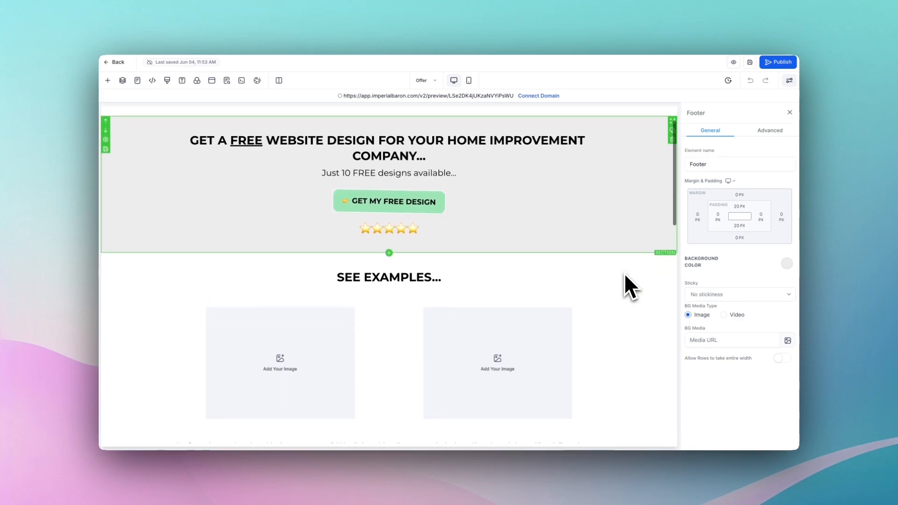
scroll(550, 281, up, 3)
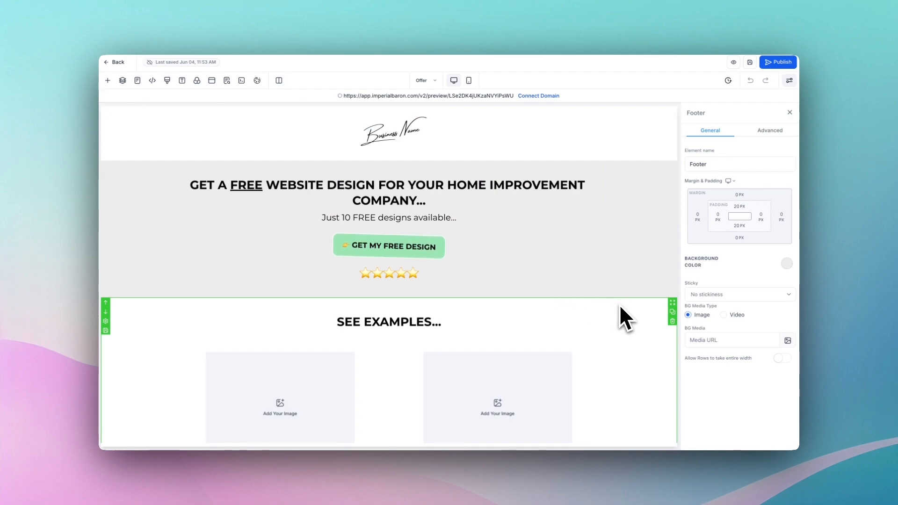
scroll(620, 304, down, 6)
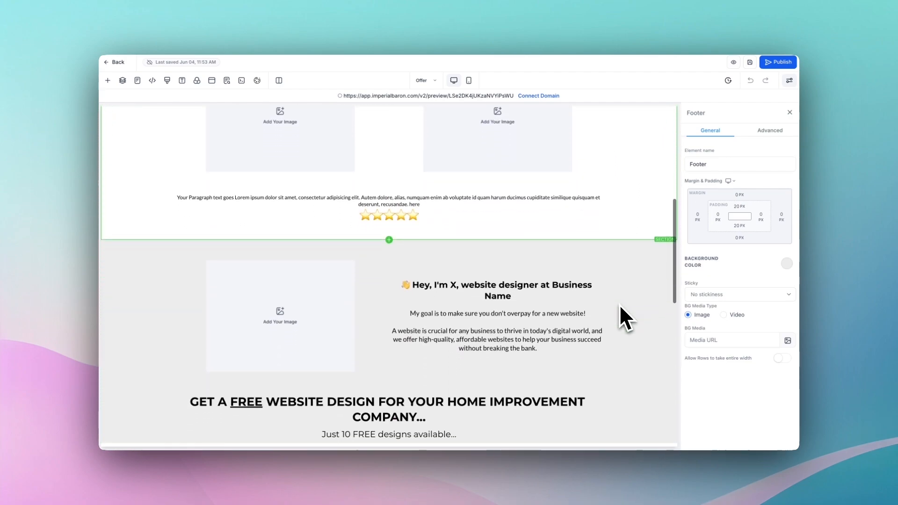
scroll(620, 307, down, 3)
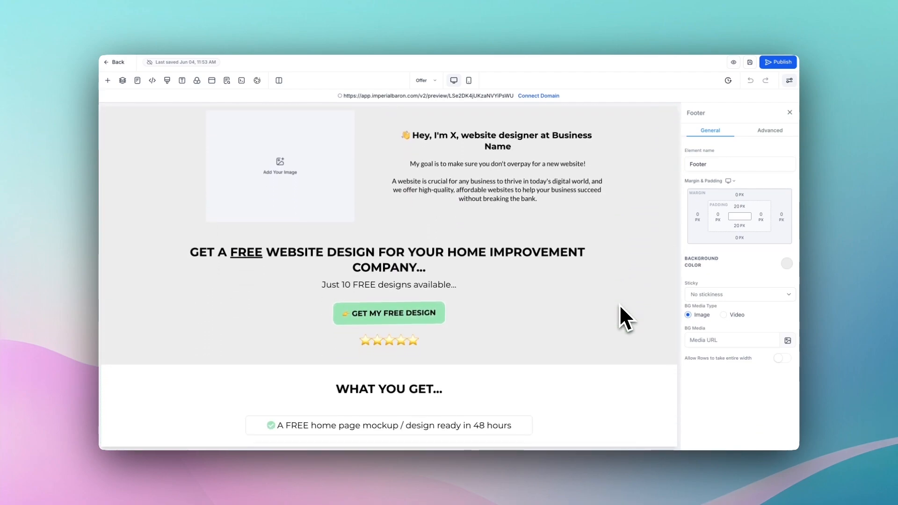
scroll(621, 307, down, 1)
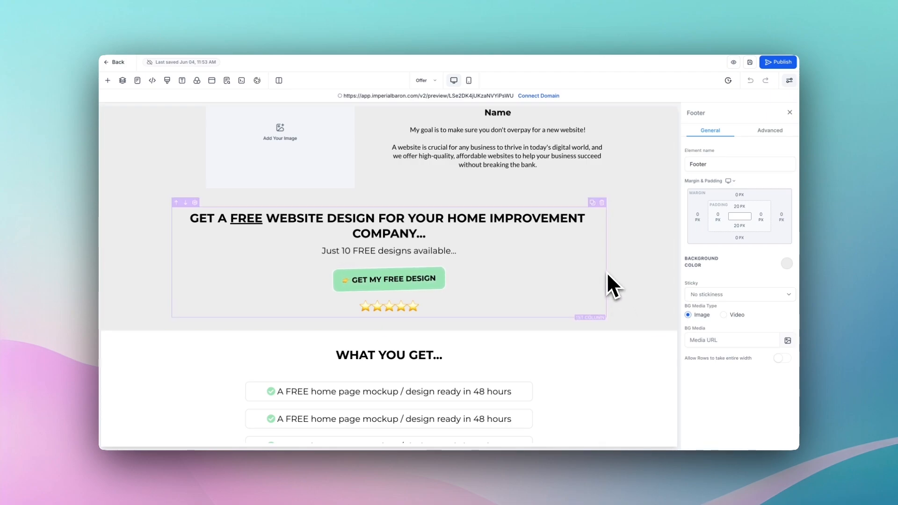
scroll(623, 274, up, 2)
scroll(624, 276, up, 10)
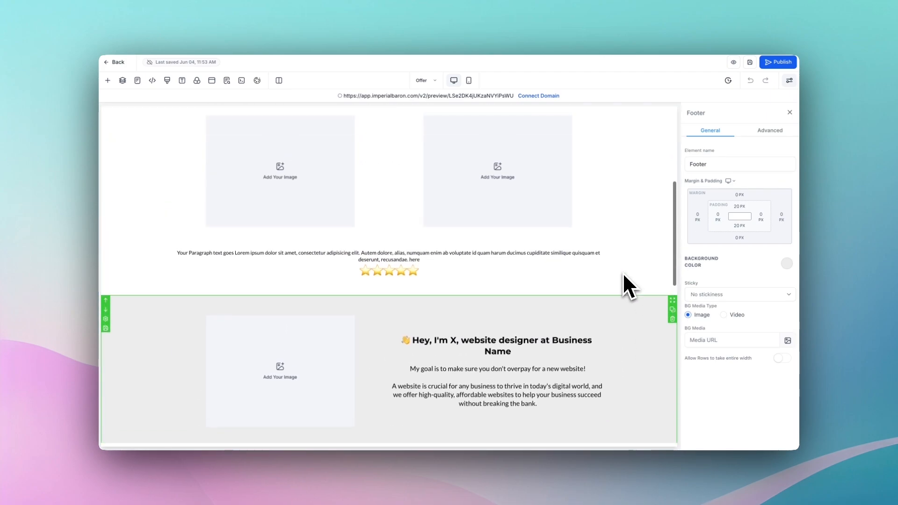